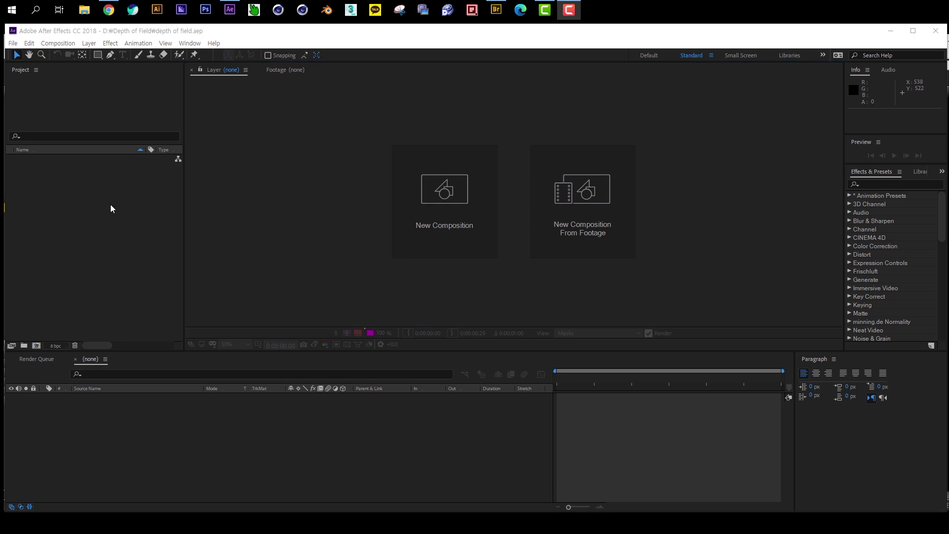
# Import skull.png and skull_depth.png as footage and create a new composition from skull.png.
pyautogui.doubleClick(111, 207)
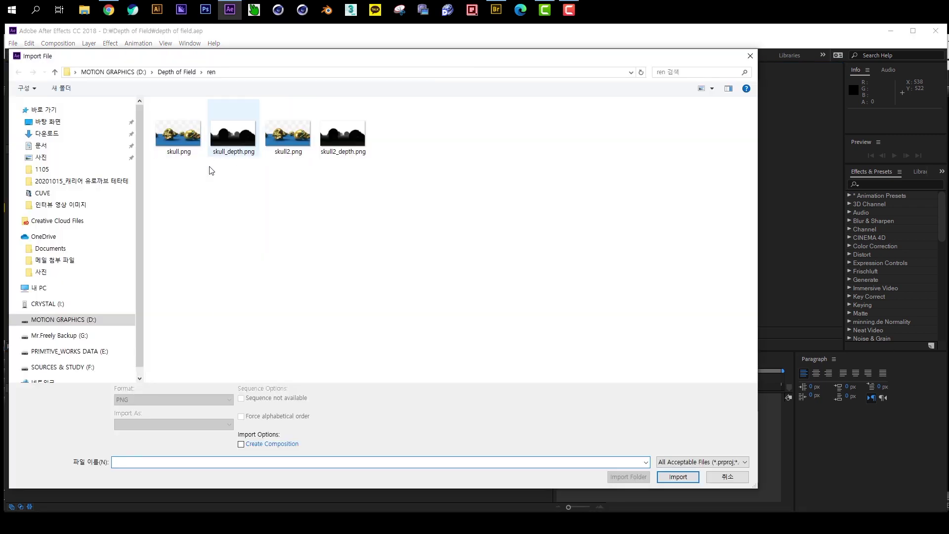
pyautogui.click(192, 146)
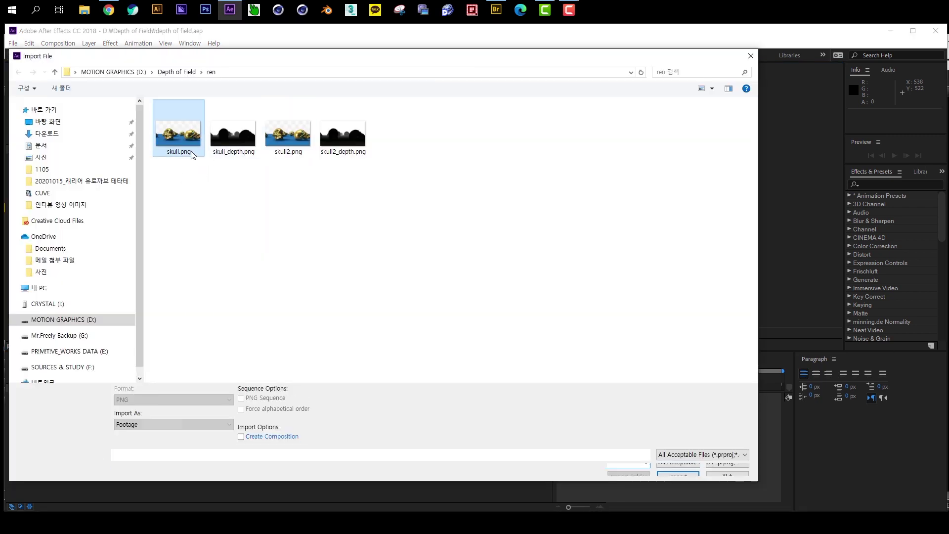
pyautogui.click(233, 135)
pyautogui.moveTo(172, 178); pyautogui.dragTo(250, 139)
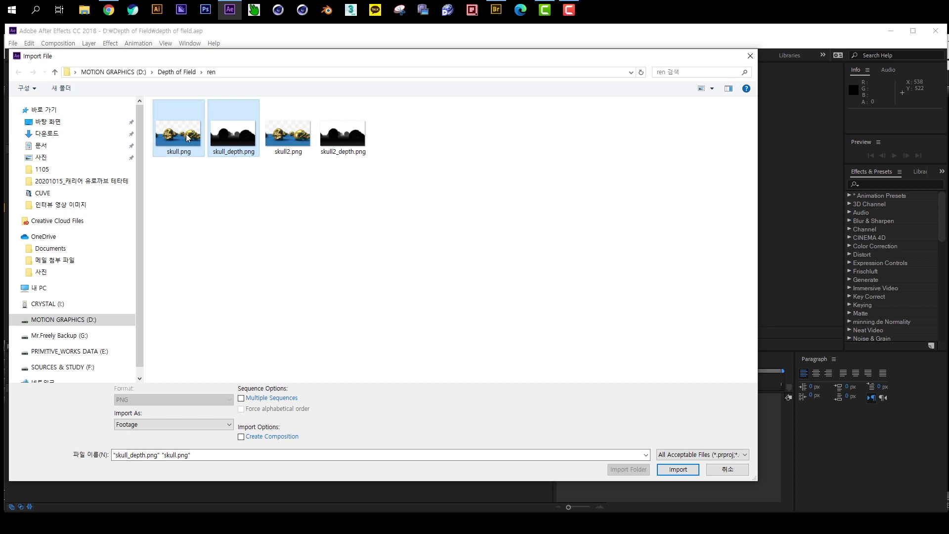
pyautogui.click(678, 470)
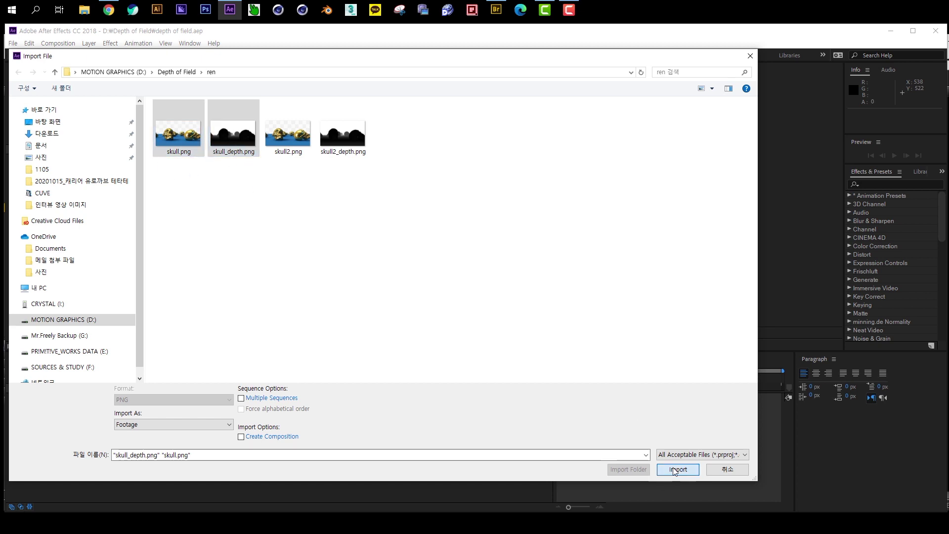
pyautogui.click(81, 203)
pyautogui.moveTo(50, 160); pyautogui.dragTo(36, 345)
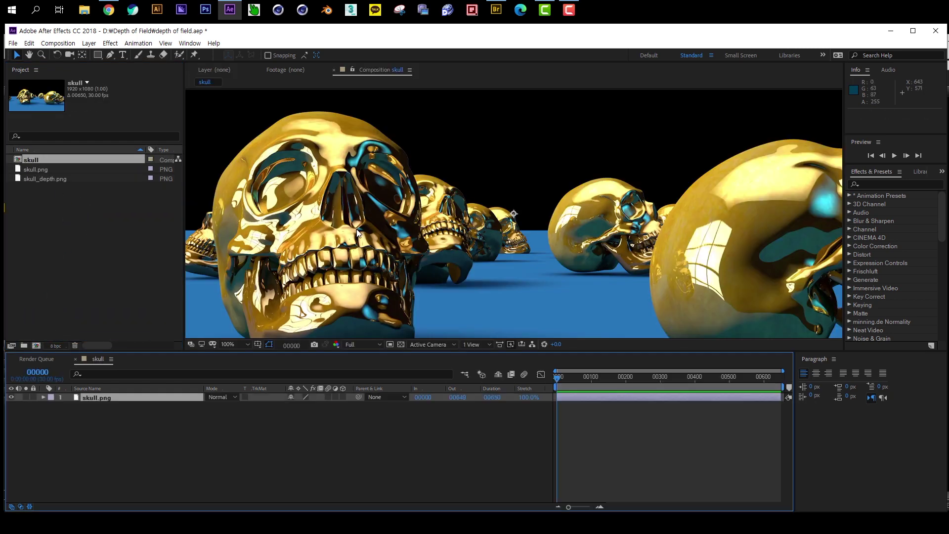
# Add a 1920 x 1080 px blue solid to the composition and place it beneath the skull.png layer.
pyautogui.click(173, 455)
pyautogui.hotkey('ctrl', 'y')
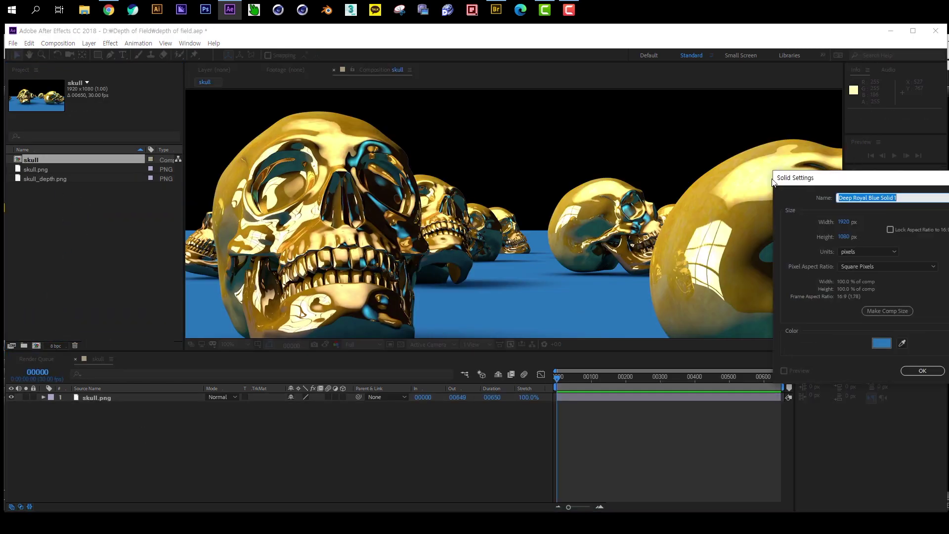
pyautogui.click(775, 345)
pyautogui.click(557, 317)
pyautogui.click(794, 372)
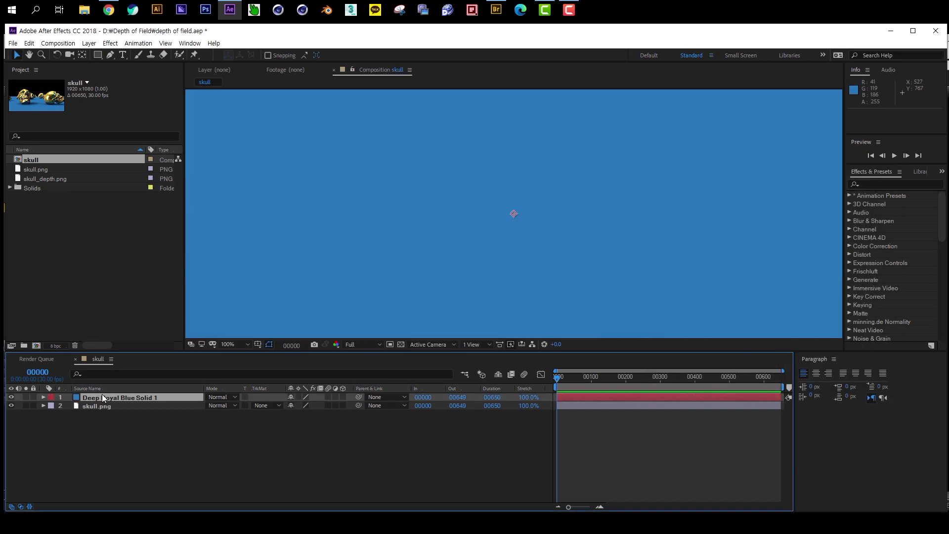
pyautogui.moveTo(102, 393); pyautogui.dragTo(104, 410)
# Add skull_depth.png as the topmost layer of the skull composition and hide it.
pyautogui.moveTo(47, 179); pyautogui.dragTo(103, 394)
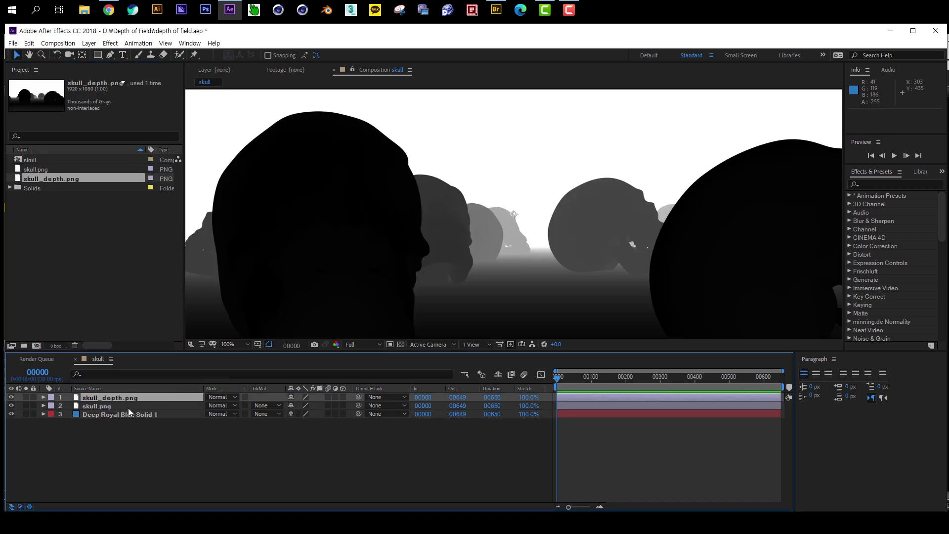
pyautogui.click(11, 397)
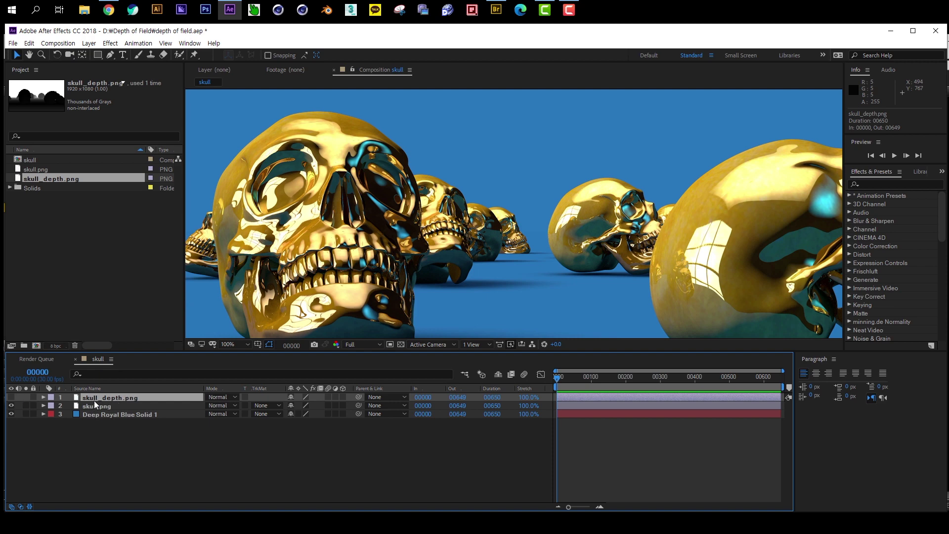
# Search the effects for "blur" and apply Camera Lens Blur to the skull.png layer.
pyautogui.click(122, 406)
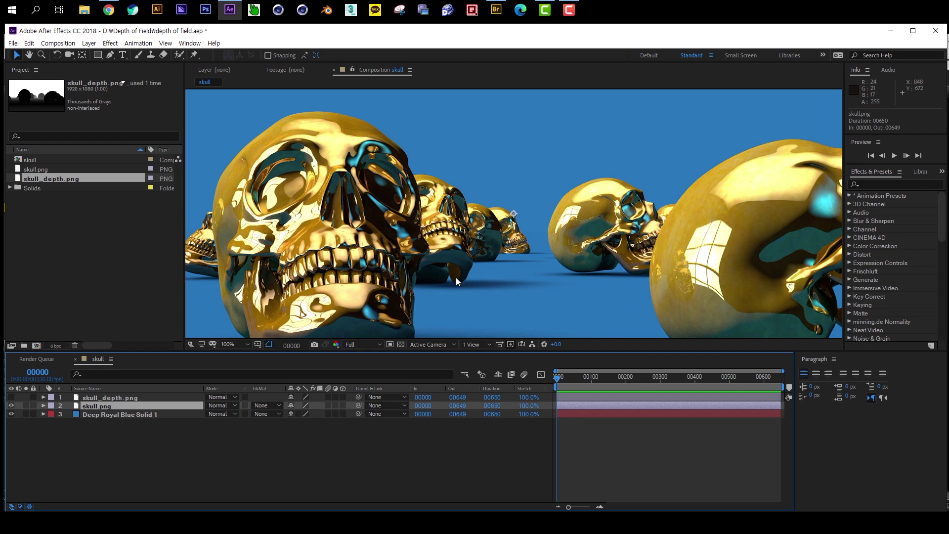
pyautogui.click(882, 185)
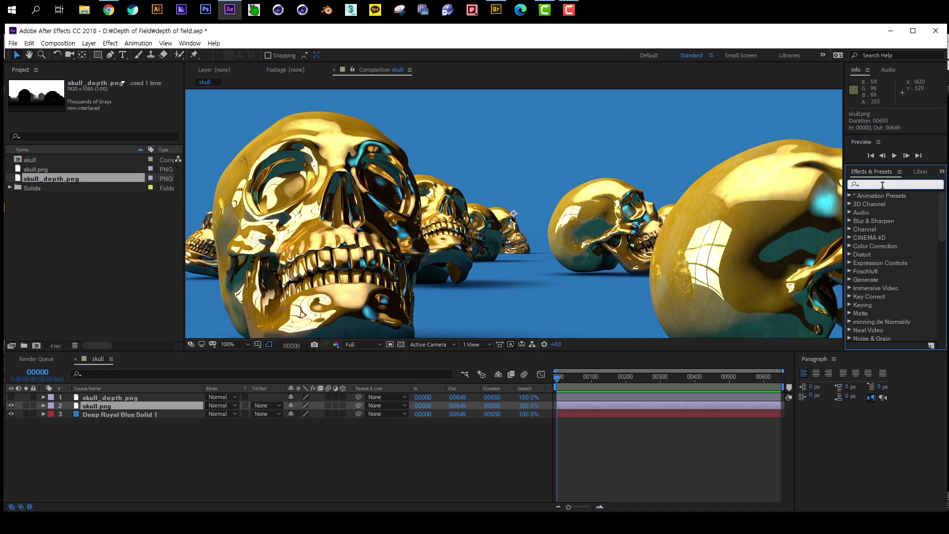
pyautogui.write('b')
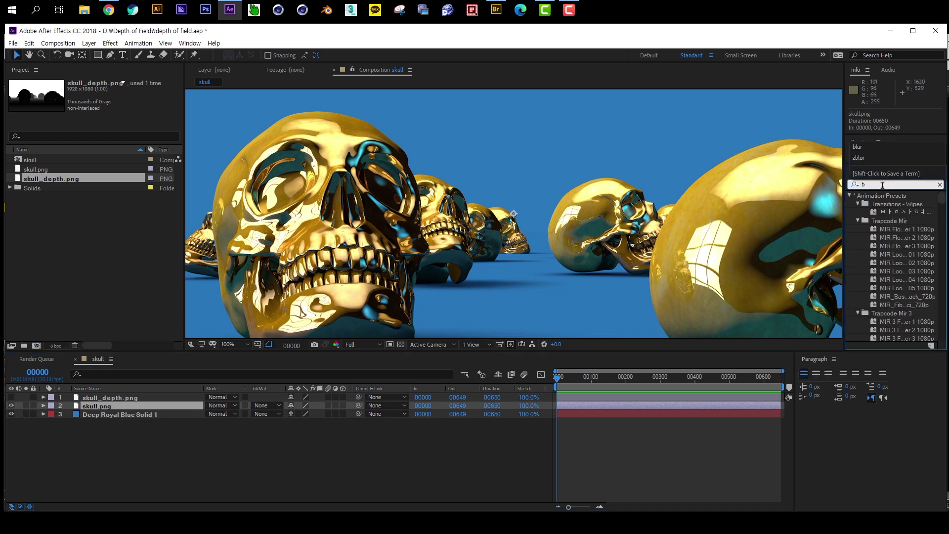
pyautogui.write('lur')
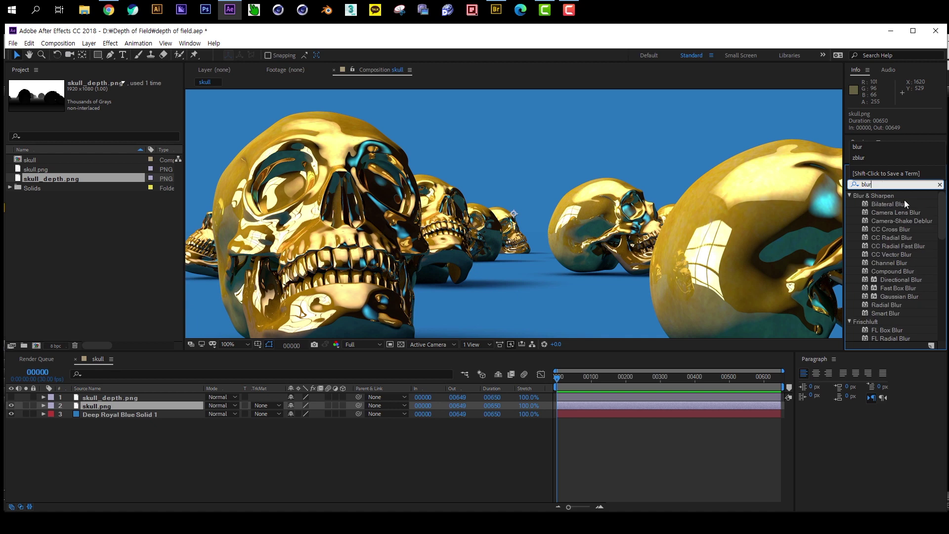
pyautogui.click(916, 213)
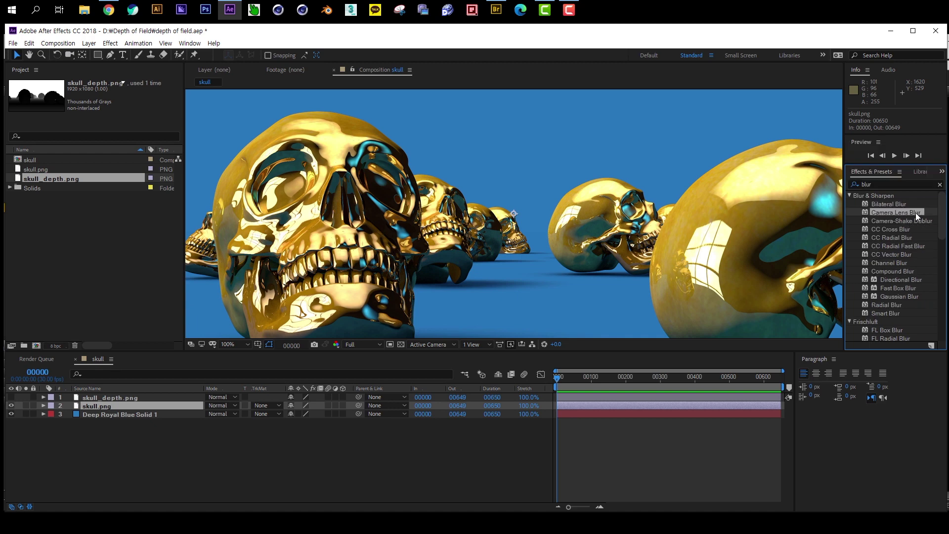
pyautogui.doubleClick(916, 213)
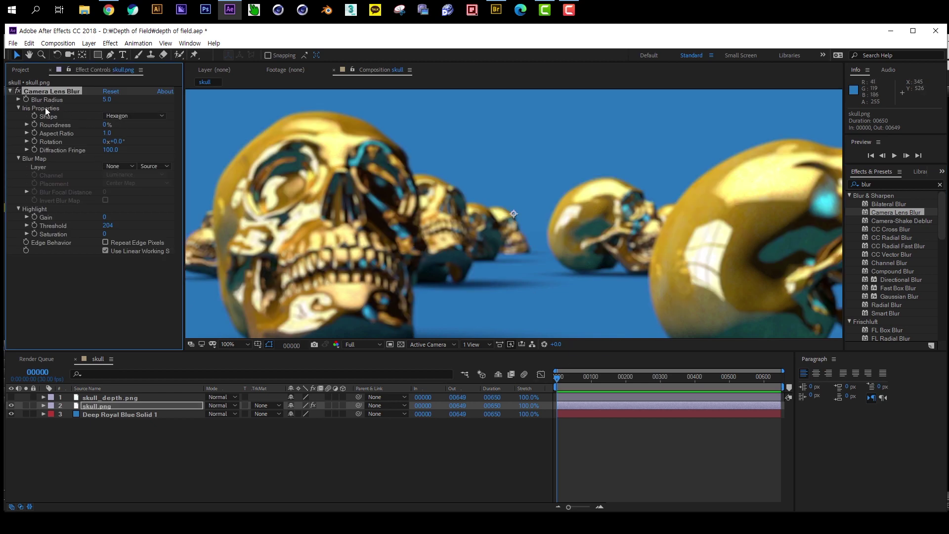
# Try a stronger Blur Radius in the Camera Lens Blur effect on skull.png.
pyautogui.click(10, 92)
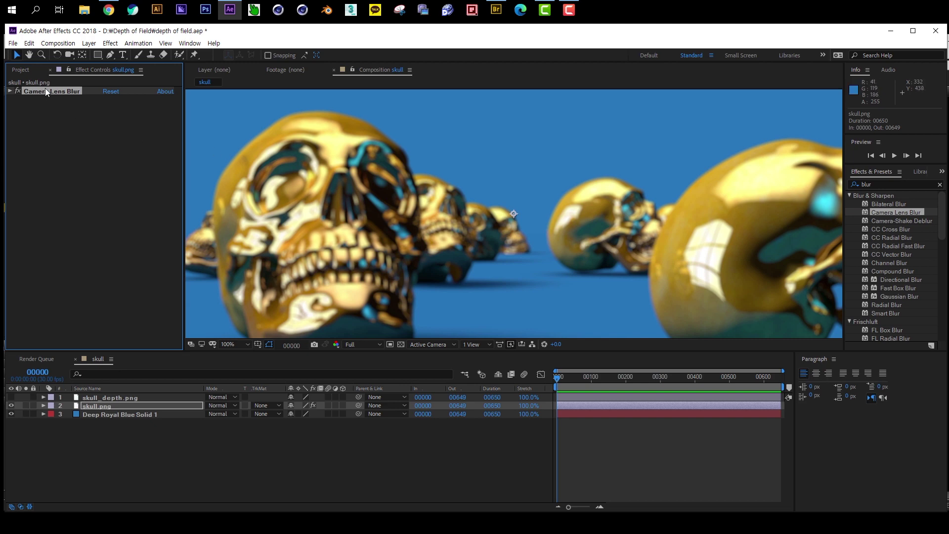
pyautogui.click(10, 91)
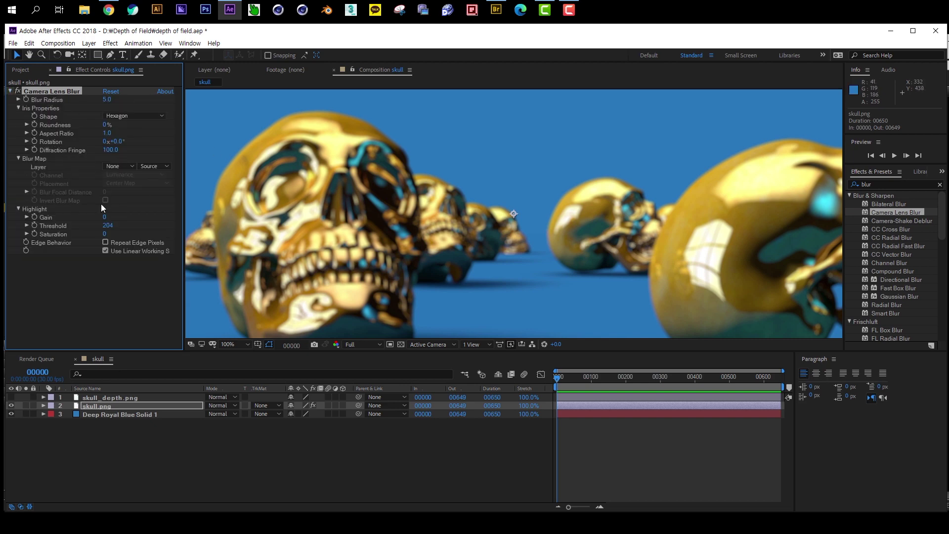
pyautogui.moveTo(106, 99); pyautogui.dragTo(105, 99)
pyautogui.click(106, 99)
pyautogui.write('3')
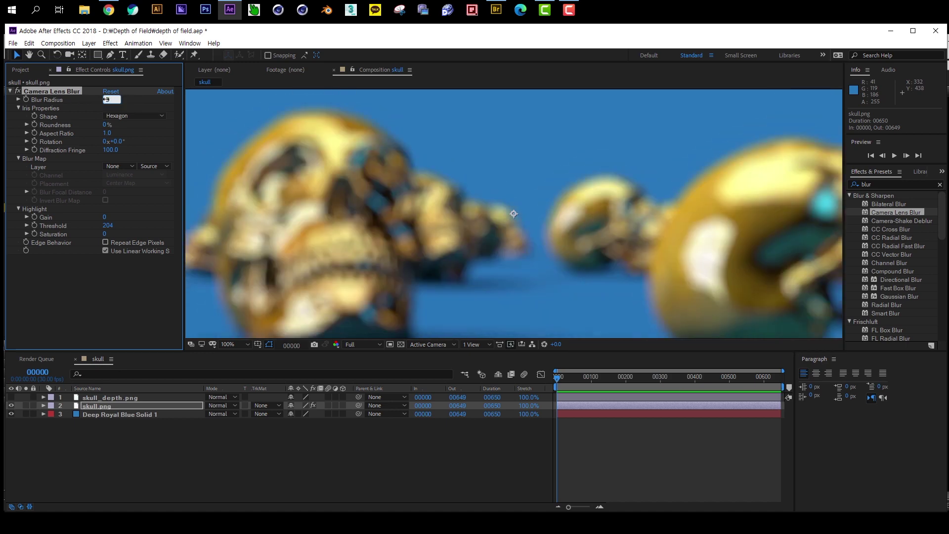
pyautogui.press('Return')
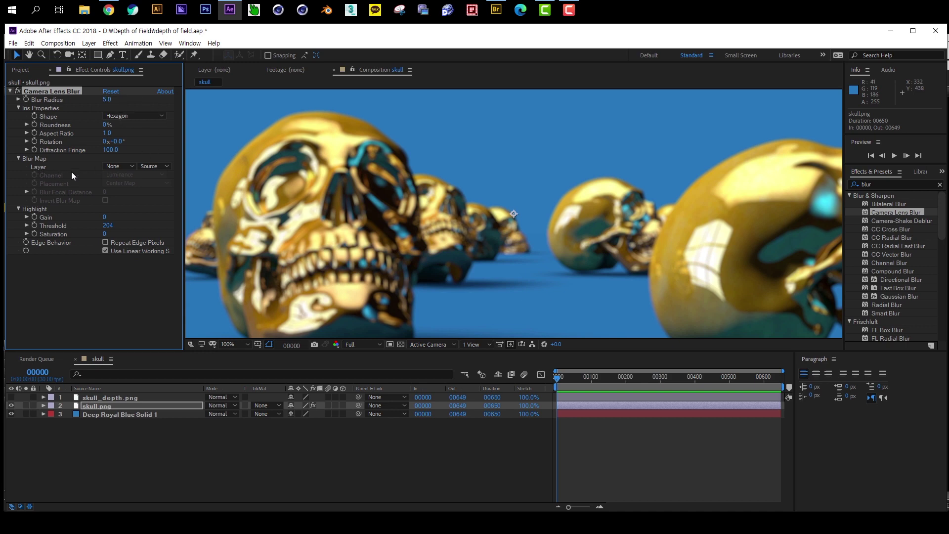
# Use skull_depth.png as the Blur Map layer of Camera Lens Blur and set the Blur Radius to 10.
pyautogui.click(111, 167)
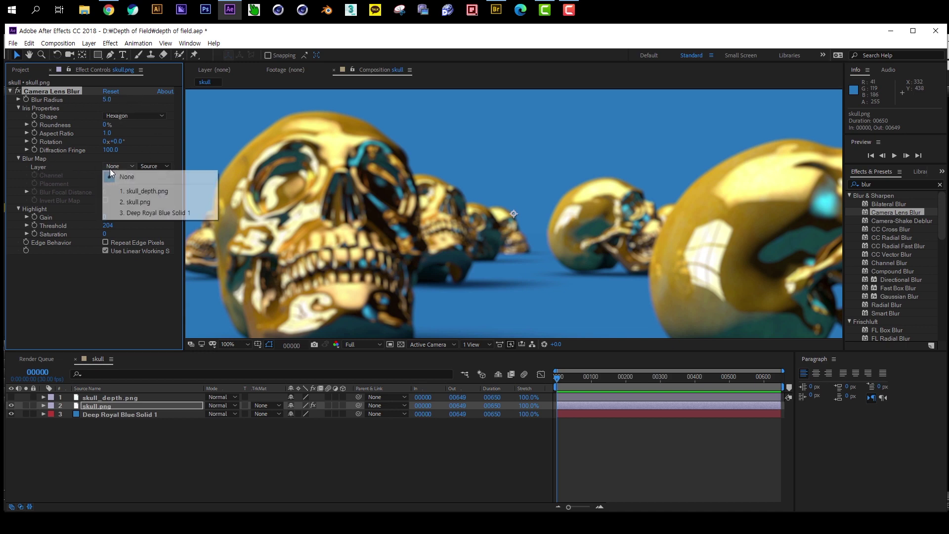
pyautogui.click(155, 191)
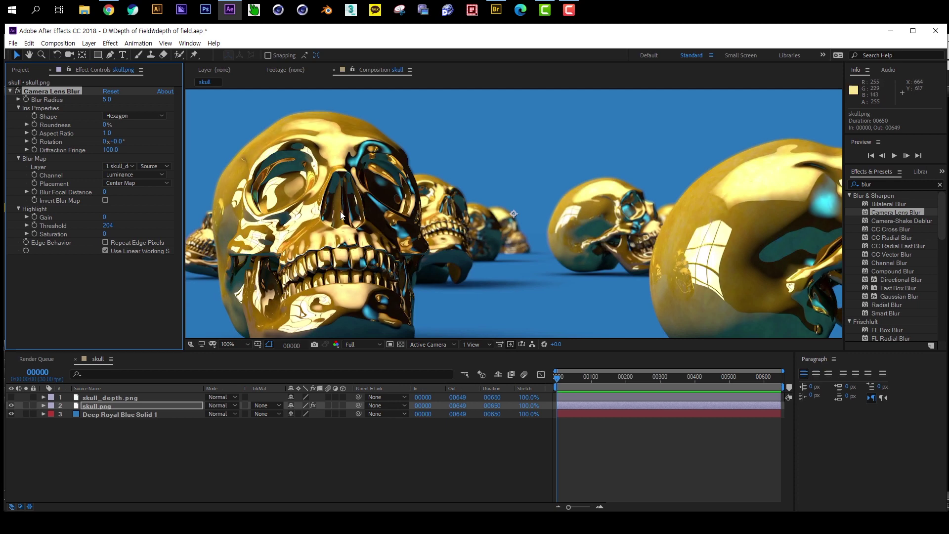
pyautogui.click(106, 99)
pyautogui.write('1')
pyautogui.write('10')
pyautogui.press('Return')
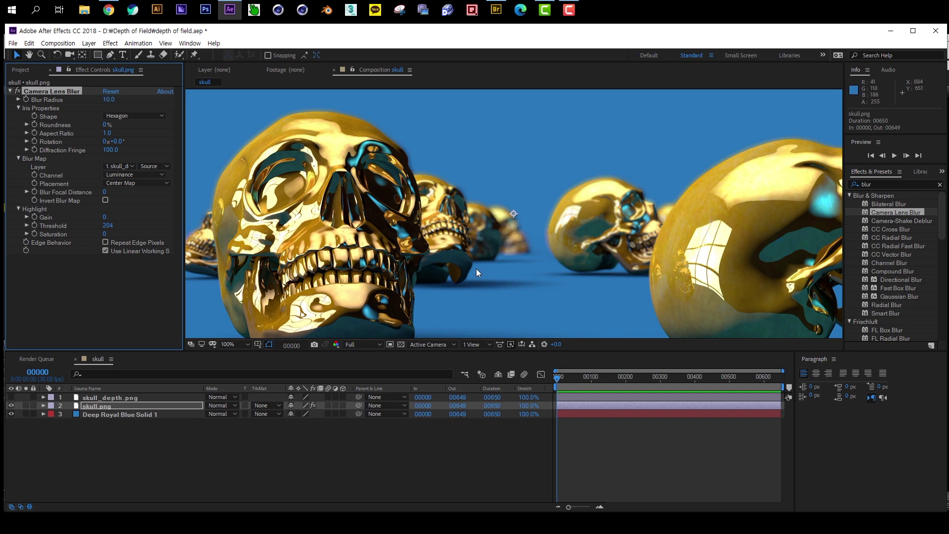
# Collapse the Camera Lens Blur settings and disable the effect on skull.png.
pyautogui.scroll(3, 476, 268)
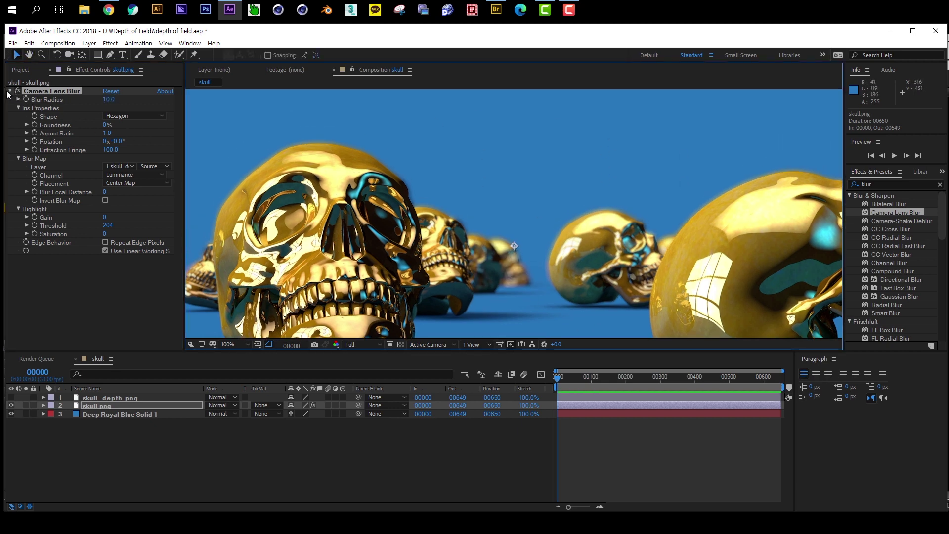
pyautogui.click(10, 92)
pyautogui.click(18, 91)
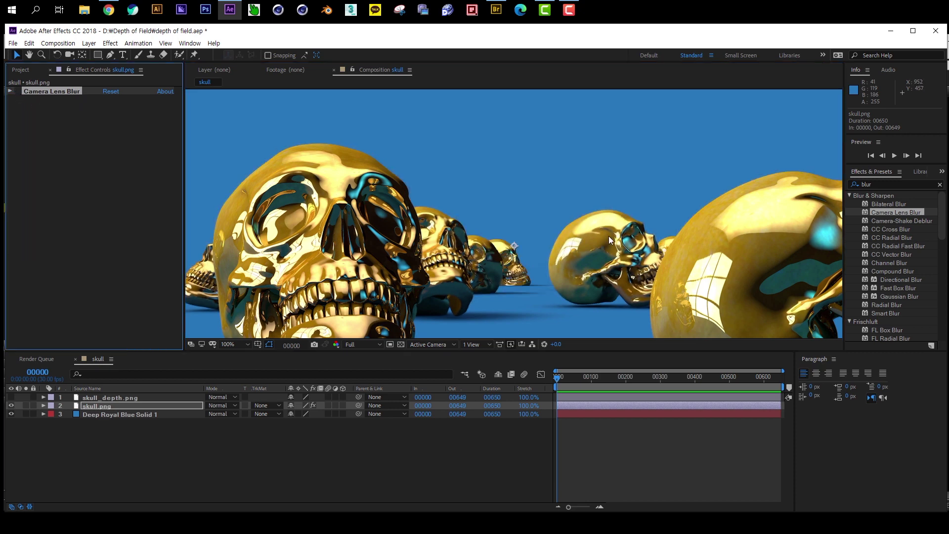
# Search the effects for "depth" and apply FL Depth Of Field to the skull.png layer.
pyautogui.click(881, 183)
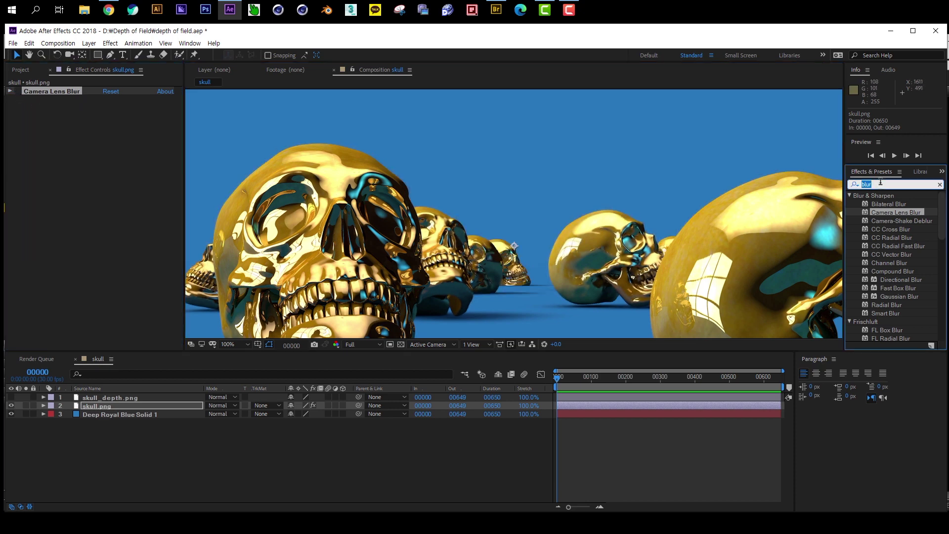
pyautogui.write('depth')
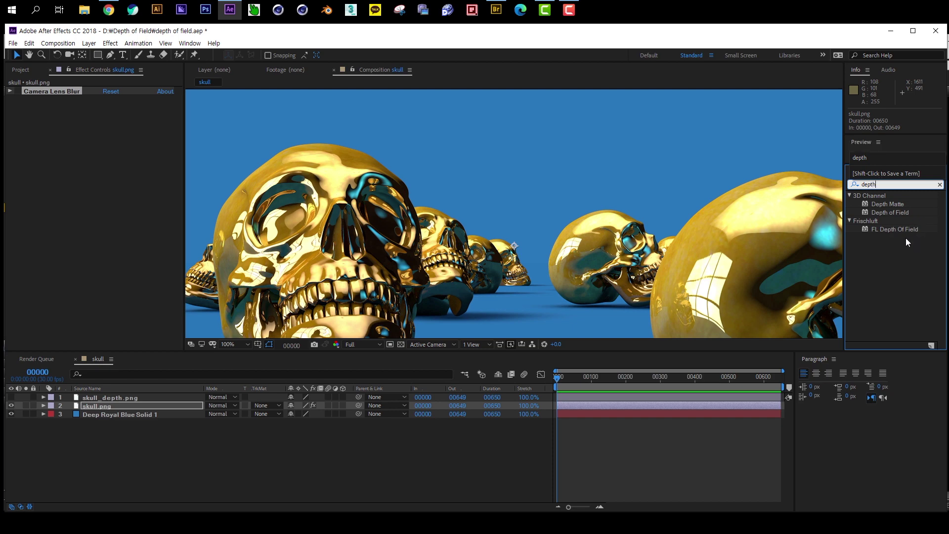
pyautogui.press('F9')
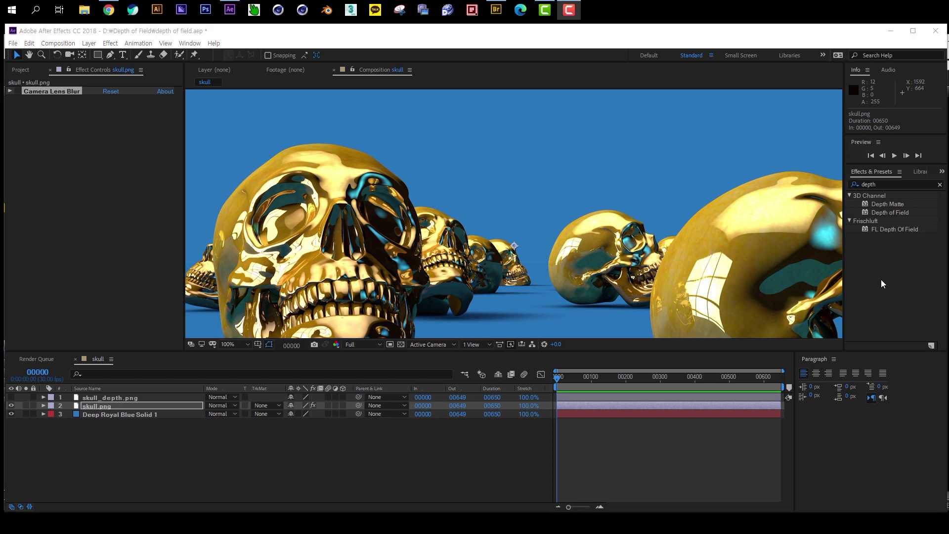
pyautogui.click(867, 221)
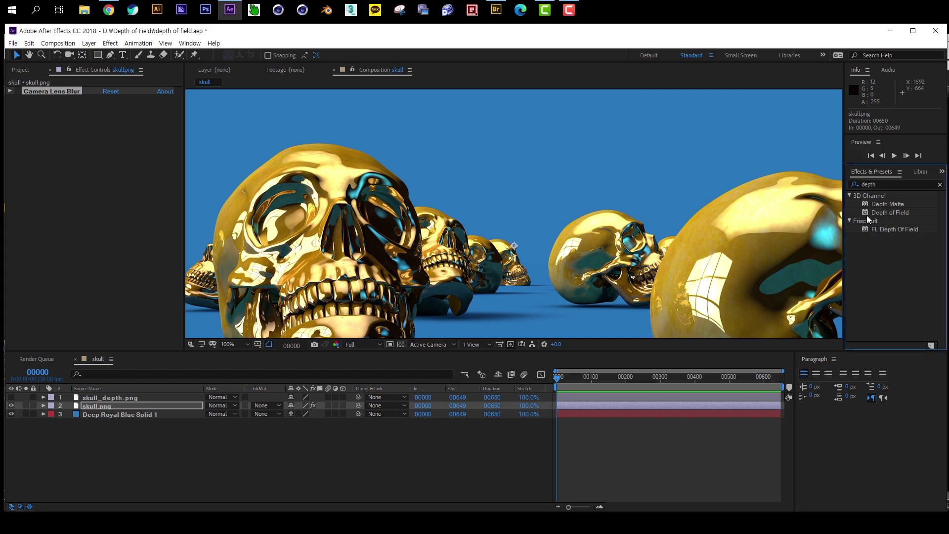
pyautogui.click(893, 230)
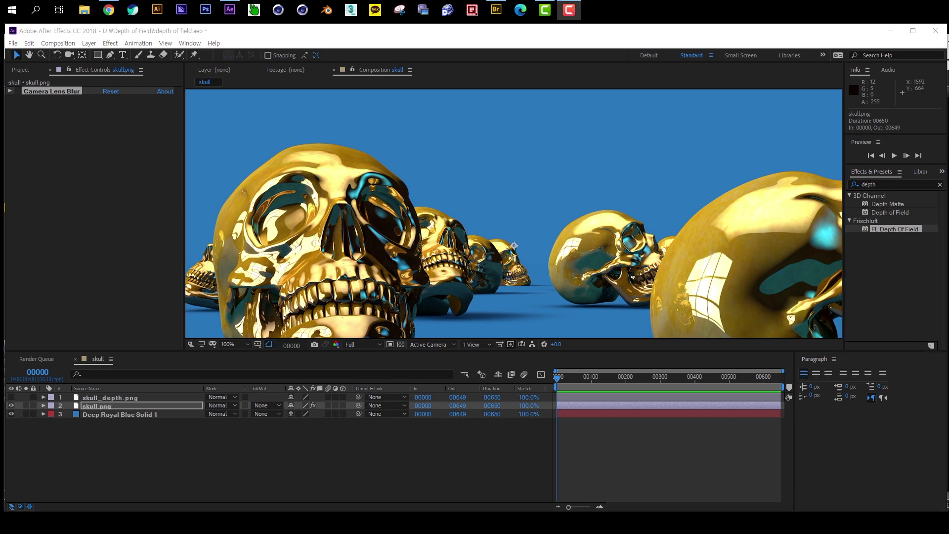
pyautogui.doubleClick(893, 229)
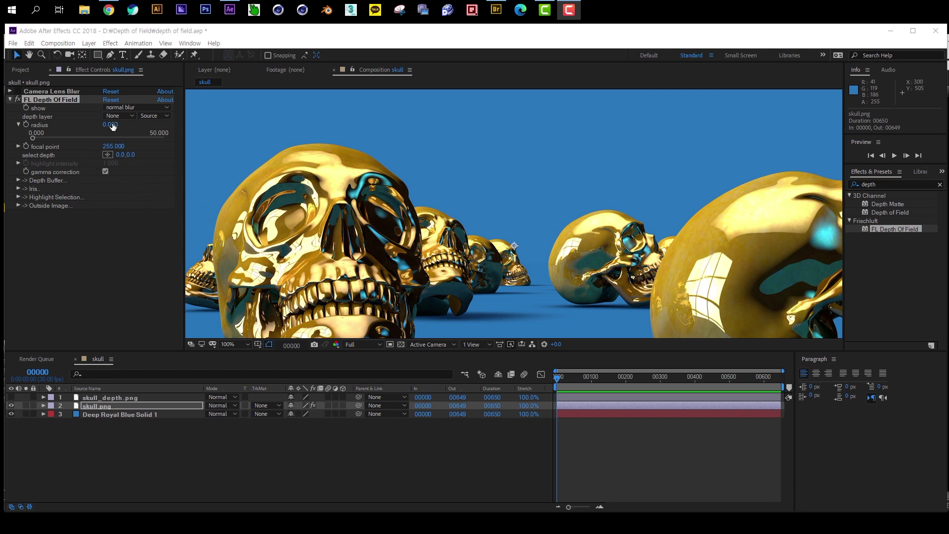
# Briefly re-enable Camera Lens Blur to review its settings and effect on the image, and disable it again.
pyautogui.click(13, 92)
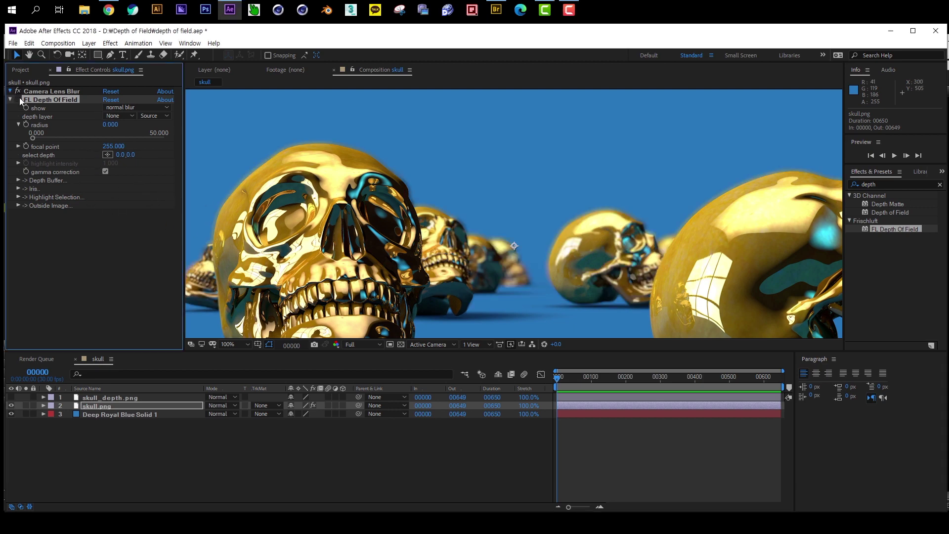
pyautogui.click(11, 91)
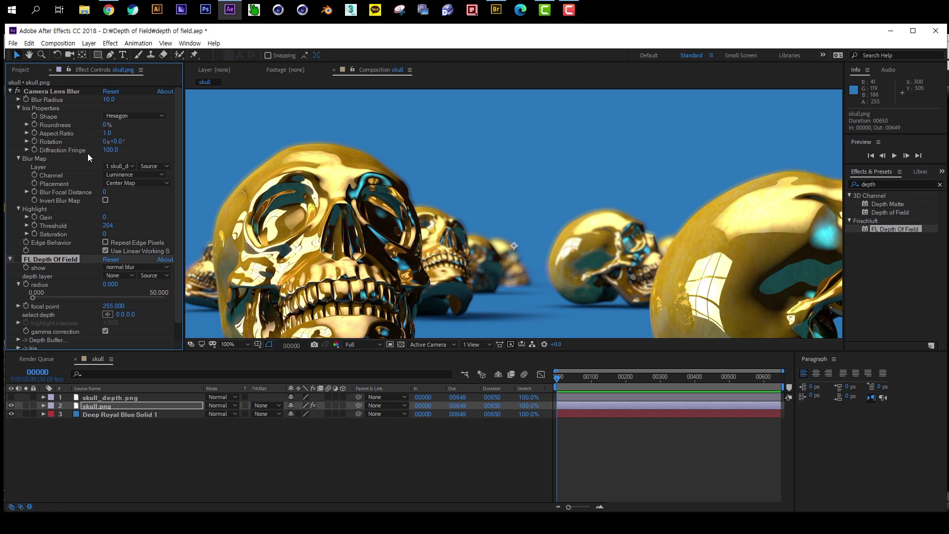
pyautogui.click(11, 91)
pyautogui.click(17, 91)
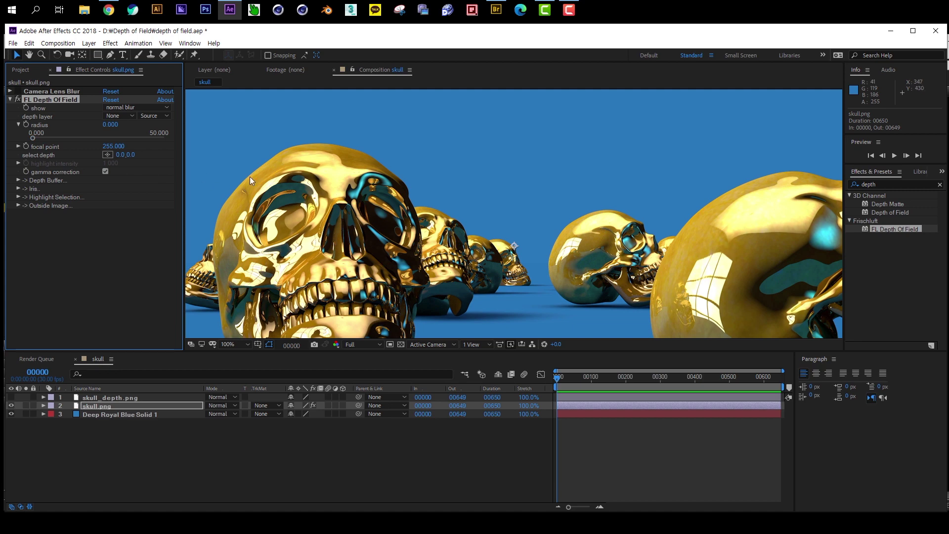
# Set the depth layer of FL Depth Of Field to skull_depth.png.
pyautogui.click(119, 116)
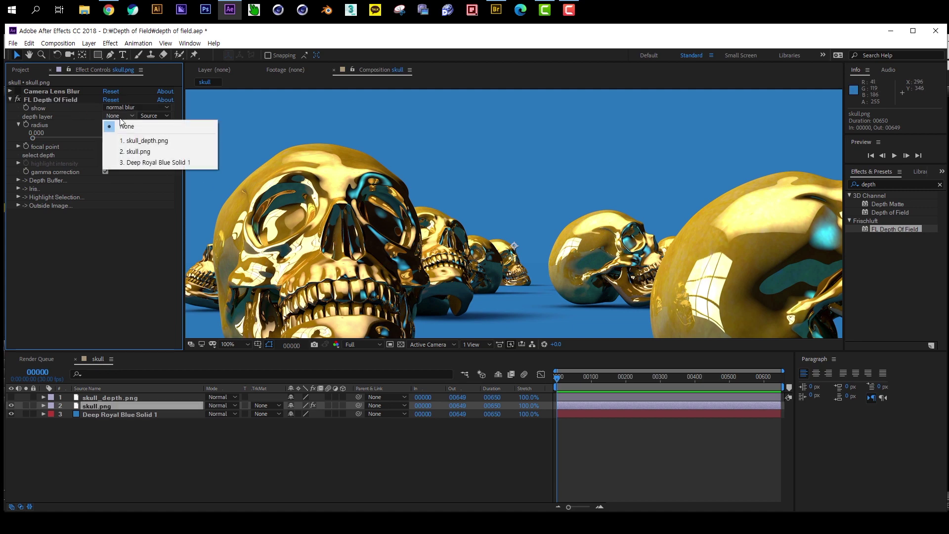
pyautogui.click(145, 141)
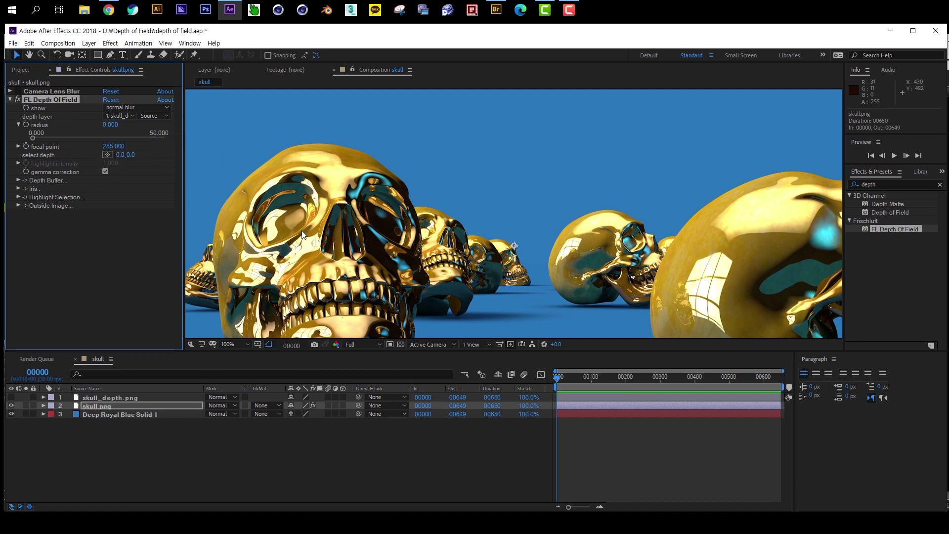
# Set the FL Depth Of Field radius to 10 and pick the focus depth on the front skull.
pyautogui.click(111, 125)
pyautogui.write('10.3')
pyautogui.press('Return')
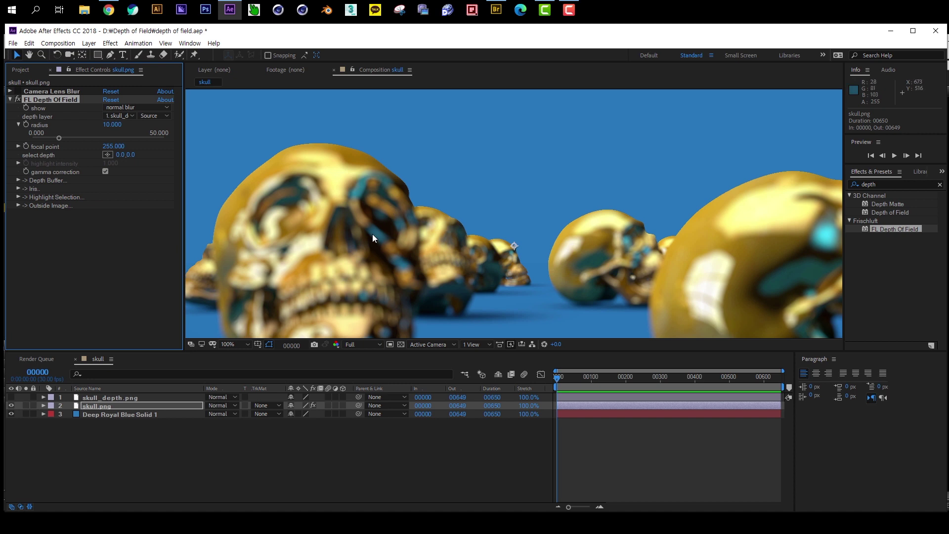
pyautogui.click(108, 155)
pyautogui.click(330, 211)
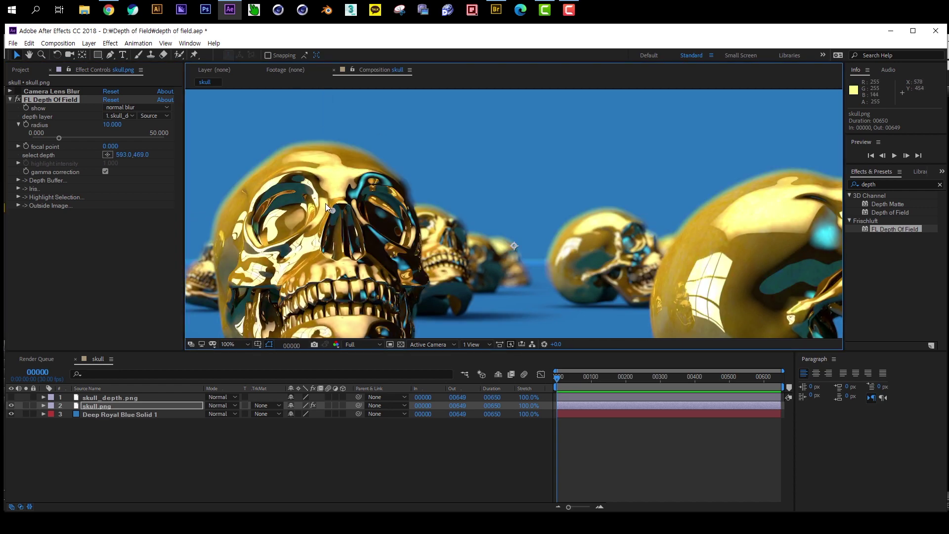
# Try the focus depth on the smaller skull in the background, and set it back to the front skull's nose.
pyautogui.click(107, 154)
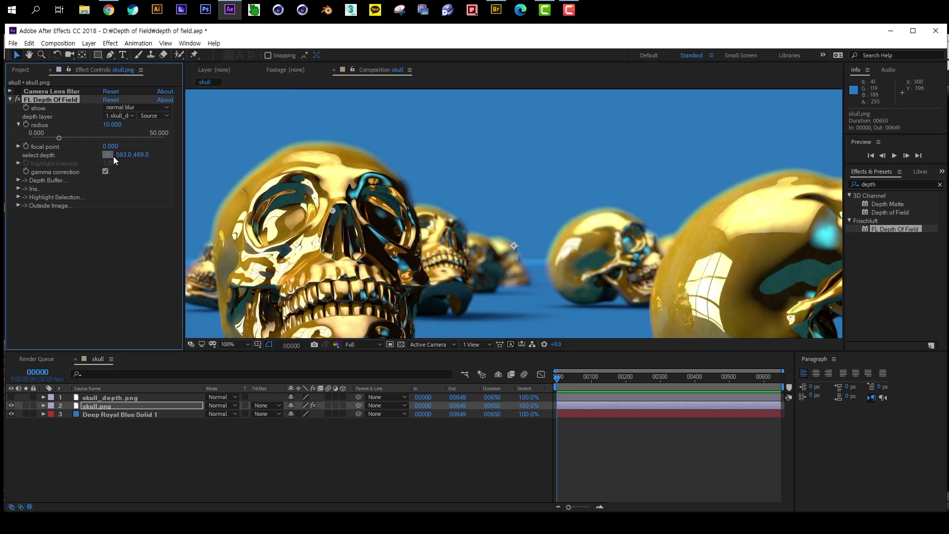
pyautogui.click(589, 244)
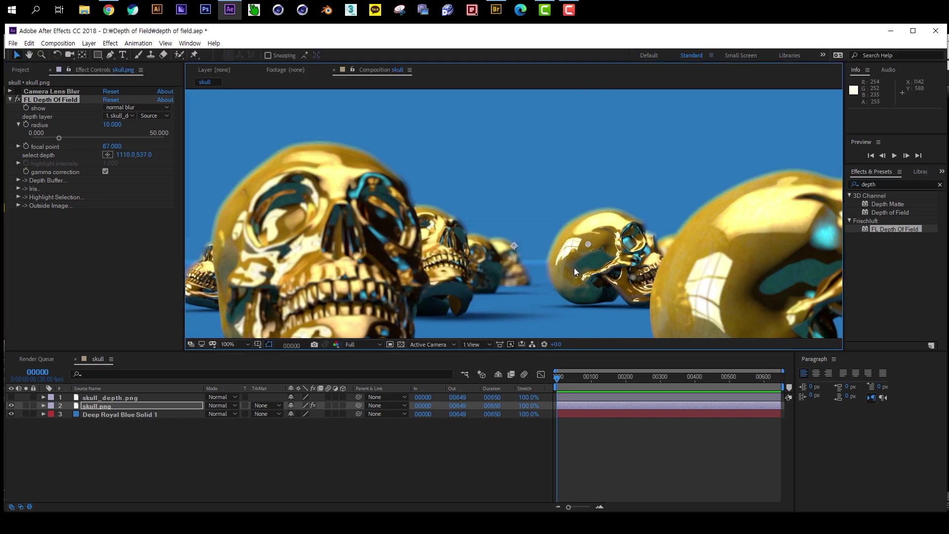
pyautogui.click(107, 155)
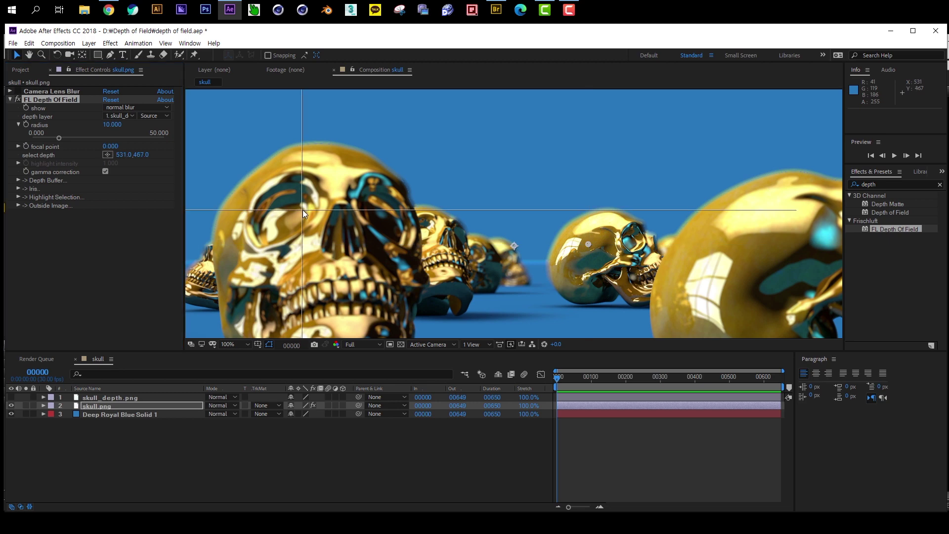
pyautogui.moveTo(304, 209); pyautogui.dragTo(354, 237)
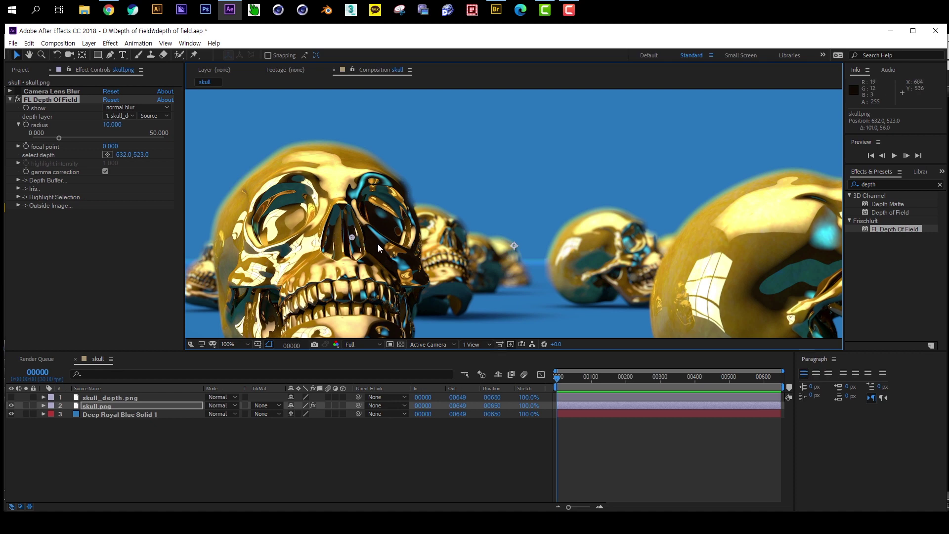
# Compare the blur with gamma correction on and off, and collapse and disable FL Depth Of Field.
pyautogui.click(105, 171)
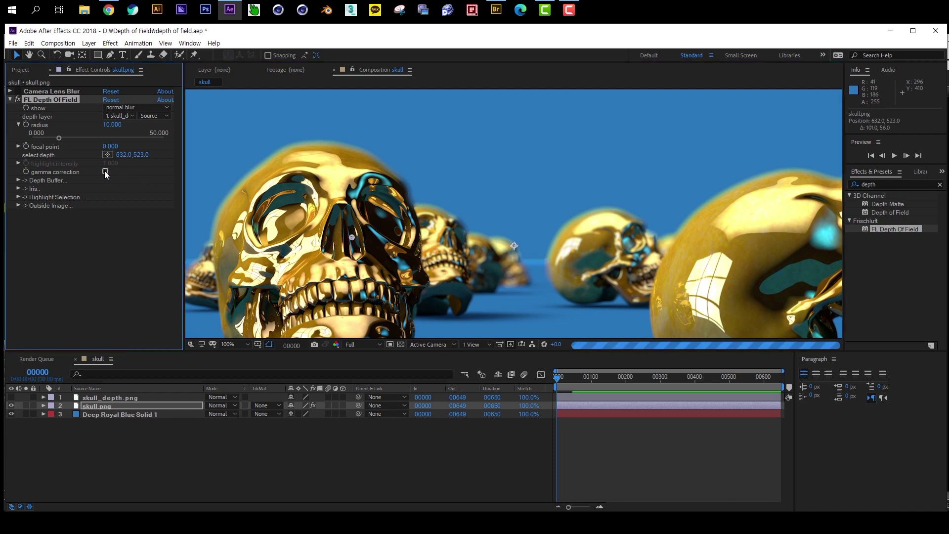
pyautogui.click(105, 171)
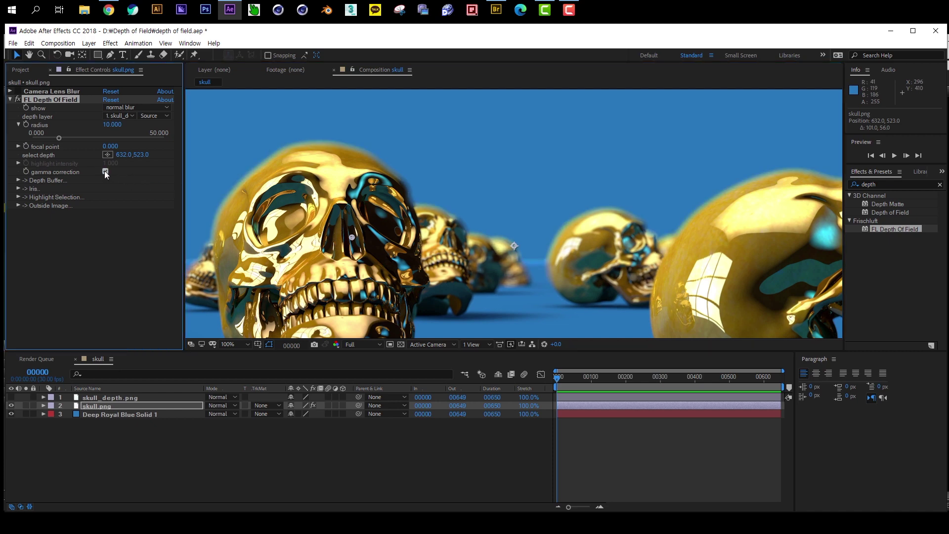
pyautogui.click(105, 171)
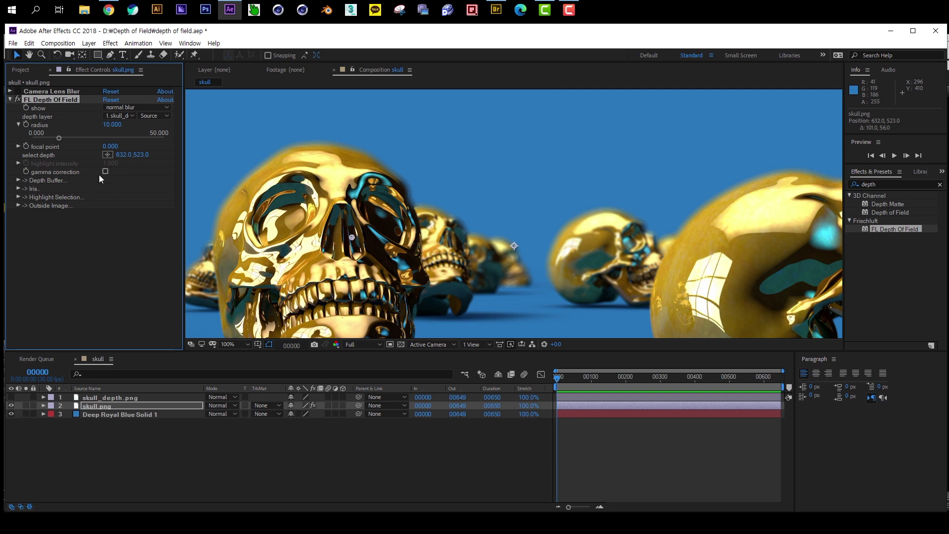
pyautogui.click(105, 170)
pyautogui.click(104, 169)
pyautogui.click(105, 169)
pyautogui.click(104, 169)
pyautogui.click(105, 169)
pyautogui.click(105, 169)
pyautogui.click(10, 99)
pyautogui.click(20, 101)
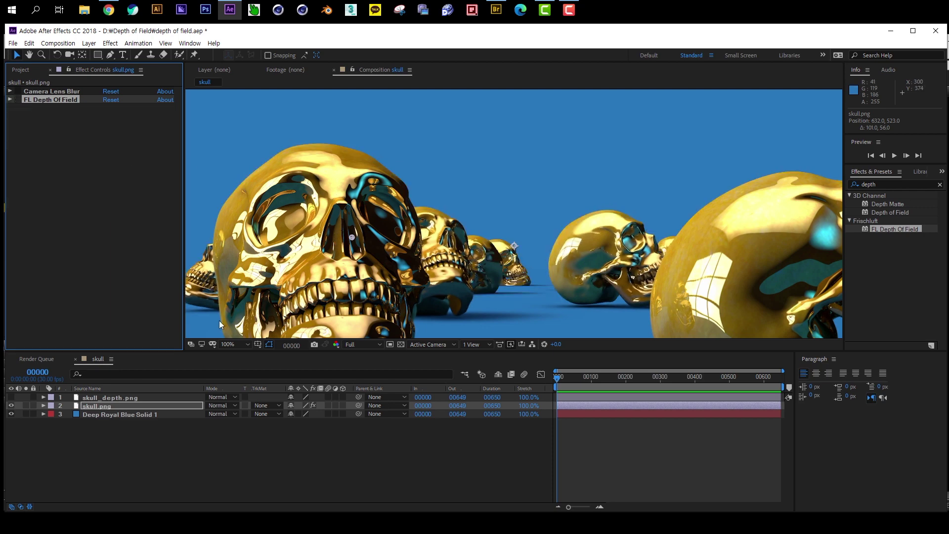
# Search the effects for "blur" and apply S_ZBlur to the skull.png layer.
pyautogui.click(165, 405)
pyautogui.click(884, 185)
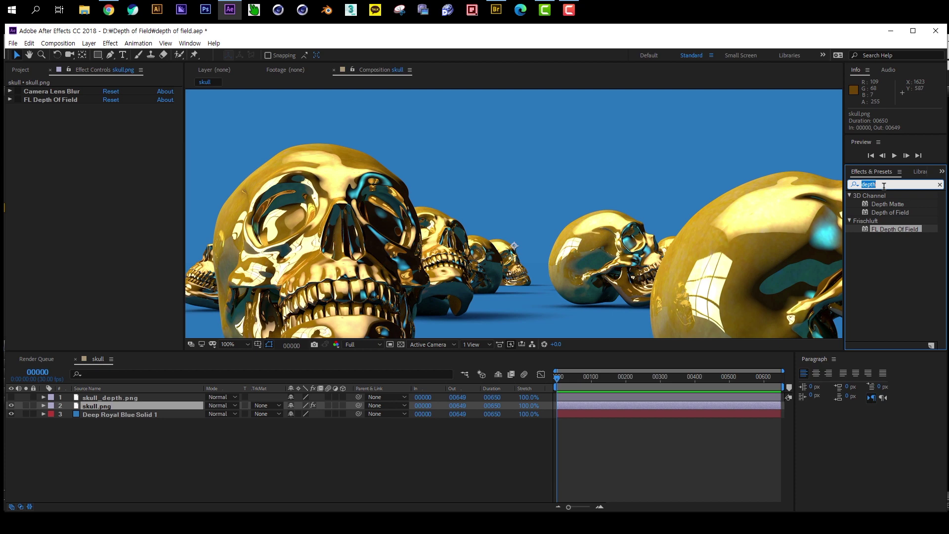
pyautogui.write('blur')
pyautogui.scroll(-10, 917, 305)
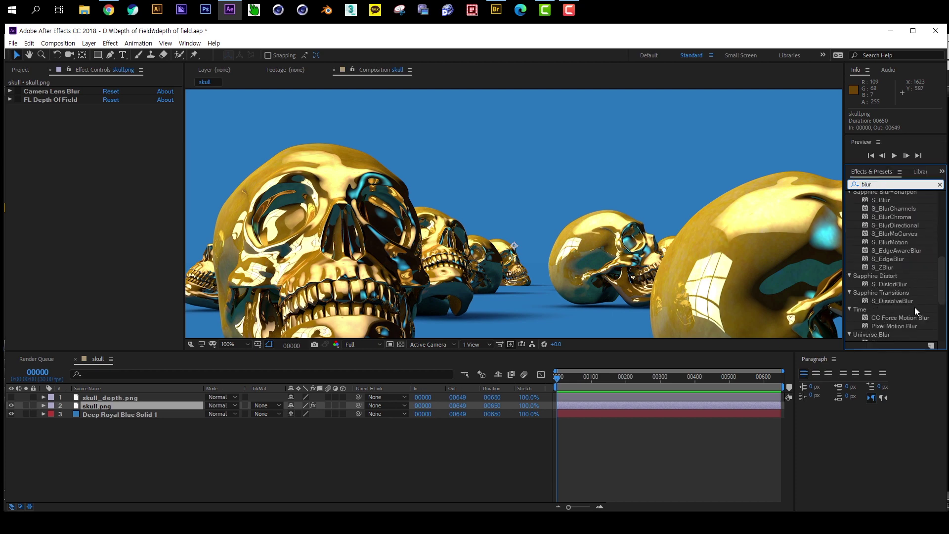
pyautogui.scroll(2, 916, 303)
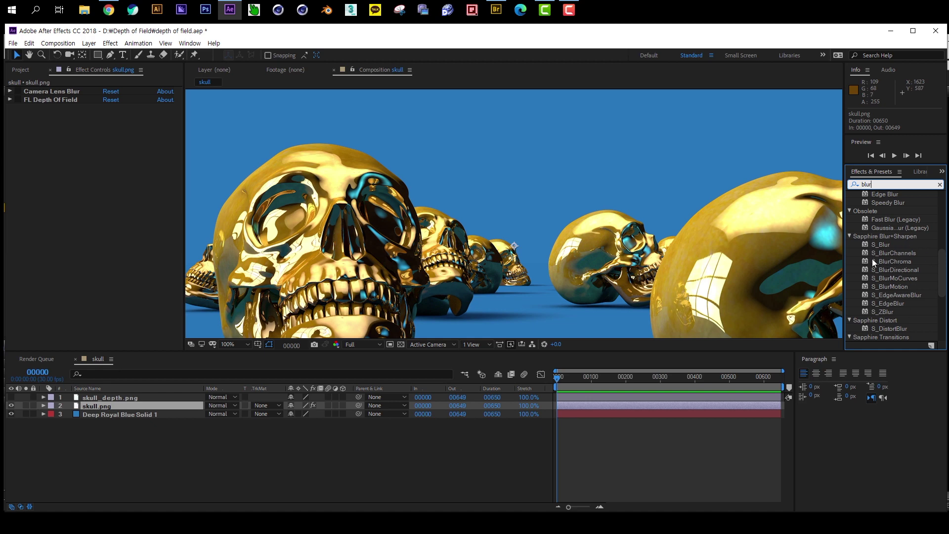
pyautogui.click(884, 311)
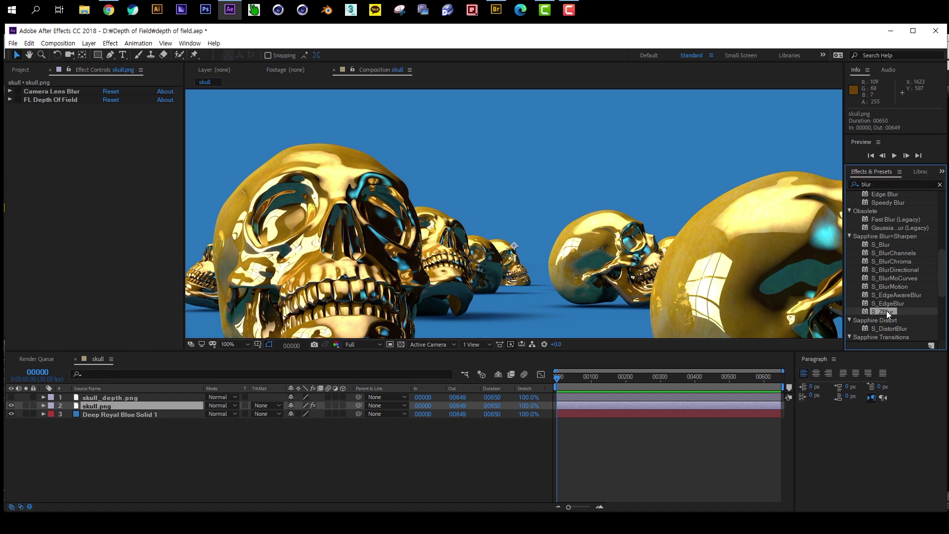
pyautogui.doubleClick(888, 310)
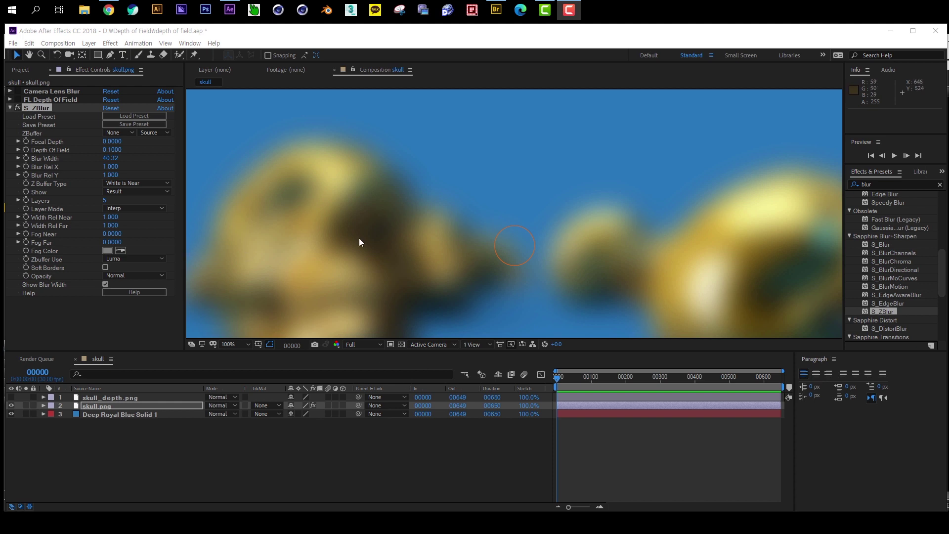
# Set the ZBuffer layer of S_ZBlur to skull_depth.png.
pyautogui.click(49, 136)
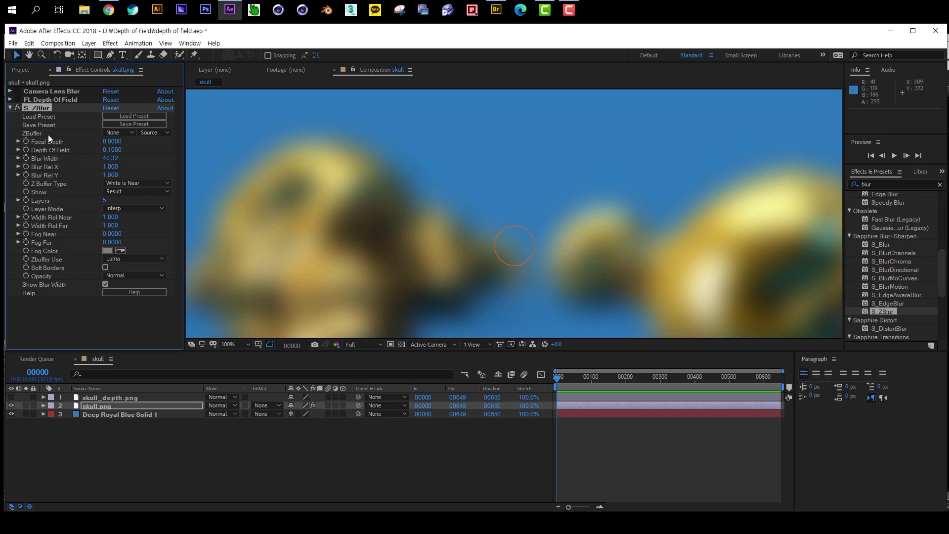
pyautogui.click(117, 132)
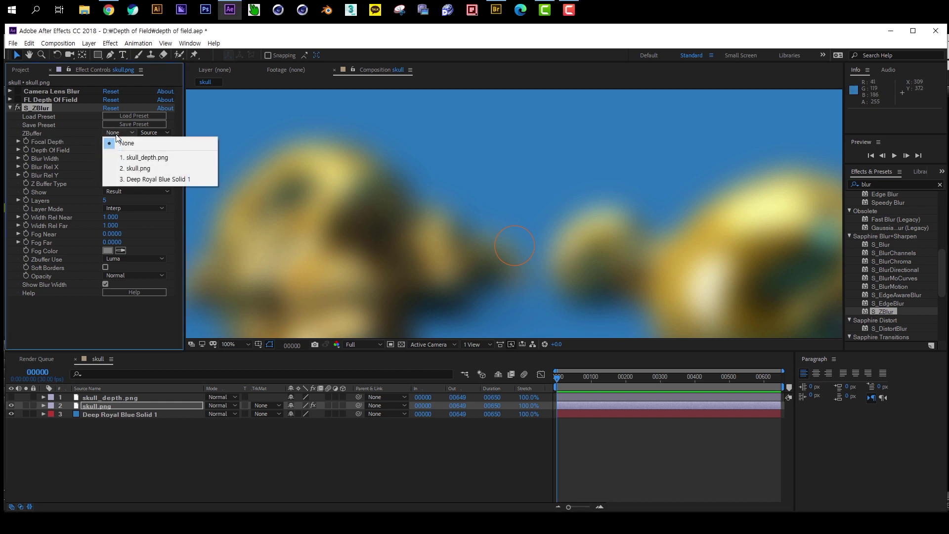
pyautogui.click(134, 156)
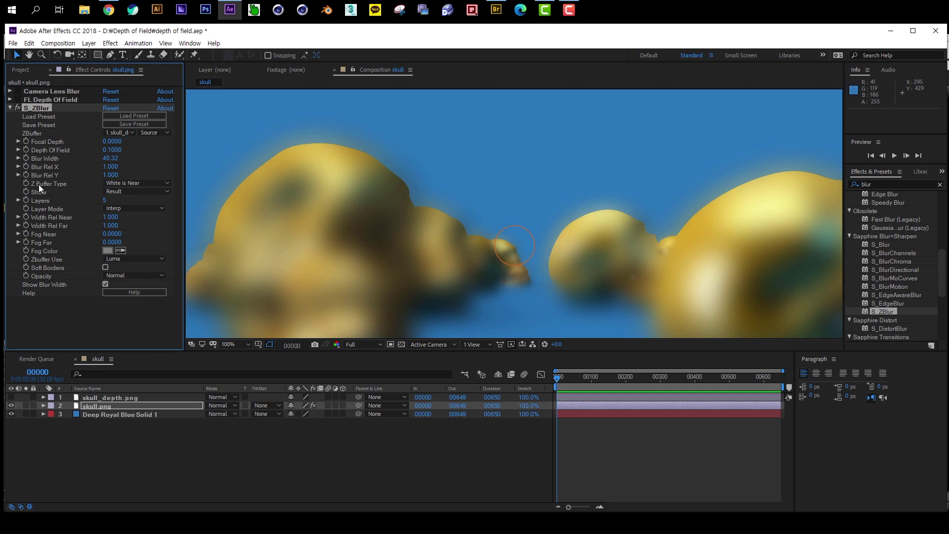
# Check the shading of skull_depth.png, set S_ZBlur's Z Buffer Type to Black is Near, and return to the skull composition view.
pyautogui.click(151, 185)
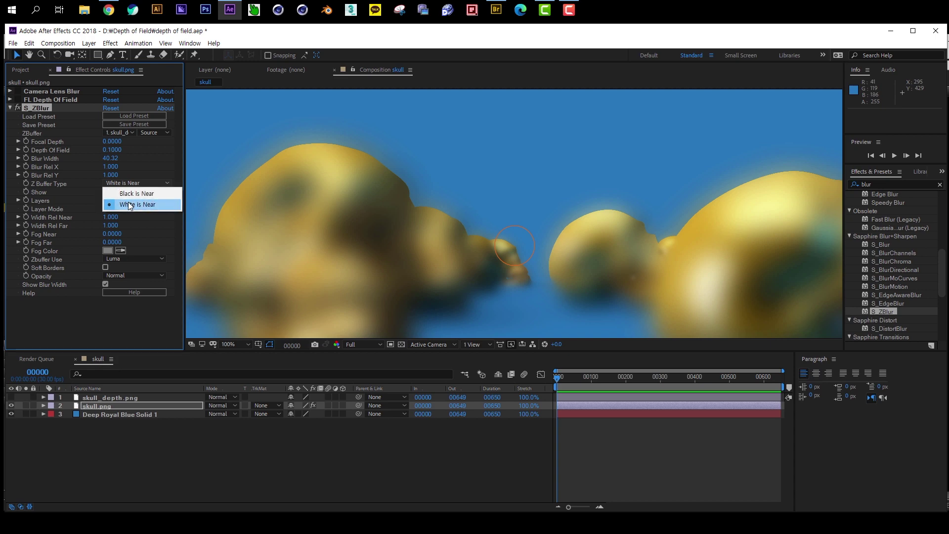
pyautogui.doubleClick(132, 396)
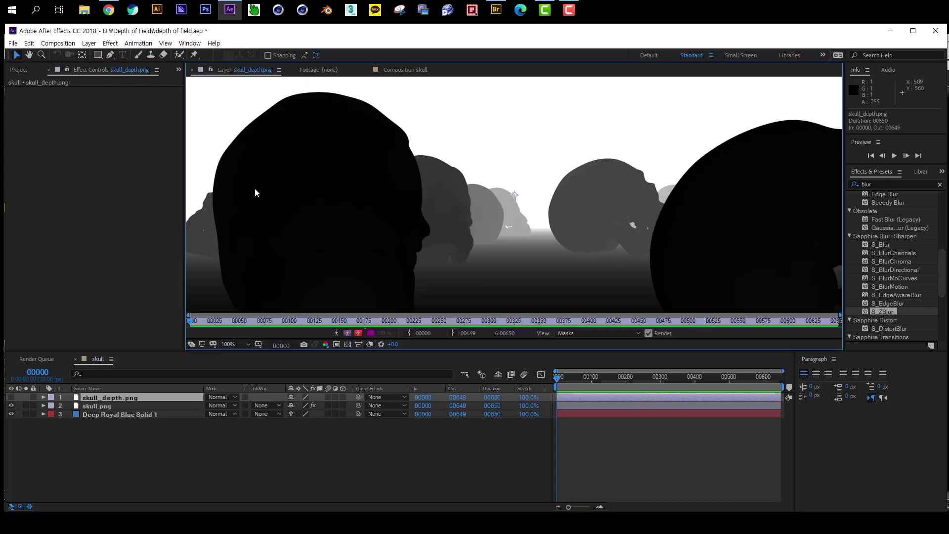
pyautogui.click(126, 406)
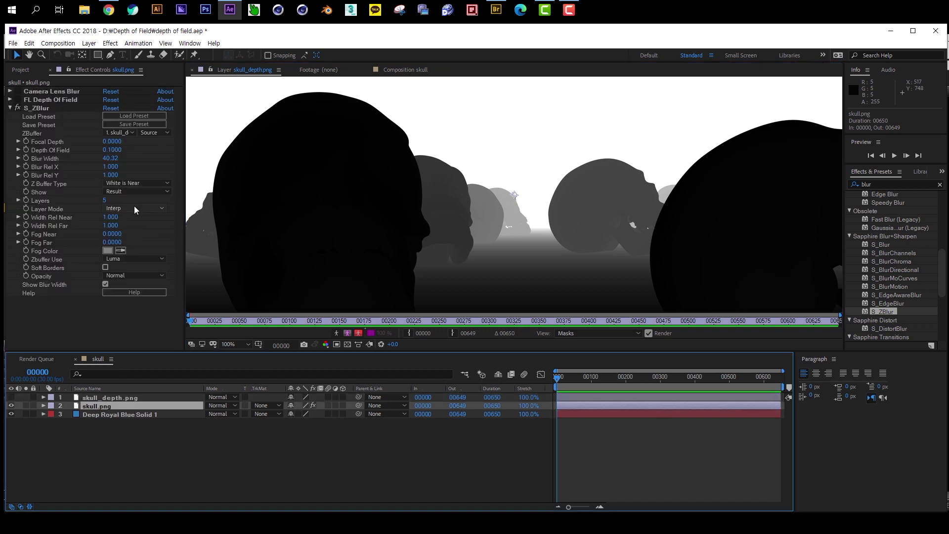
pyautogui.click(132, 184)
pyautogui.click(138, 201)
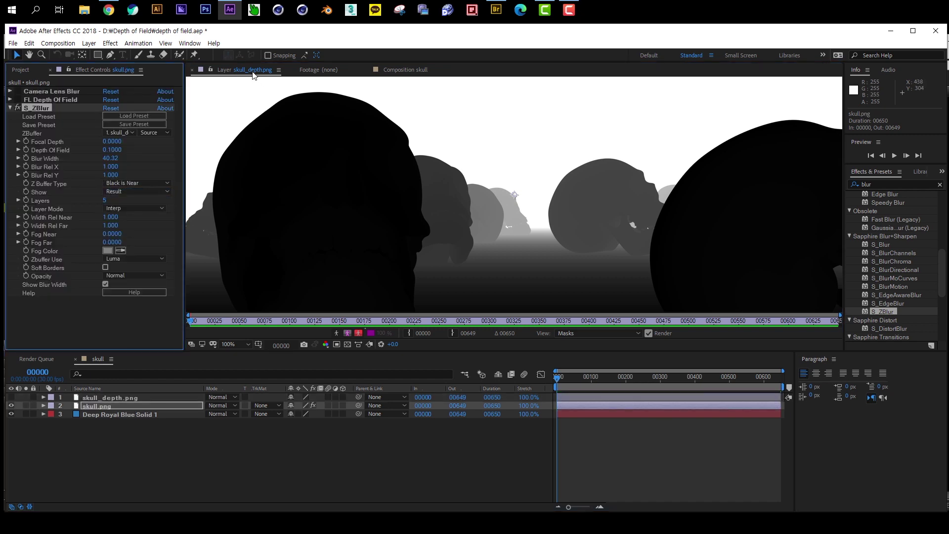
pyautogui.click(333, 71)
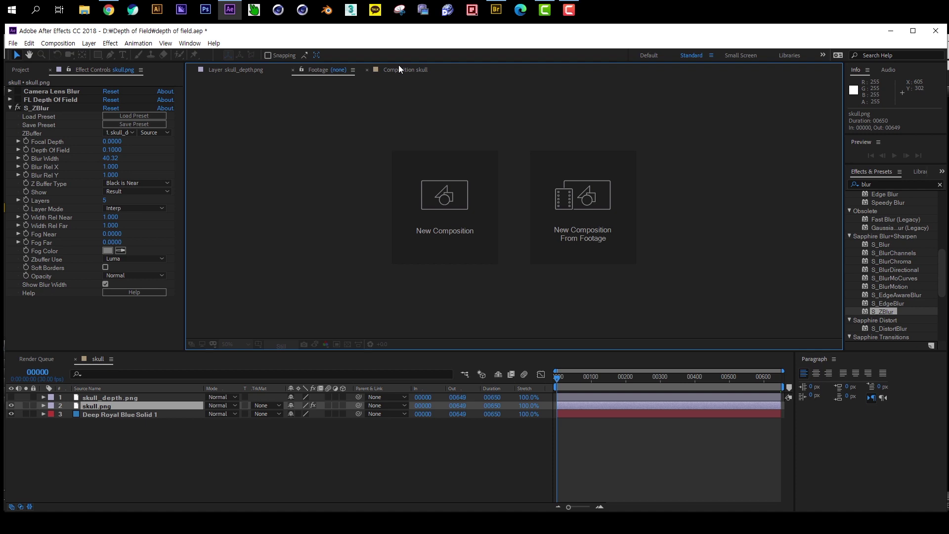
pyautogui.click(398, 68)
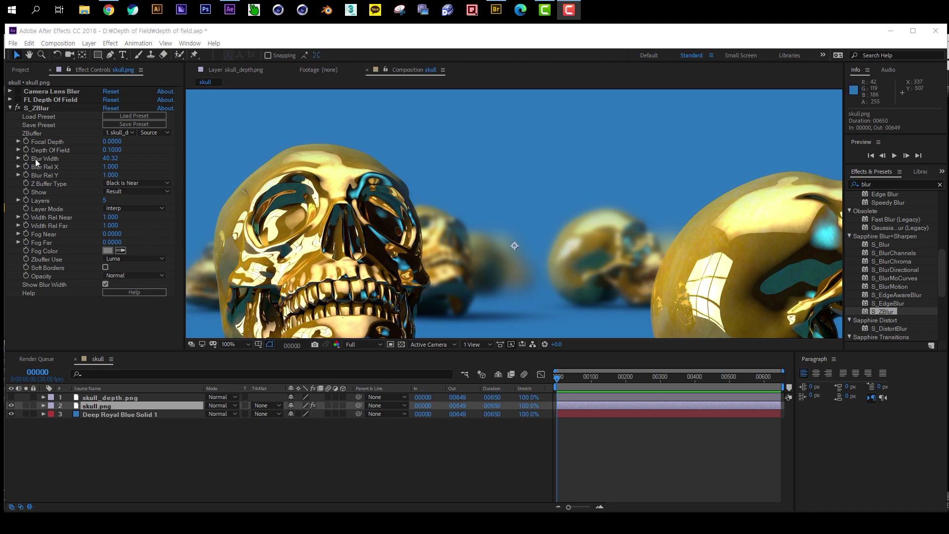
# Try S_ZBlur Depth Of Field values of 0.5, 0.97 and about 0.31, and settle on about 0.43.
pyautogui.click(18, 149)
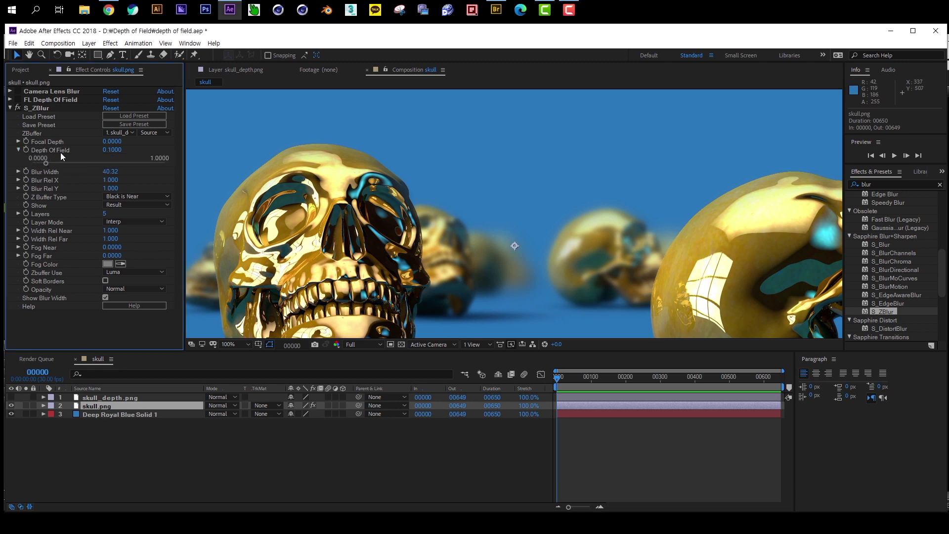
pyautogui.click(109, 150)
pyautogui.click(112, 150)
pyautogui.write('0.5')
pyautogui.press('Return')
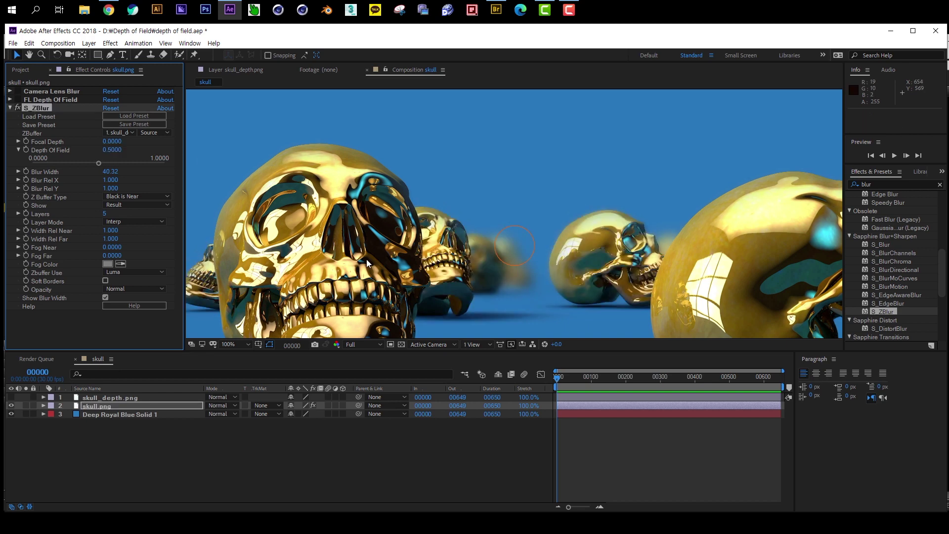
pyautogui.moveTo(98, 163); pyautogui.dragTo(161, 162)
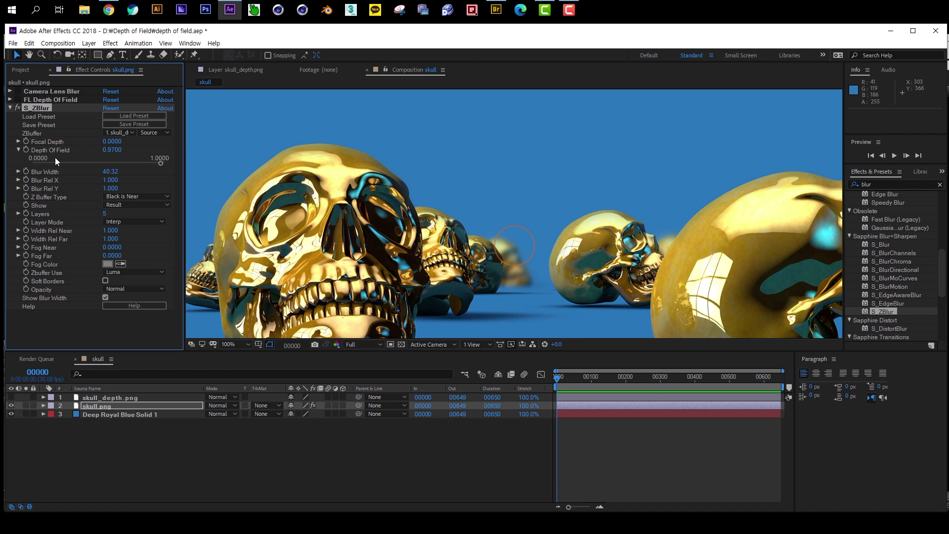
pyautogui.moveTo(57, 161); pyautogui.dragTo(74, 163)
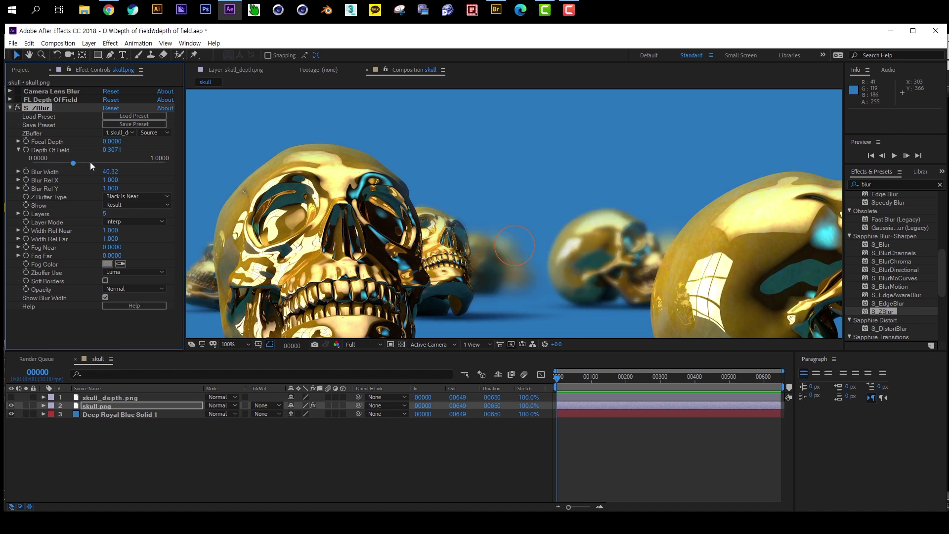
pyautogui.click(90, 161)
# Try S_ZBlur Blur Width values of 5 and 10, and set it to 15.
pyautogui.click(109, 173)
pyautogui.write('23')
pyautogui.press('Return')
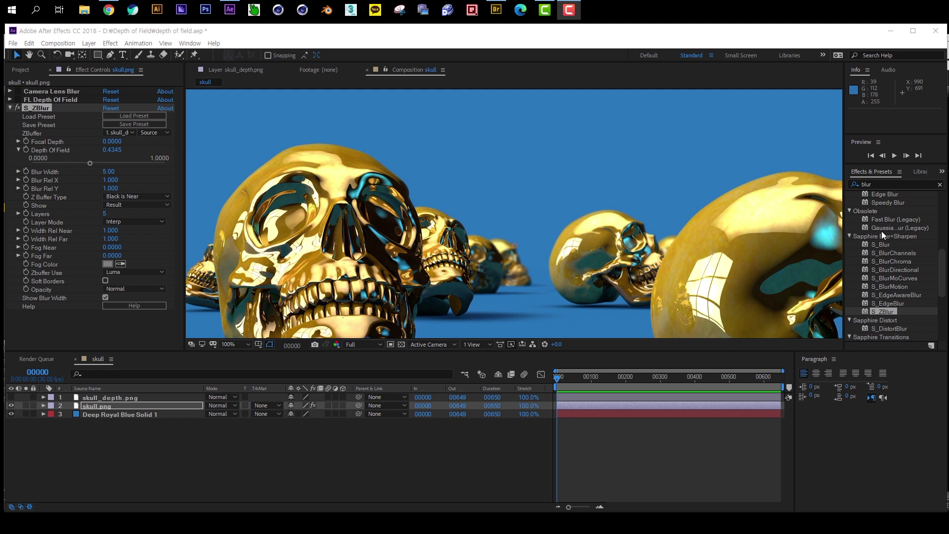
pyautogui.click(107, 171)
pyautogui.write('10')
pyautogui.press('Return')
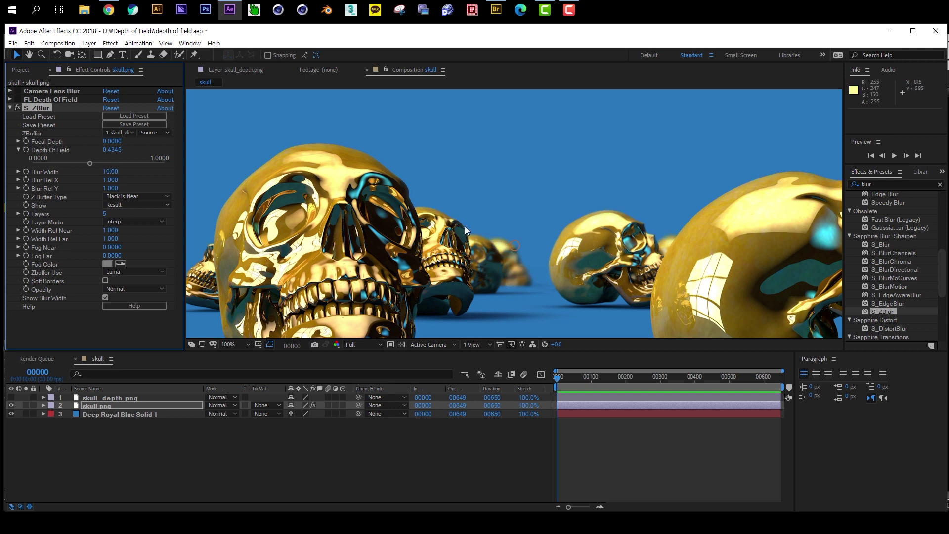
pyautogui.click(109, 171)
pyautogui.write('15')
pyautogui.press('Return')
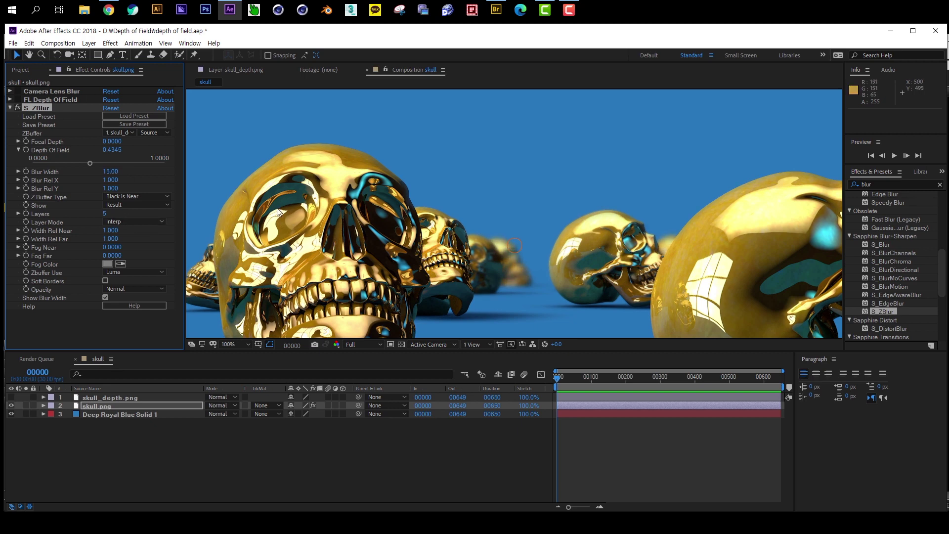
# Collapse the S_ZBlur settings, compare the image with the effect off and on, and examine the skull edges at 200% zoom.
pyautogui.click(10, 107)
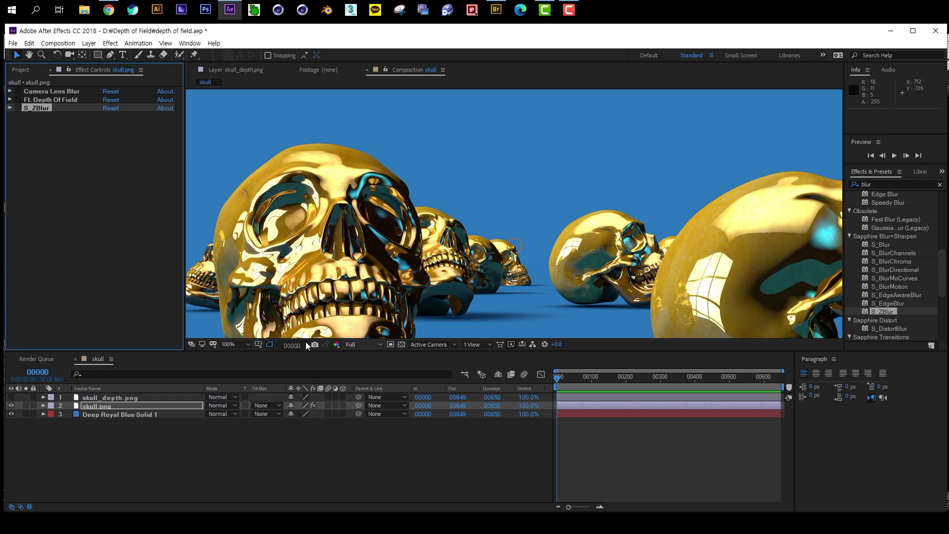
pyautogui.click(22, 108)
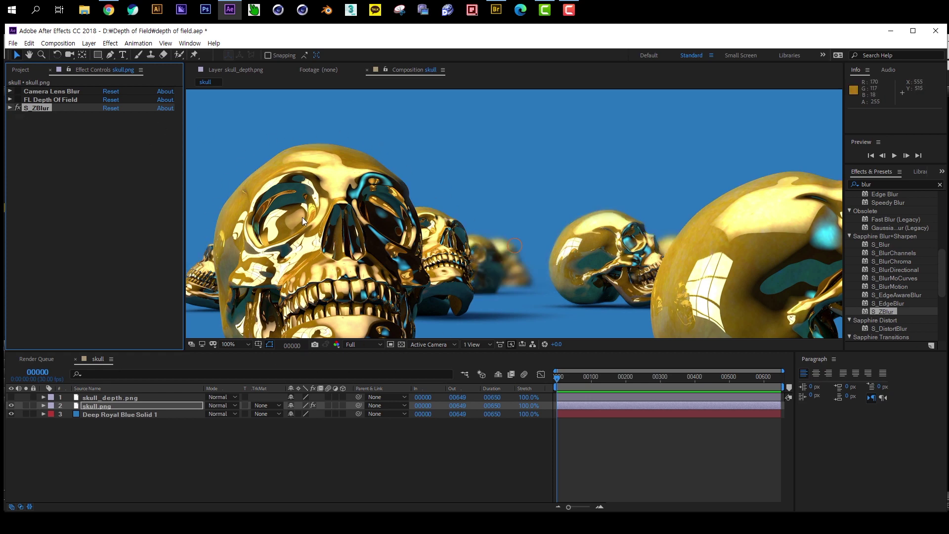
pyautogui.press('.')
pyautogui.moveTo(264, 105); pyautogui.dragTo(502, 227)
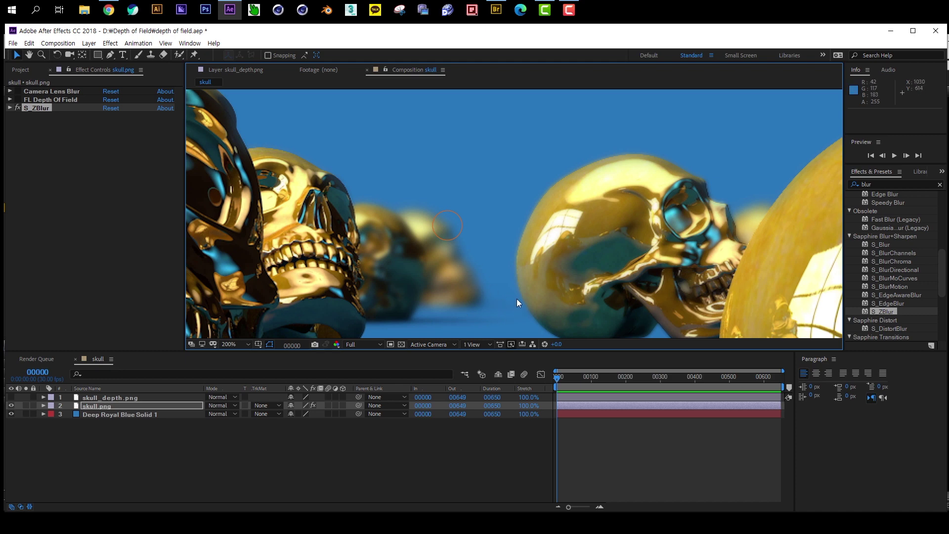
pyautogui.moveTo(680, 222); pyautogui.dragTo(361, 259)
pyautogui.moveTo(474, 202); pyautogui.dragTo(488, 242)
pyautogui.moveTo(230, 222); pyautogui.dragTo(835, 262)
# Disable S_ZBlur and re-enable FL Depth Of Field to compare the blur along the front skull's edges.
pyautogui.click(17, 108)
pyautogui.click(17, 99)
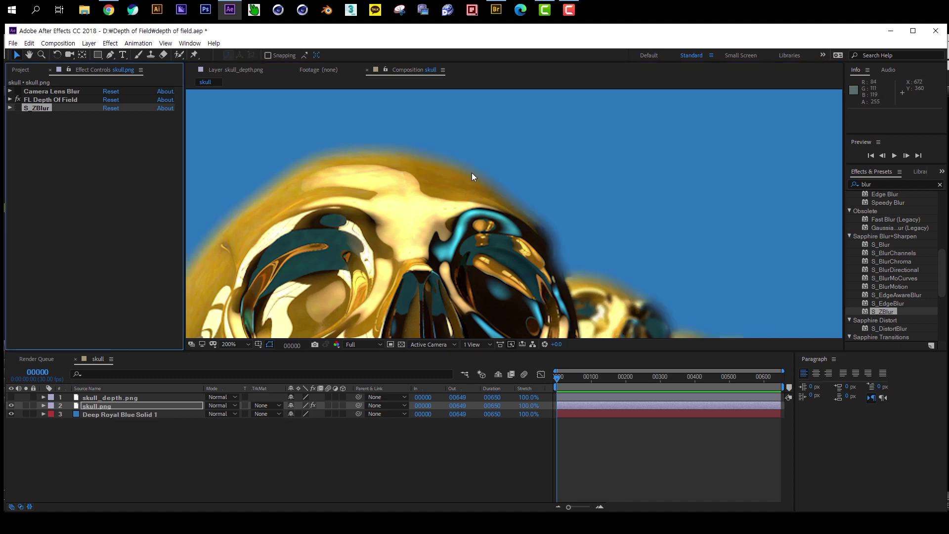
# Examine the skull edges up to 800% zoom with FL Depth Of Field enabled, and again with S_ZBlur in its place.
pyautogui.moveTo(763, 250); pyautogui.dragTo(531, 249)
pyautogui.scroll(1, 575, 231)
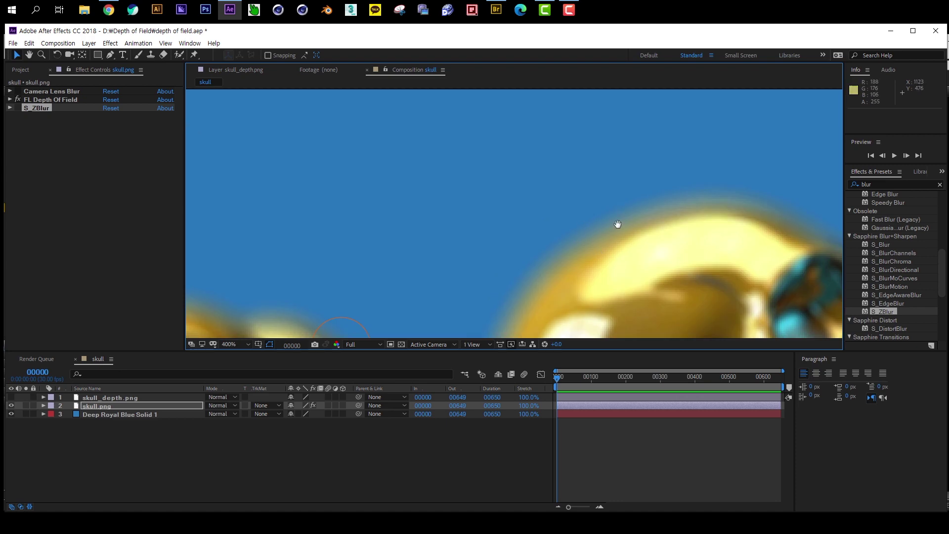
pyautogui.scroll(2, 632, 221)
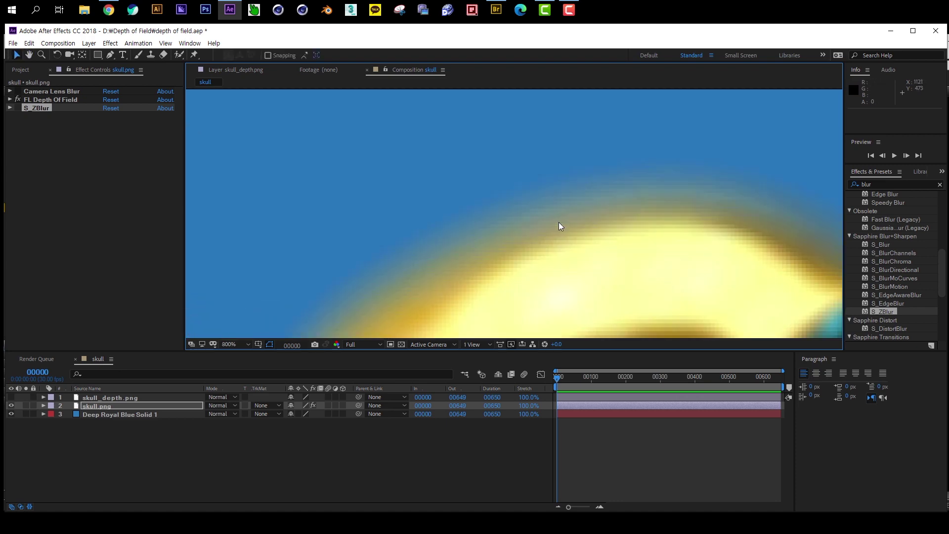
pyautogui.click(18, 99)
pyautogui.click(17, 107)
pyautogui.moveTo(451, 280); pyautogui.dragTo(606, 107)
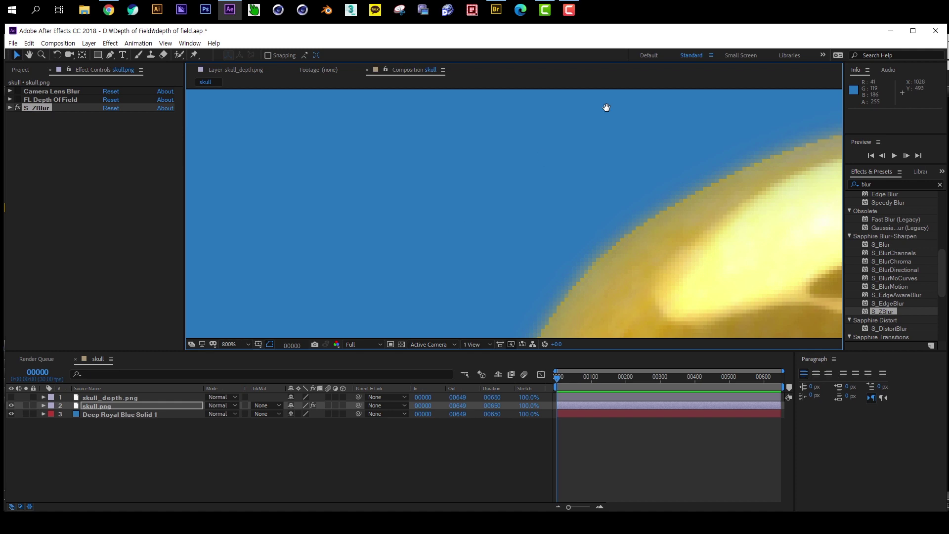
pyautogui.moveTo(386, 296); pyautogui.dragTo(520, 204)
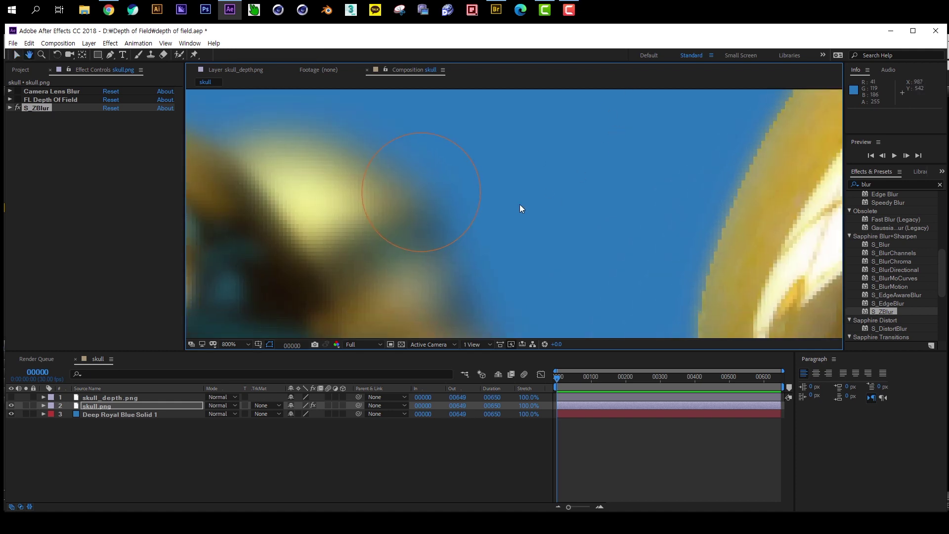
# Switch between FL Depth Of Field and S_ZBlur to compare the edge blur on the farthest skull and the large skull beside it.
pyautogui.click(15, 107)
pyautogui.click(17, 99)
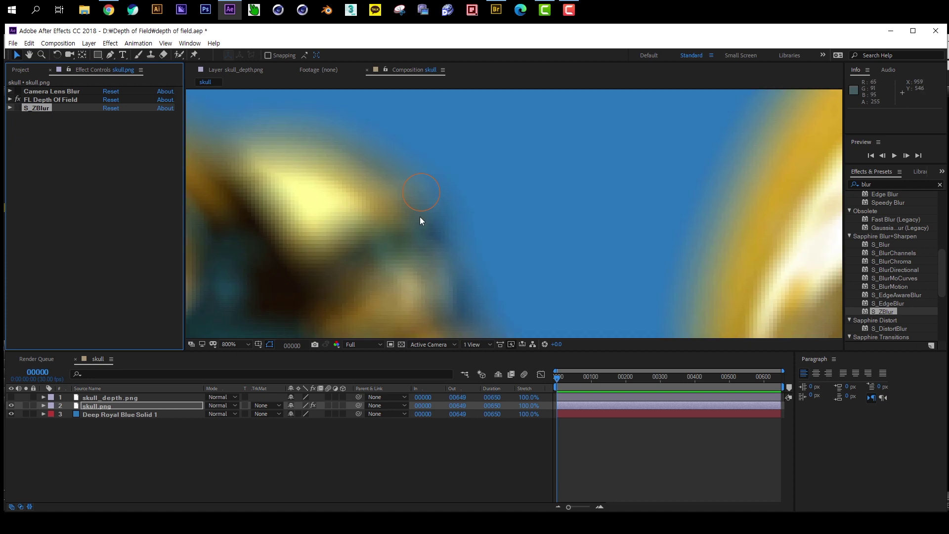
pyautogui.click(17, 99)
pyautogui.click(16, 108)
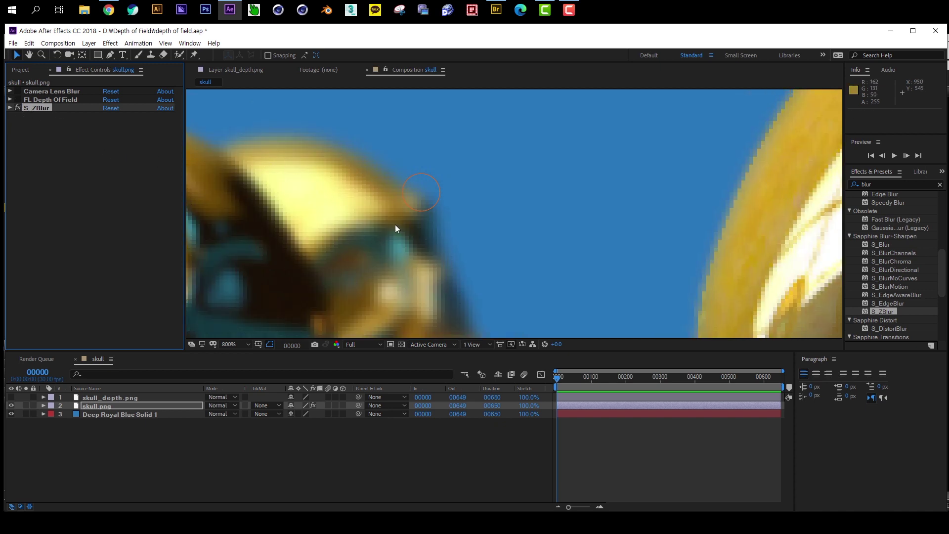
pyautogui.moveTo(669, 152); pyautogui.dragTo(522, 224)
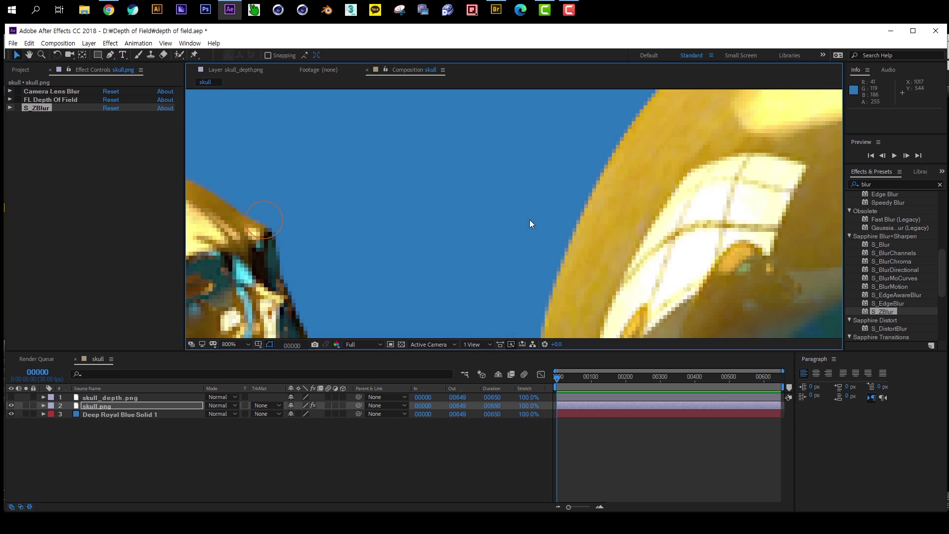
# Compare the front skull's outline at 400% zoom with no blur, with FL Depth Of Field, and with S_ZBlur.
pyautogui.scroll(-1, 521, 224)
pyautogui.moveTo(216, 177); pyautogui.dragTo(413, 206)
pyautogui.moveTo(263, 153); pyautogui.dragTo(550, 301)
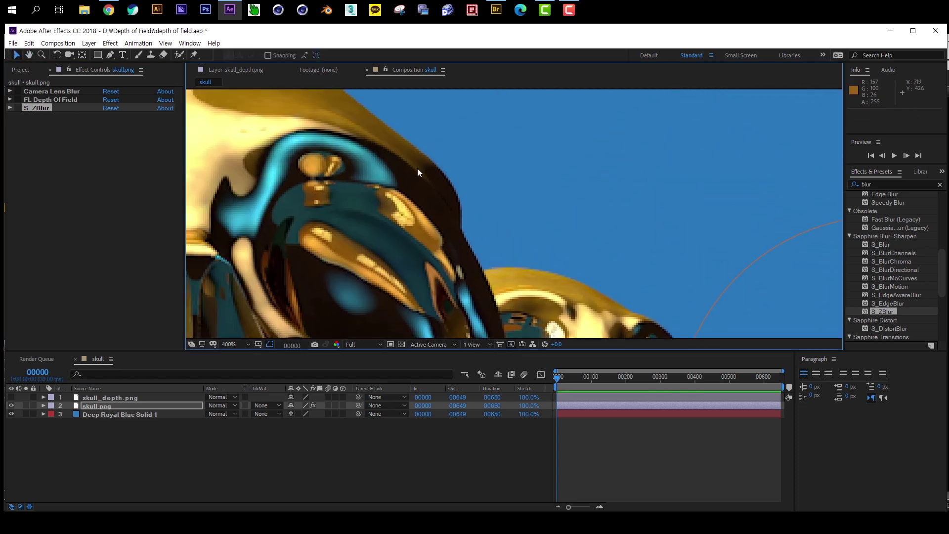
pyautogui.click(16, 100)
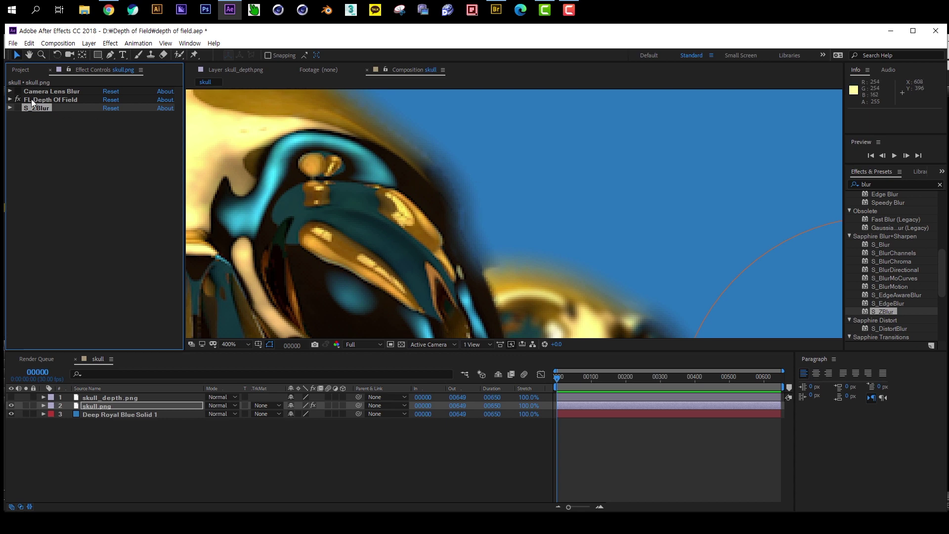
pyautogui.click(18, 107)
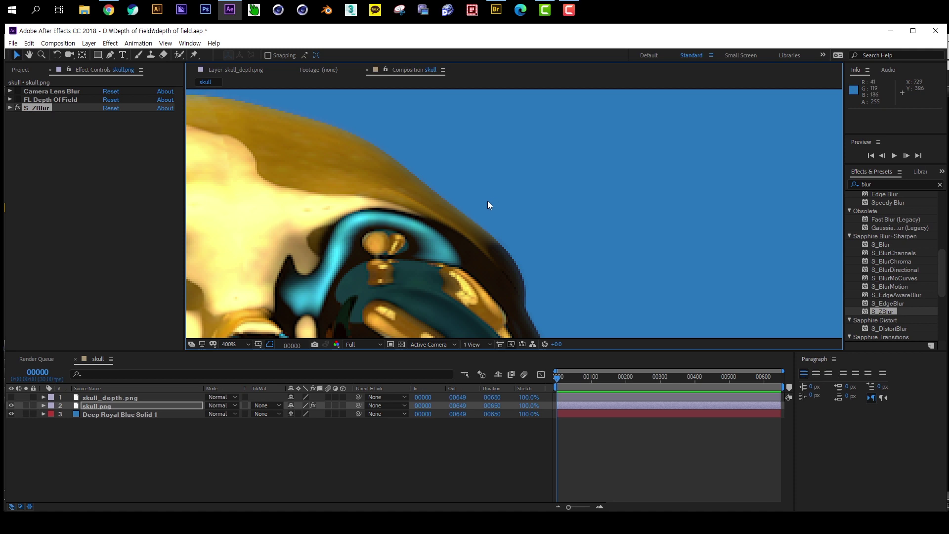
pyautogui.scroll(-2, 554, 240)
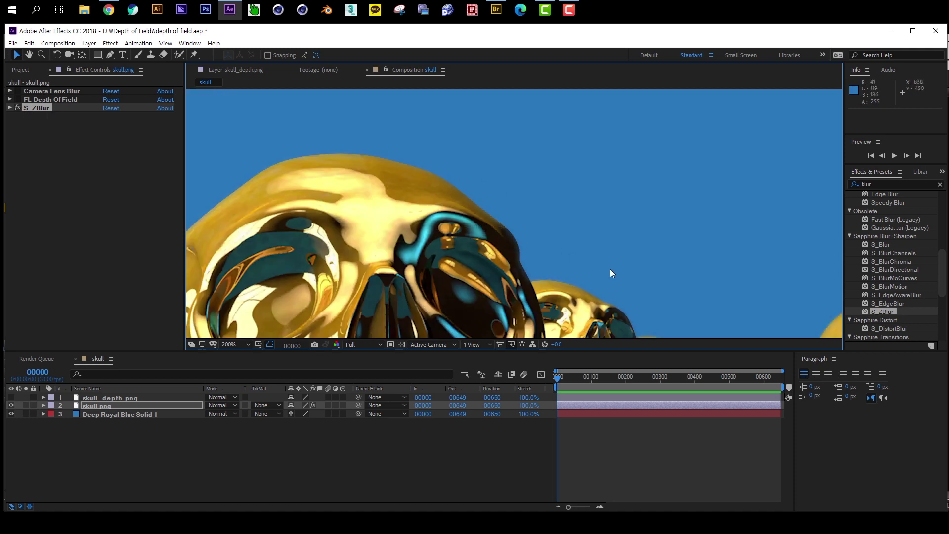
# Disable S_ZBlur, enable Camera Lens Blur to examine the front and rear skull edges at 400% zoom, and turn it off.
pyautogui.click(16, 107)
pyautogui.click(18, 91)
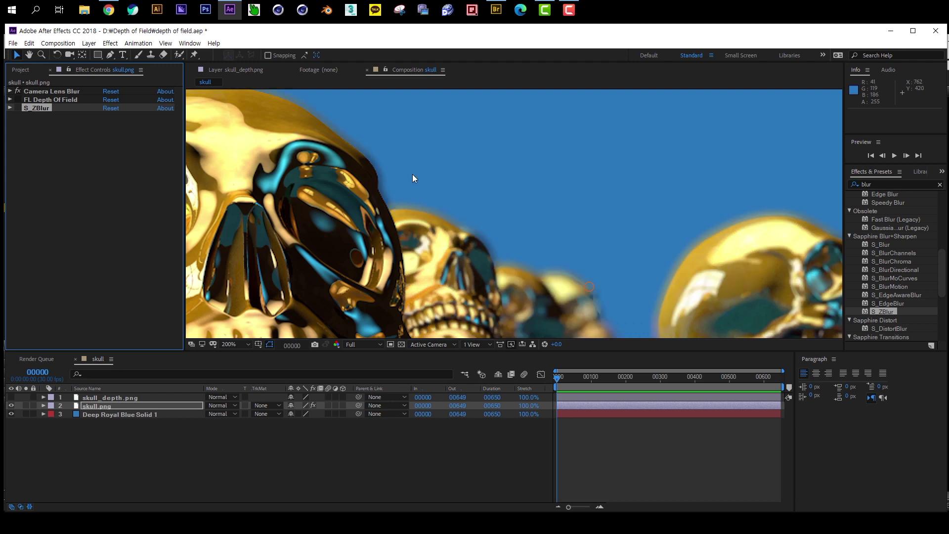
pyautogui.scroll(2, 405, 198)
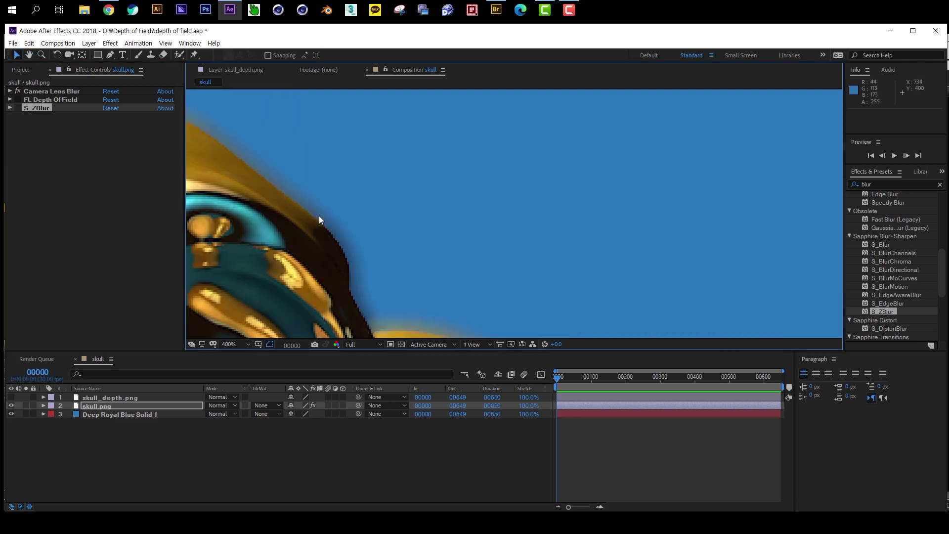
pyautogui.scroll(-2, 502, 166)
pyautogui.scroll(2, 534, 254)
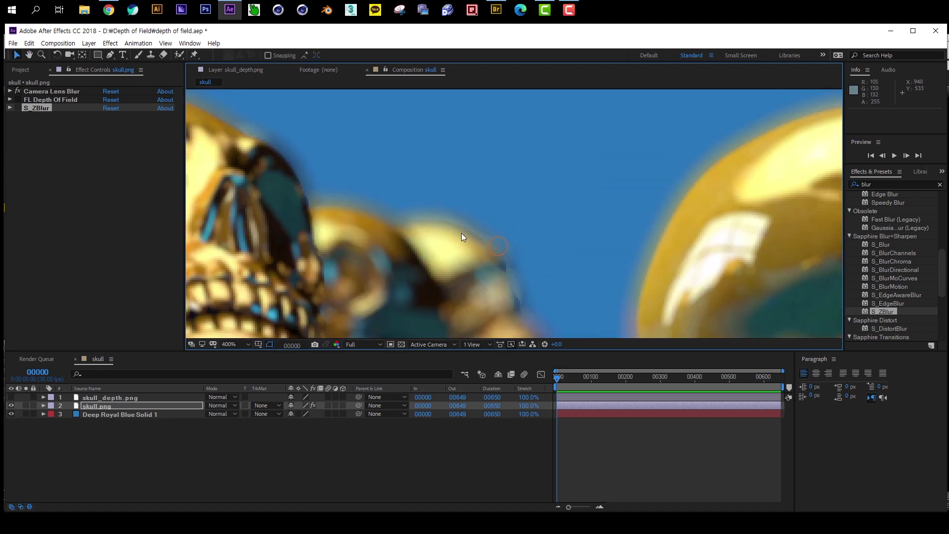
pyautogui.click(87, 139)
pyautogui.click(18, 91)
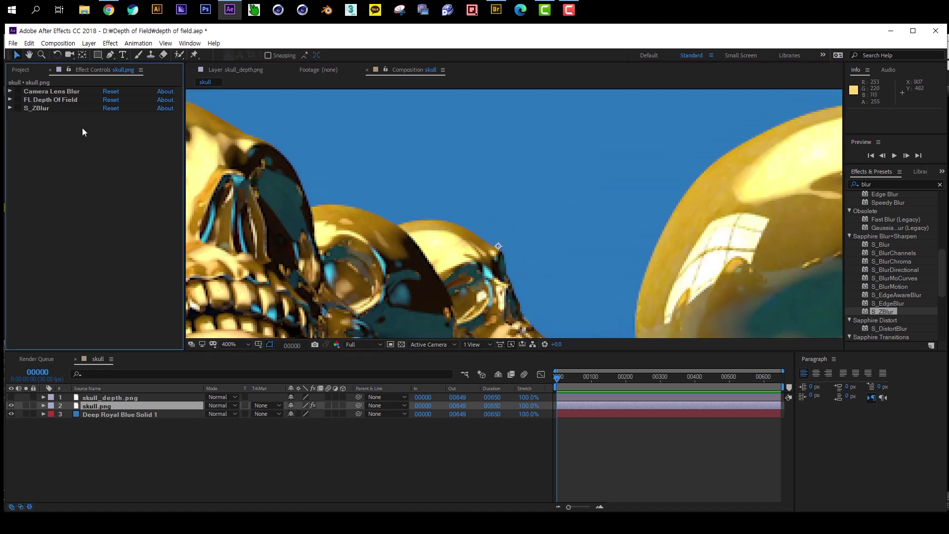
# Turn FL Depth Of Field on and off to compare the rear skulls with and without its blur.
pyautogui.click(52, 108)
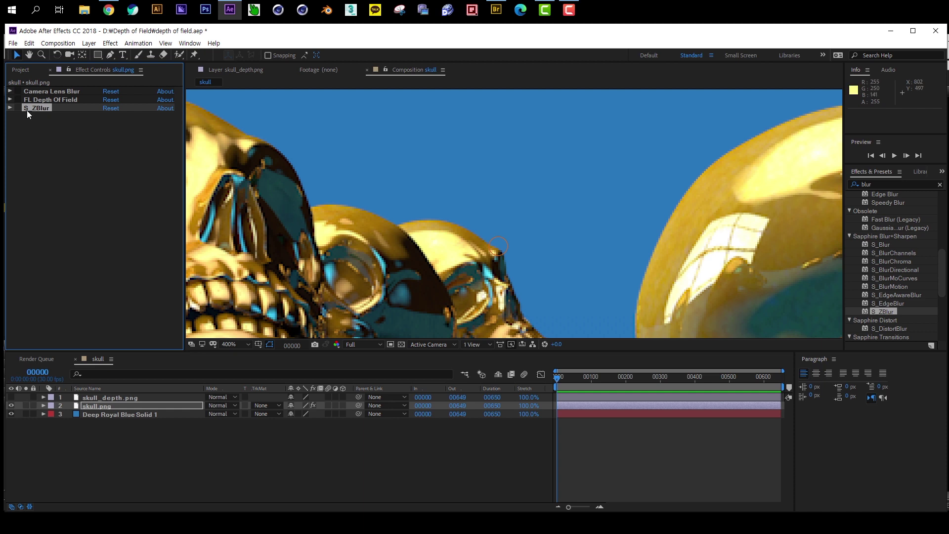
pyautogui.click(42, 100)
pyautogui.click(17, 99)
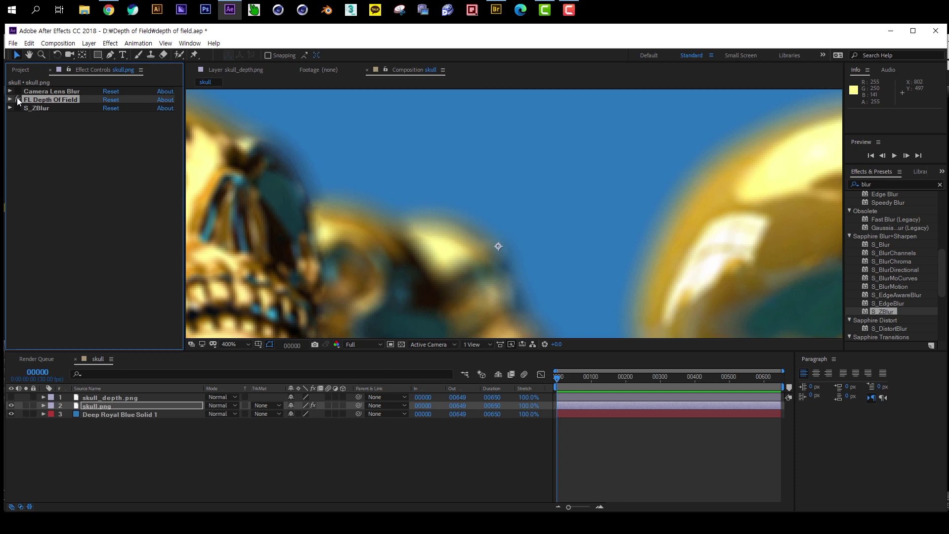
pyautogui.click(17, 99)
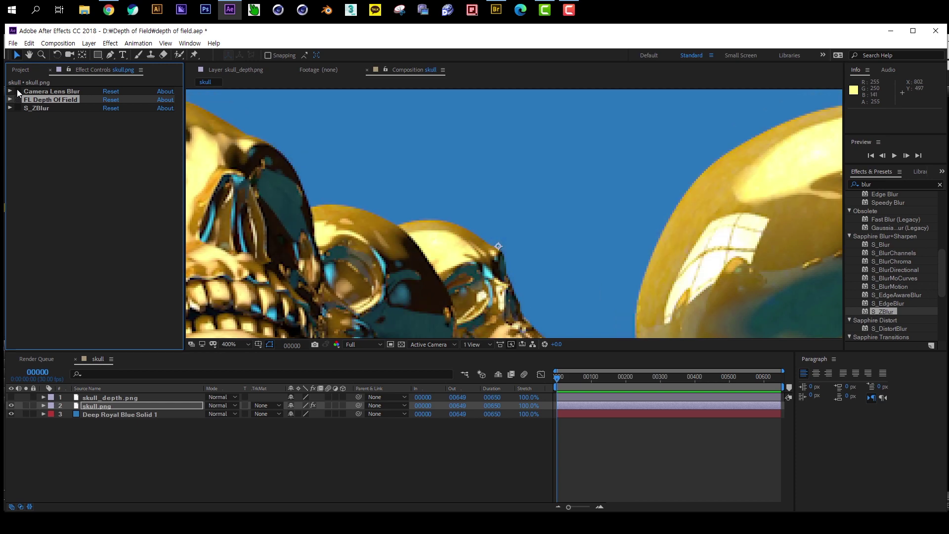
# Compare the skulls at 200% zoom with Camera Lens Blur on and off, and save the project with the effect disabled.
pyautogui.click(17, 91)
pyautogui.click(49, 90)
pyautogui.scroll(-2, 375, 267)
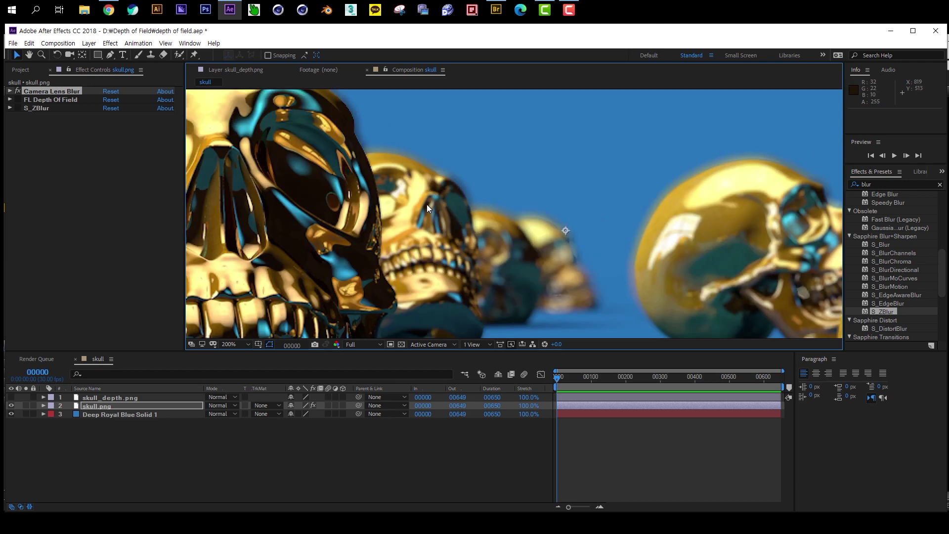
pyautogui.moveTo(437, 143); pyautogui.dragTo(434, 185)
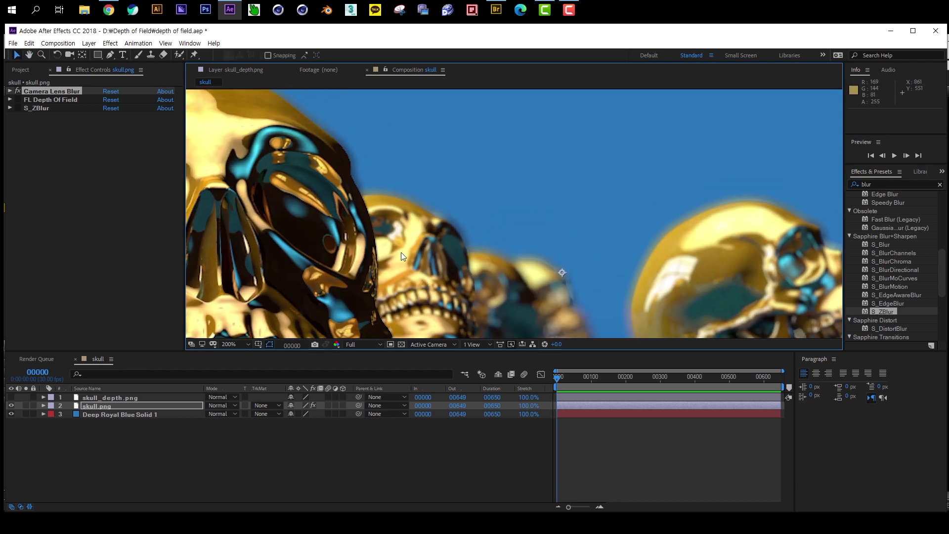
pyautogui.click(17, 91)
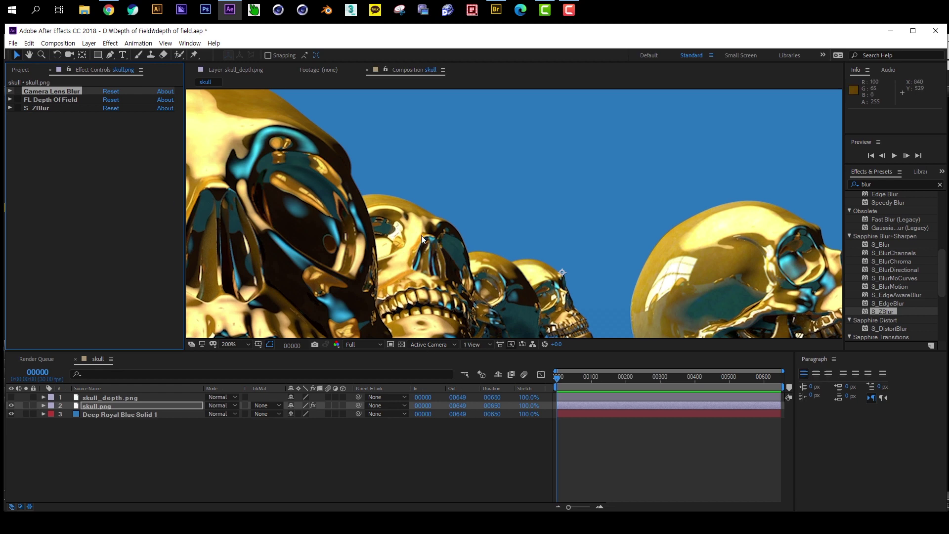
pyautogui.hotkey('ctrl', 's')
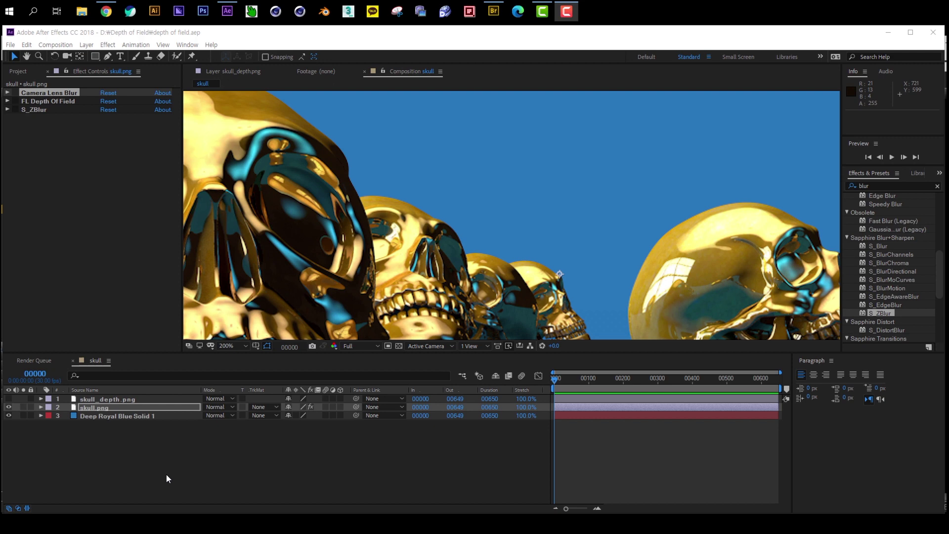
# Duplicate the skull_depth.png and skull.png layers and reorder the copies so each depth map sits directly above its own skull.png.
pyautogui.click(158, 462)
pyautogui.click(123, 399)
pyautogui.keyDown('shift'); pyautogui.click(120, 408); pyautogui.keyUp('shift')
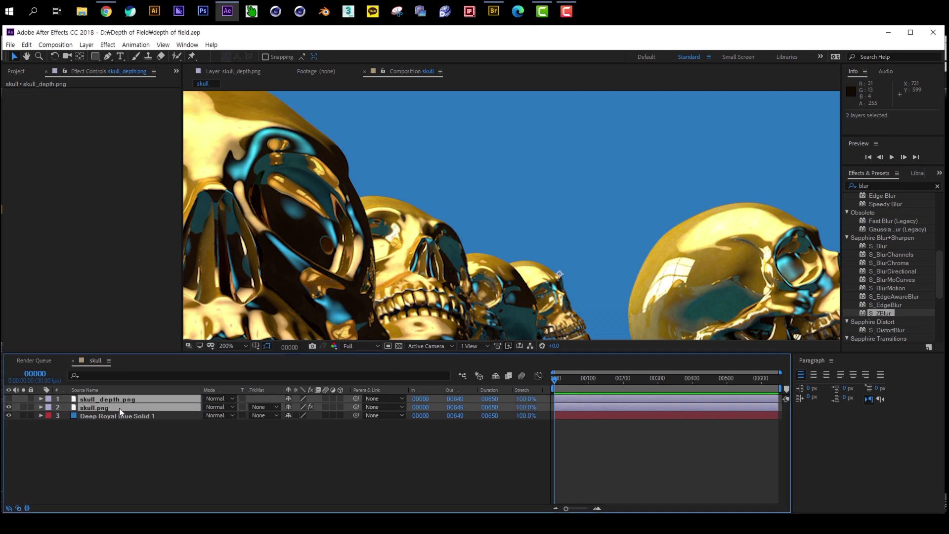
pyautogui.hotkey('ctrl', 'd')
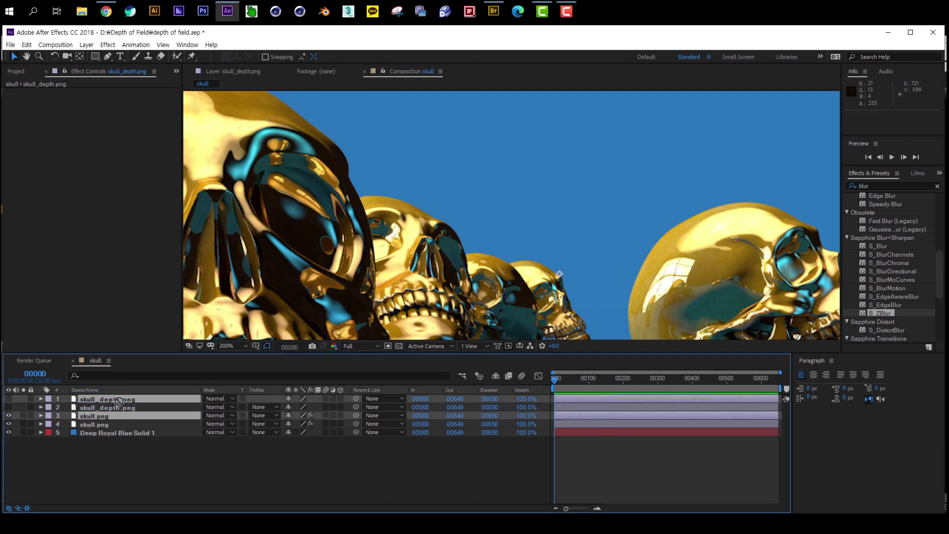
pyautogui.click(117, 407)
pyautogui.hotkey('ctrl', '[')
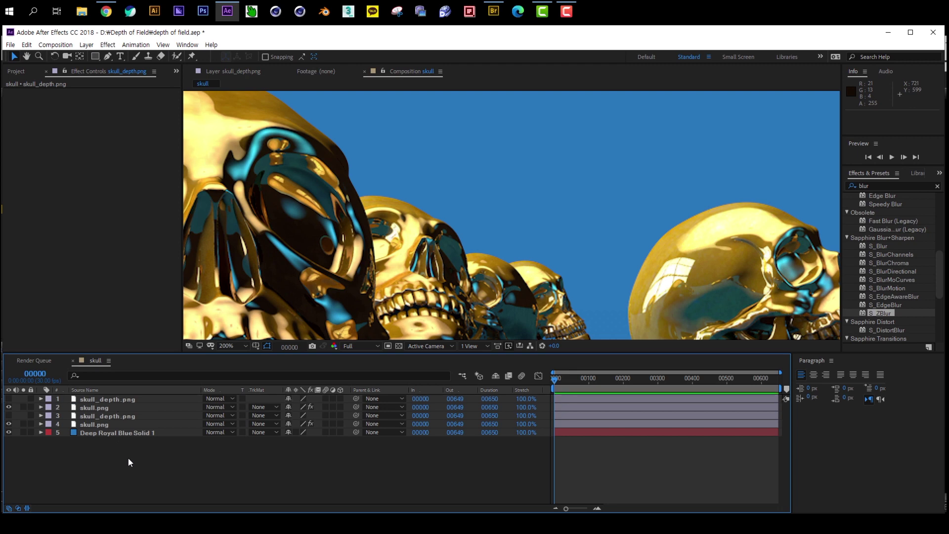
pyautogui.click(108, 423)
pyautogui.click(132, 460)
pyautogui.click(135, 433)
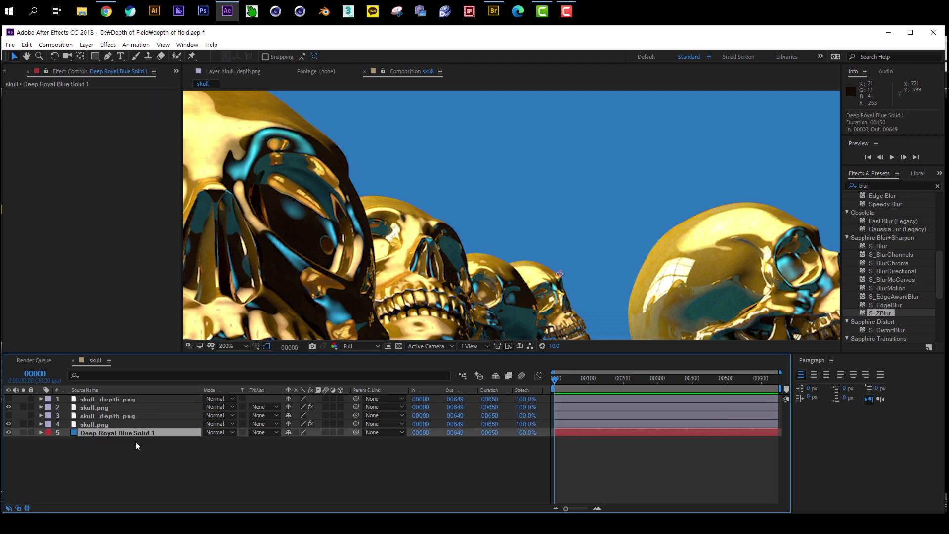
# Move the skull_depth.png and skull.png pair in layers 1 and 2 down in the composition.
pyautogui.click(119, 407)
pyautogui.keyDown('shift'); pyautogui.click(129, 398); pyautogui.keyUp('shift')
pyautogui.scroll(-2, 473, 275)
pyautogui.moveTo(497, 273); pyautogui.dragTo(505, 295)
# Move the skull_depth.png and skull.png pair in layers 3 and 4 up to position 960, 272.
pyautogui.click(101, 417)
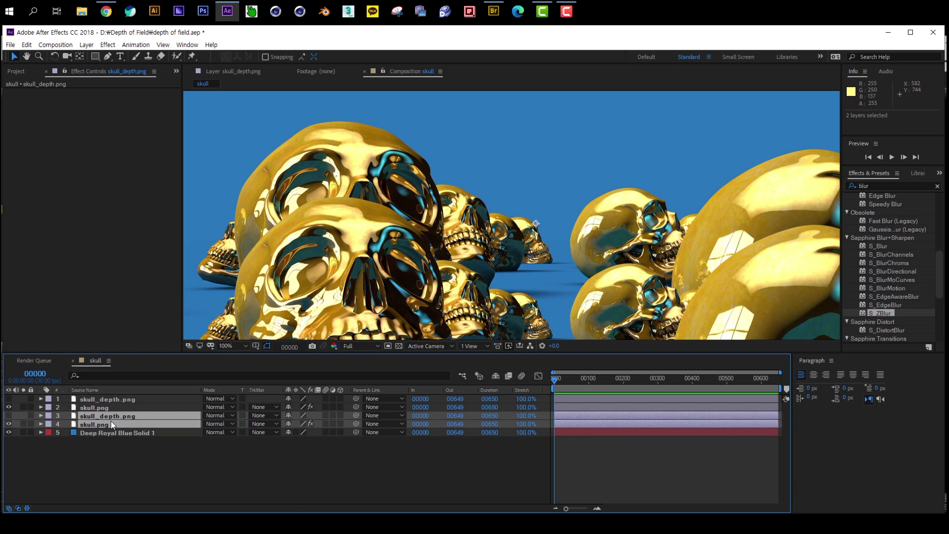
pyautogui.keyDown('shift'); pyautogui.click(109, 423); pyautogui.keyUp('shift')
pyautogui.moveTo(427, 215); pyautogui.dragTo(423, 248)
pyautogui.moveTo(497, 242); pyautogui.dragTo(497, 118)
pyautogui.scroll(-1, 520, 209)
pyautogui.moveTo(475, 227); pyautogui.dragTo(461, 185)
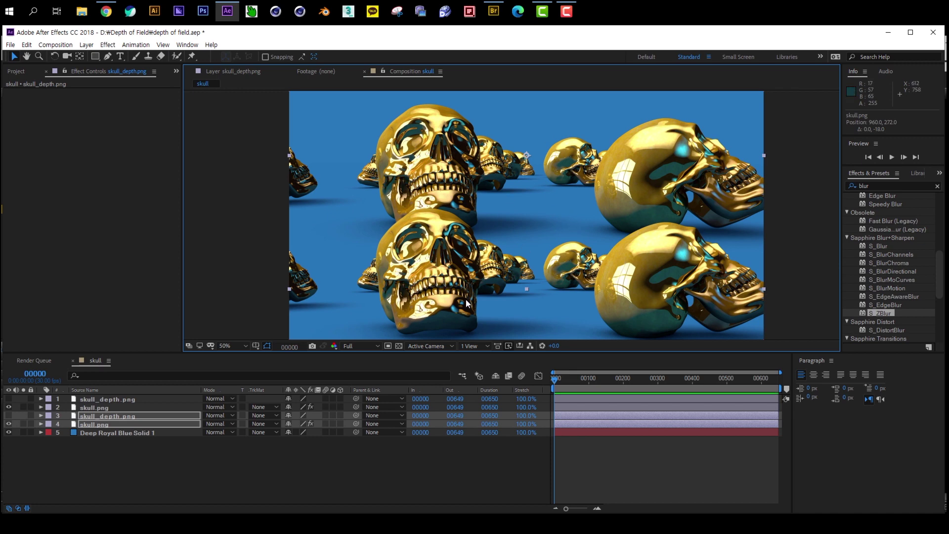
# Move the layer 1 and 2 pair farther down to widen the gap between the two skull images.
pyautogui.click(140, 408)
pyautogui.keyDown('shift'); pyautogui.click(142, 399); pyautogui.keyUp('shift')
pyautogui.moveTo(446, 273); pyautogui.dragTo(469, 281)
pyautogui.press('space')
pyautogui.moveTo(461, 281); pyautogui.dragTo(456, 275)
# Place the lower image's layer pair beneath the other pair in the stack, and move the upper image's pair to position 960, 244.
pyautogui.click(103, 408)
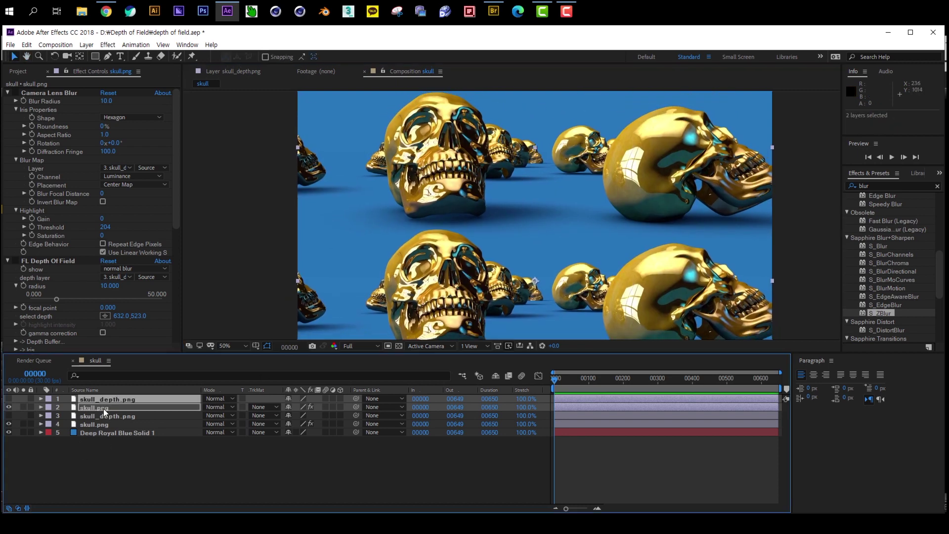
pyautogui.click(105, 417)
pyautogui.click(103, 409)
pyautogui.keyDown('shift'); pyautogui.click(111, 401); pyautogui.keyUp('shift')
pyautogui.moveTo(110, 406); pyautogui.dragTo(113, 425)
pyautogui.click(107, 402)
pyautogui.keyDown('shift'); pyautogui.click(112, 407); pyautogui.keyUp('shift')
pyautogui.moveTo(458, 252)
pyautogui.mouseDown()
pyautogui.moveTo(446, 288)
pyautogui.moveTo(458, 268)
pyautogui.mouseUp()
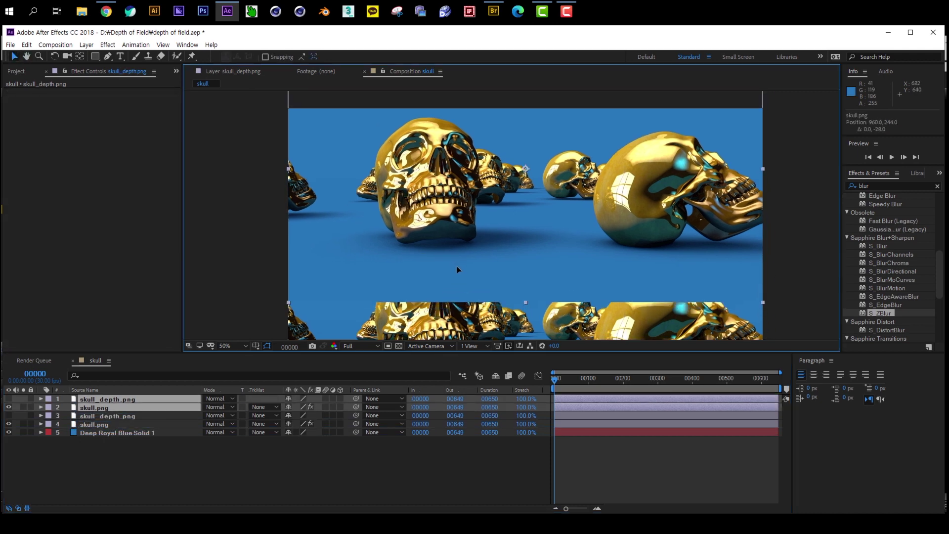
# Mask the upper skull.png layer with a full-width rectangle spanning from about 264 to 904 px vertically.
pyautogui.click(128, 475)
pyautogui.click(114, 406)
pyautogui.click(95, 57)
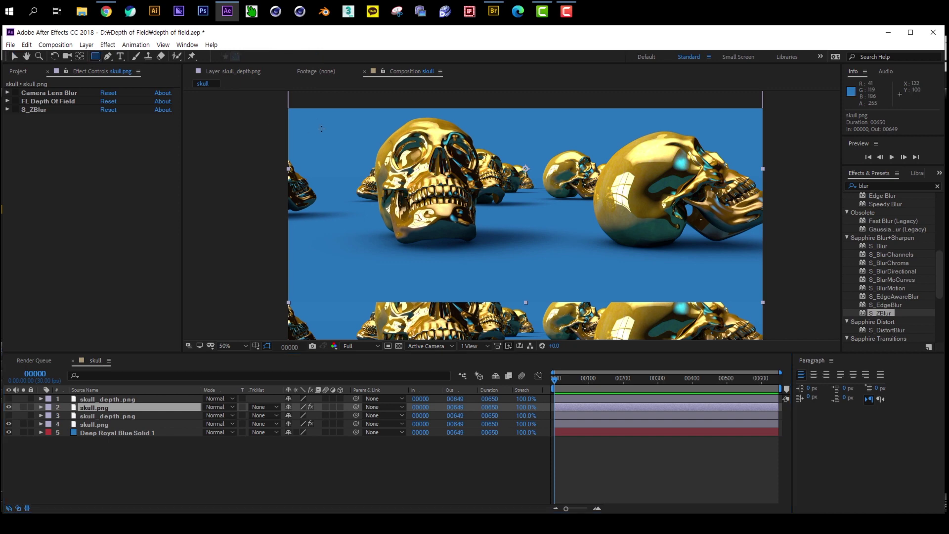
pyautogui.moveTo(261, 100); pyautogui.dragTo(784, 258)
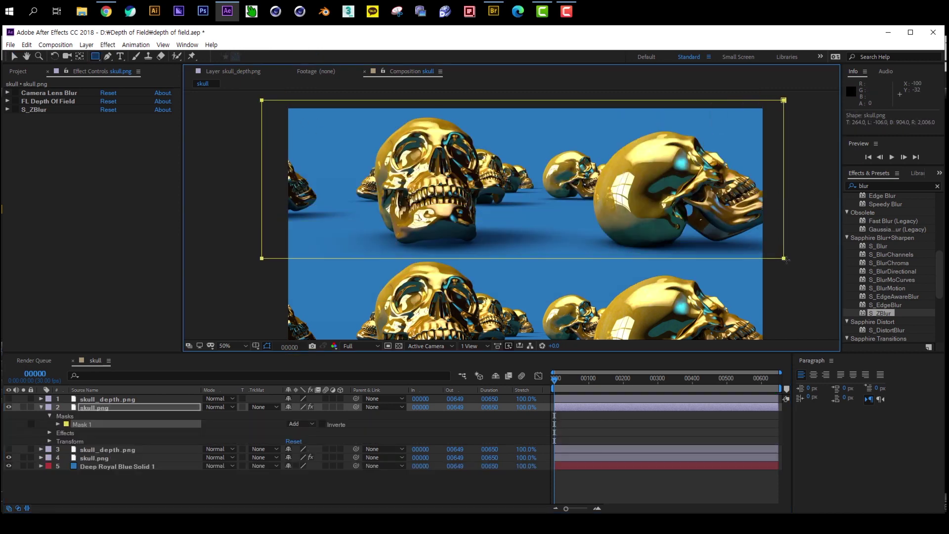
pyautogui.press('v')
pyautogui.click(235, 227)
# Change the label colour of the skull_depth.png and skull.png pair in layers 3 and 4 to purple.
pyautogui.moveTo(298, 250)
pyautogui.mouseDown()
pyautogui.moveTo(313, 200)
pyautogui.moveTo(315, 245)
pyautogui.mouseUp()
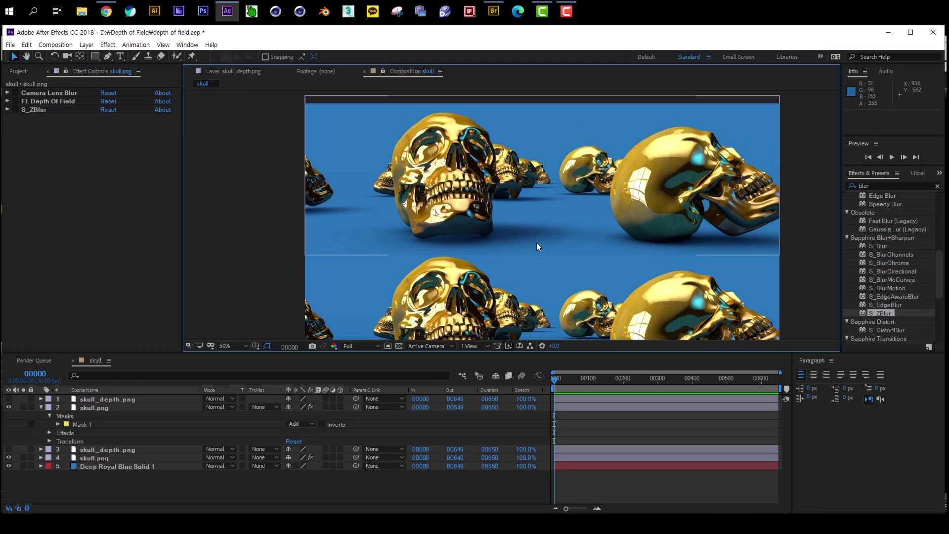
pyautogui.scroll(1, 536, 242)
pyautogui.moveTo(424, 223); pyautogui.dragTo(515, 181)
pyautogui.scroll(-1, 485, 203)
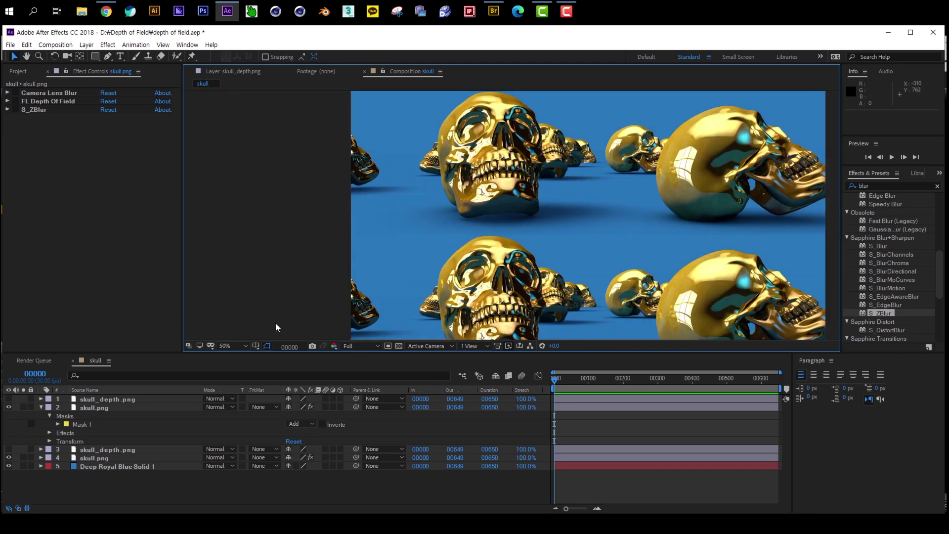
pyautogui.click(105, 449)
pyautogui.click(107, 457)
pyautogui.keyDown('shift'); pyautogui.click(105, 451); pyautogui.keyUp('shift')
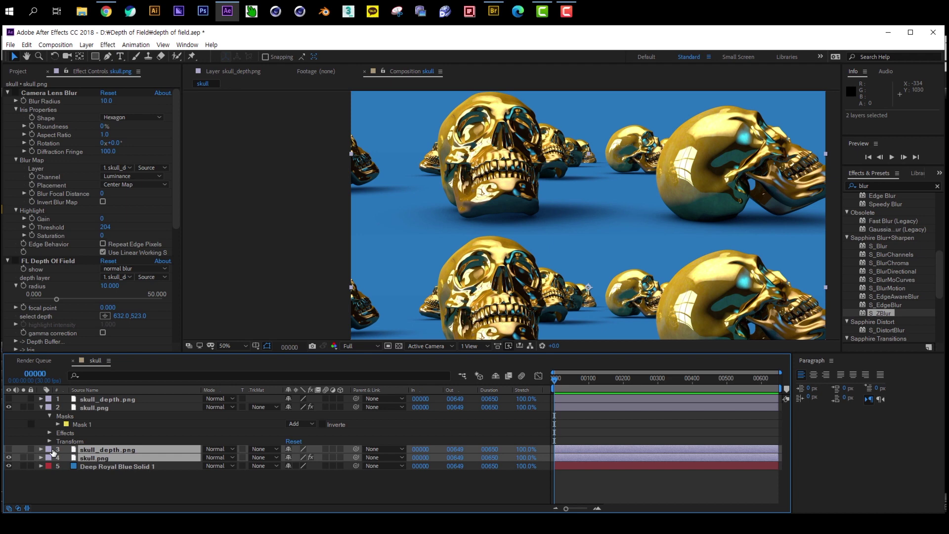
pyautogui.click(53, 449)
pyautogui.click(94, 391)
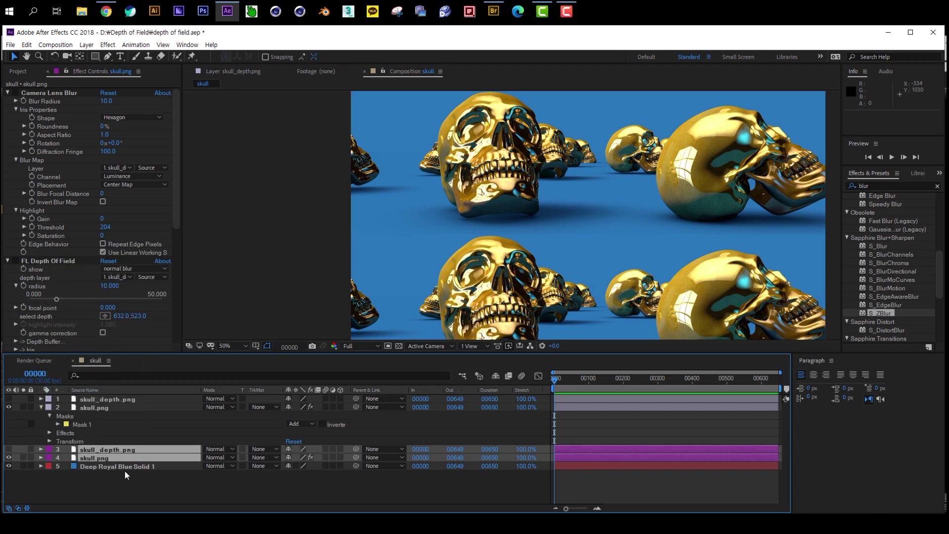
# Enable Camera Lens Blur on the skull.png in layer 4 and collapse that effect's settings.
pyautogui.click(114, 457)
pyautogui.scroll(-5, 31, 246)
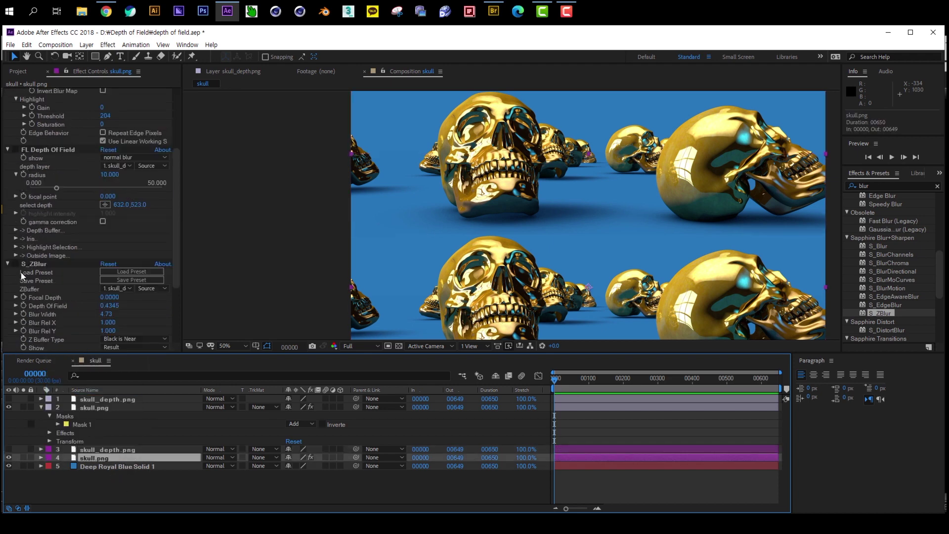
pyautogui.scroll(5, 19, 123)
pyautogui.click(8, 92)
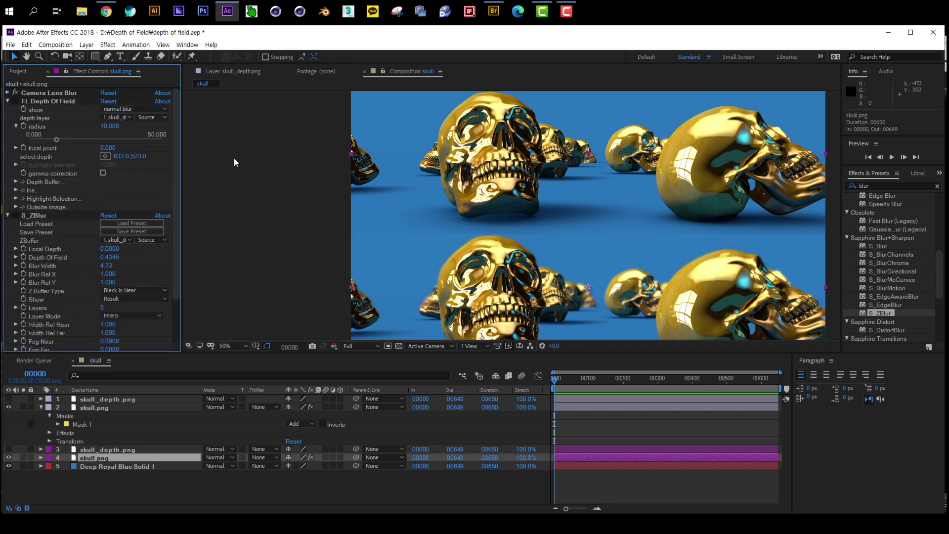
# Set FL Depth Of Field's select depth point on layer 4 to 604, 563, on the lower front skull's nose.
pyautogui.moveTo(249, 216); pyautogui.dragTo(204, 193)
pyautogui.click(105, 156)
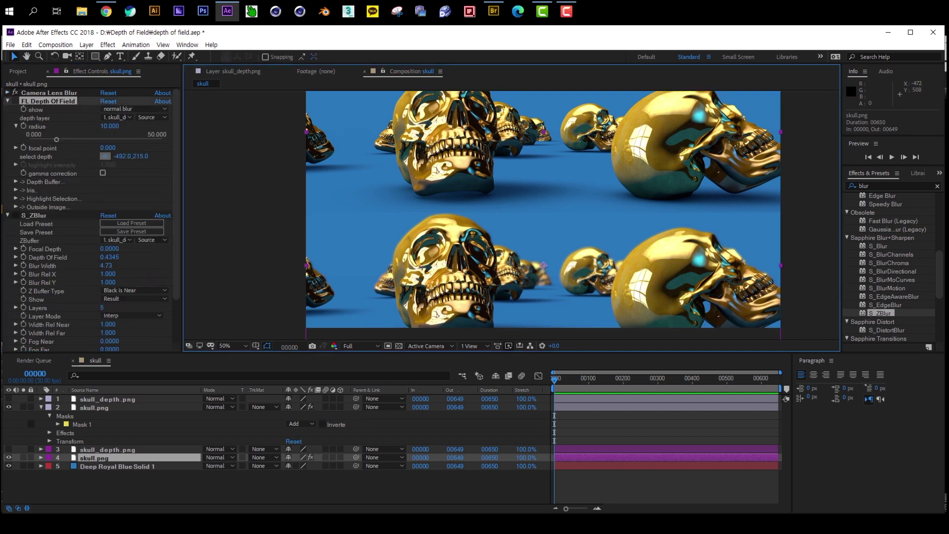
pyautogui.click(458, 271)
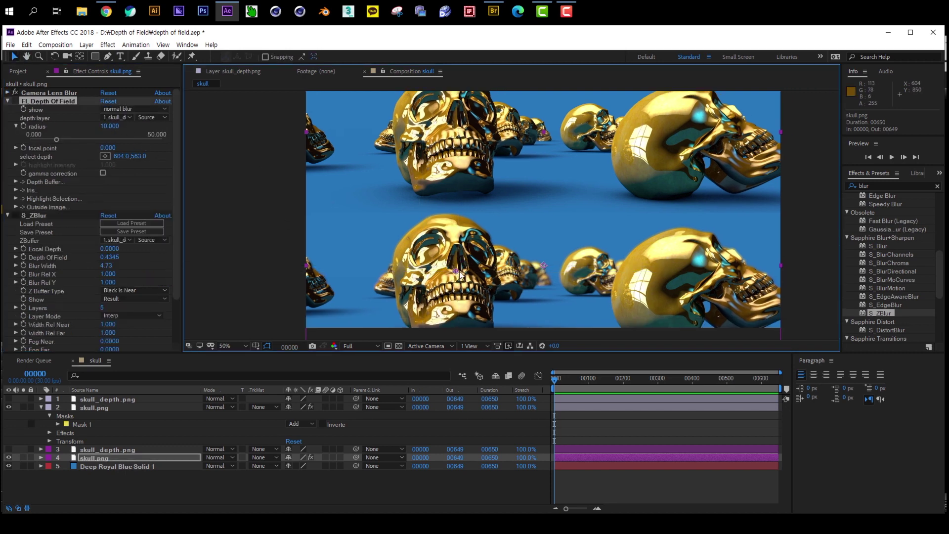
# Enlarge the composition view and set Camera Lens Blur's blur map layer on layer 4 to 3. skull_depth.png.
pyautogui.press('/')
pyautogui.scroll(4, 425, 266)
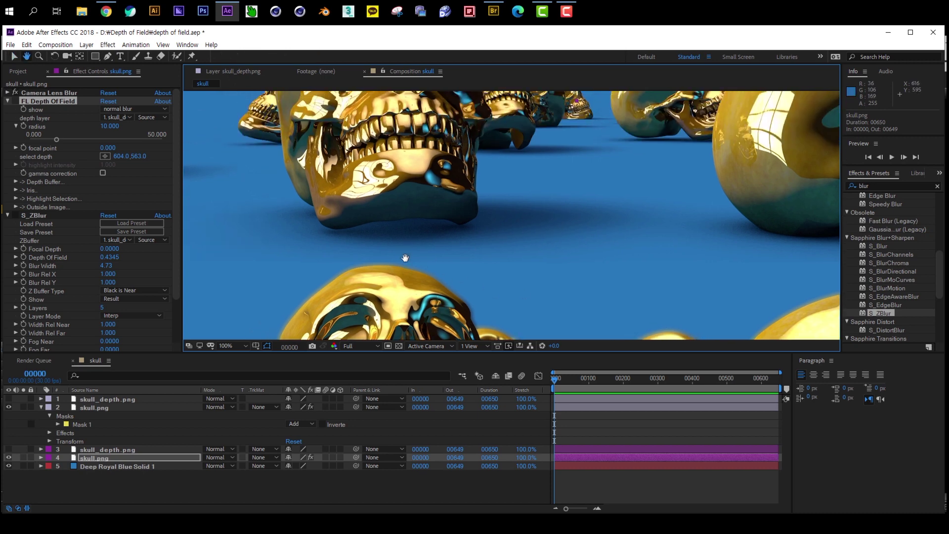
pyautogui.moveTo(380, 352); pyautogui.dragTo(379, 383)
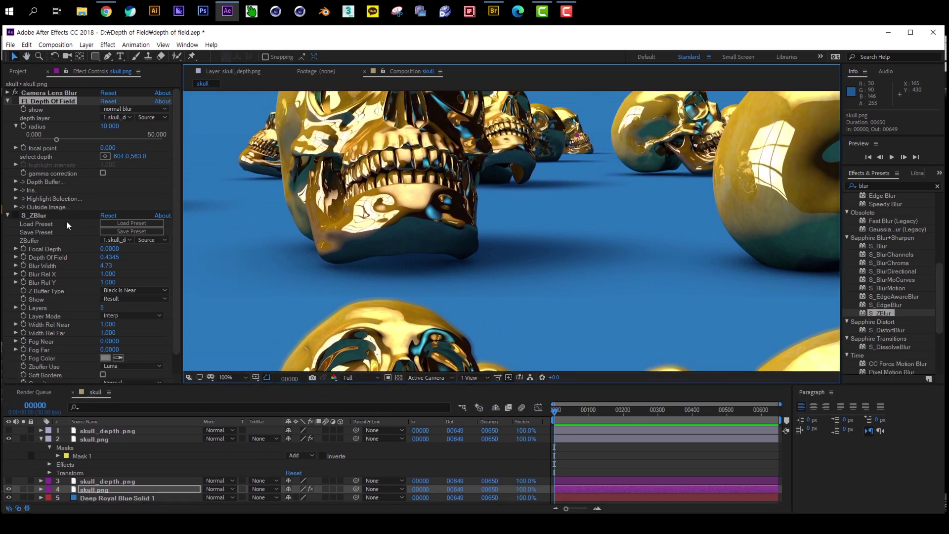
pyautogui.click(21, 94)
pyautogui.click(7, 93)
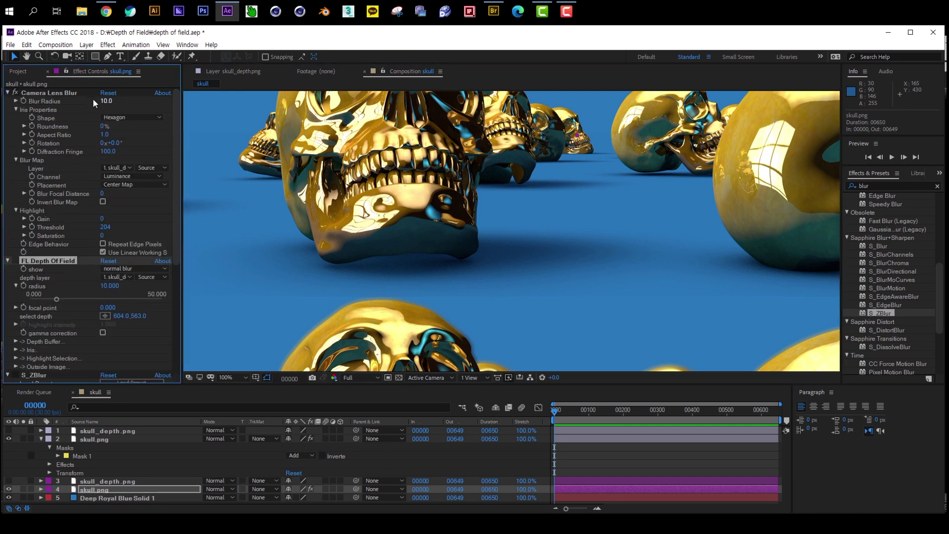
pyautogui.click(57, 94)
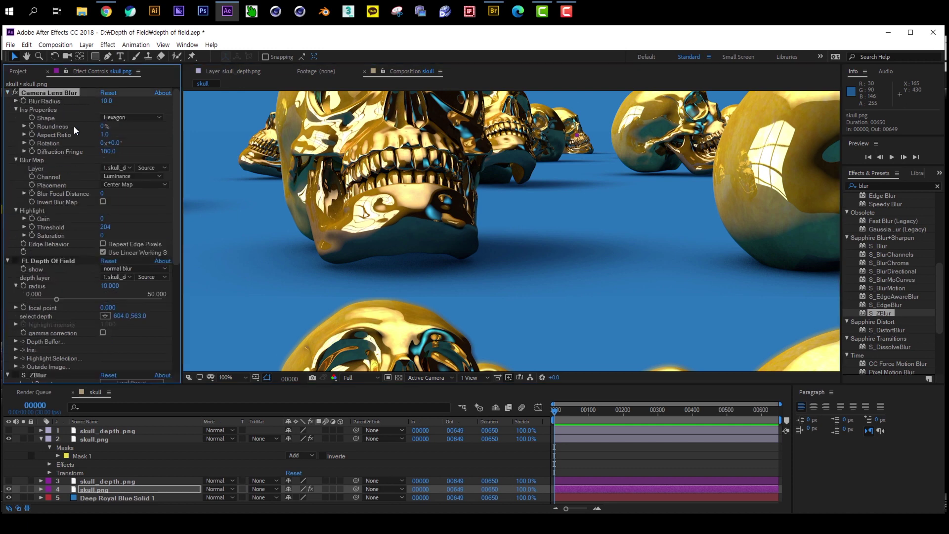
pyautogui.click(126, 170)
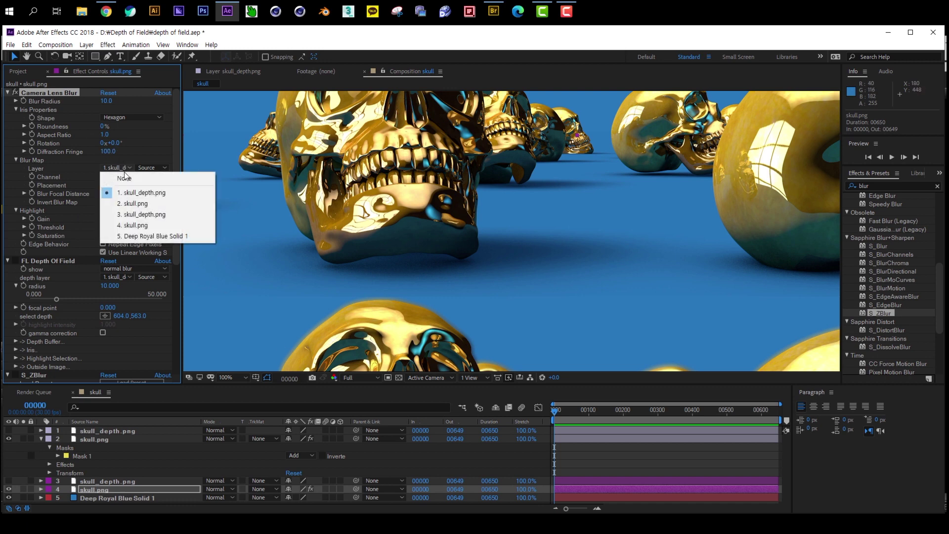
pyautogui.click(151, 217)
# Examine the blur around the lower skulls and check the skull.png and skull_depth.png pairing of both copies.
pyautogui.moveTo(405, 285); pyautogui.dragTo(341, 173)
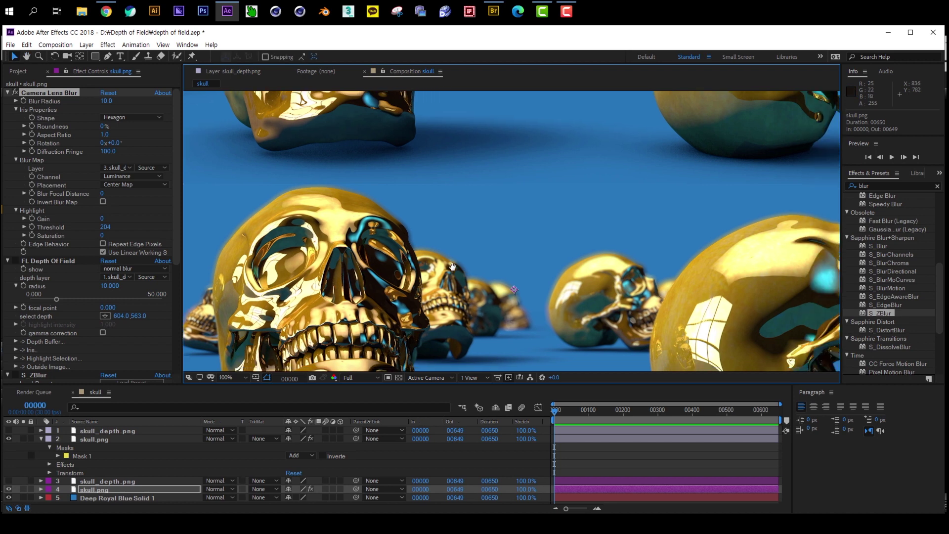
pyautogui.click(99, 482)
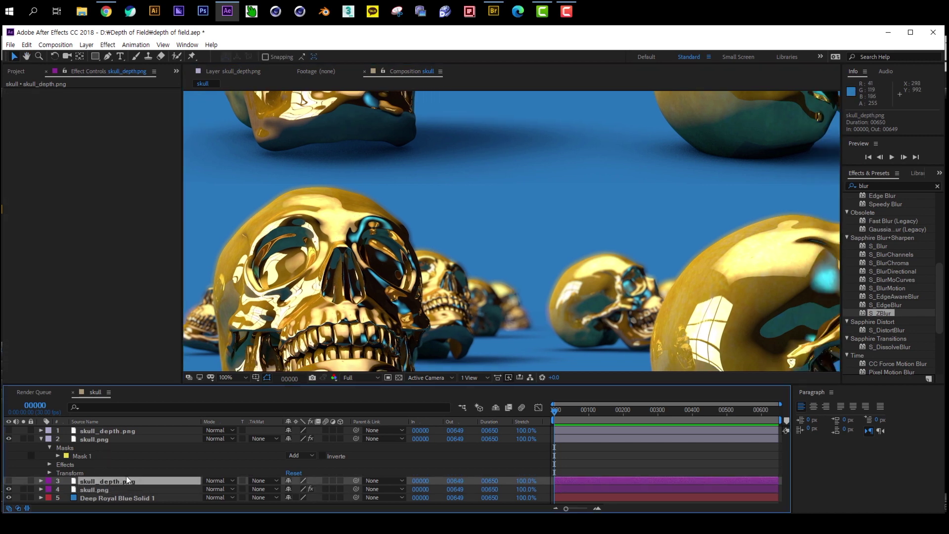
pyautogui.click(107, 489)
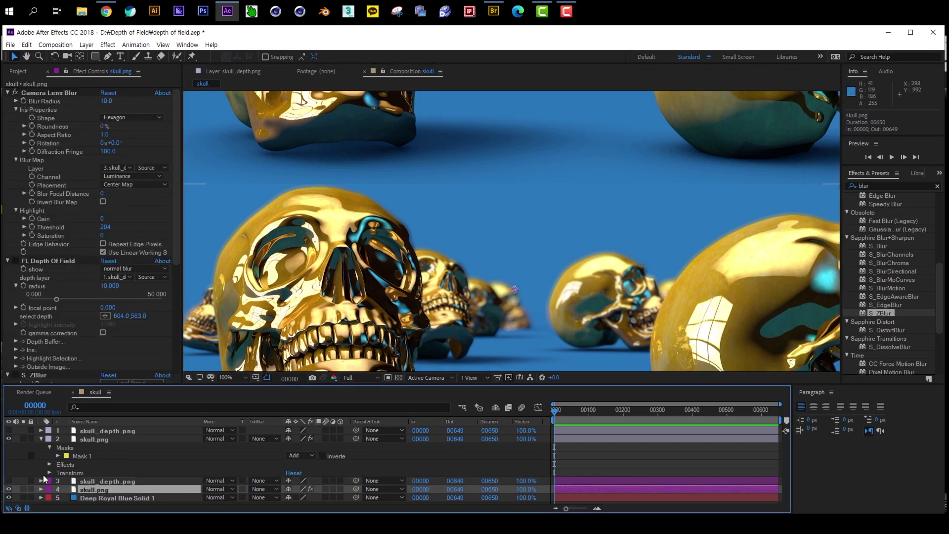
pyautogui.click(129, 169)
pyautogui.click(126, 440)
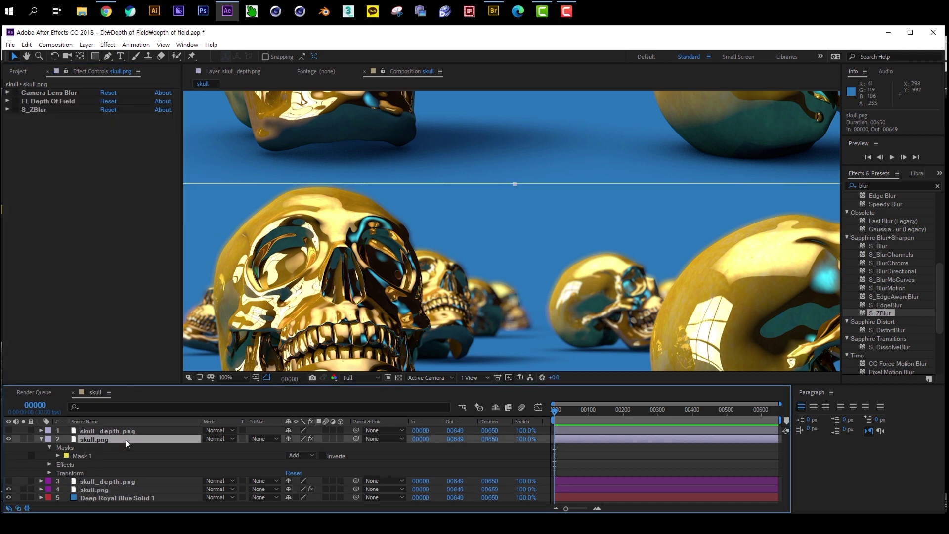
pyautogui.click(128, 431)
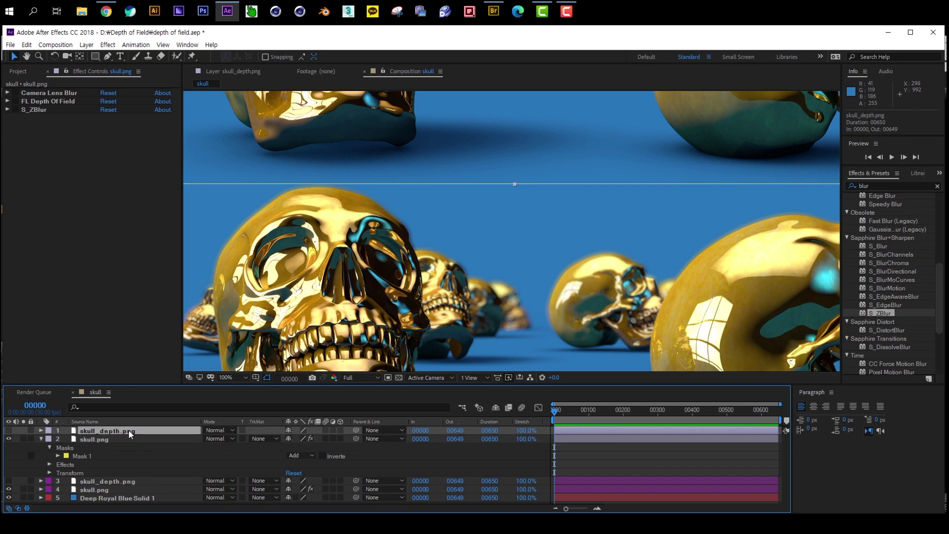
pyautogui.moveTo(389, 223); pyautogui.dragTo(354, 257)
pyautogui.moveTo(447, 216); pyautogui.dragTo(470, 229)
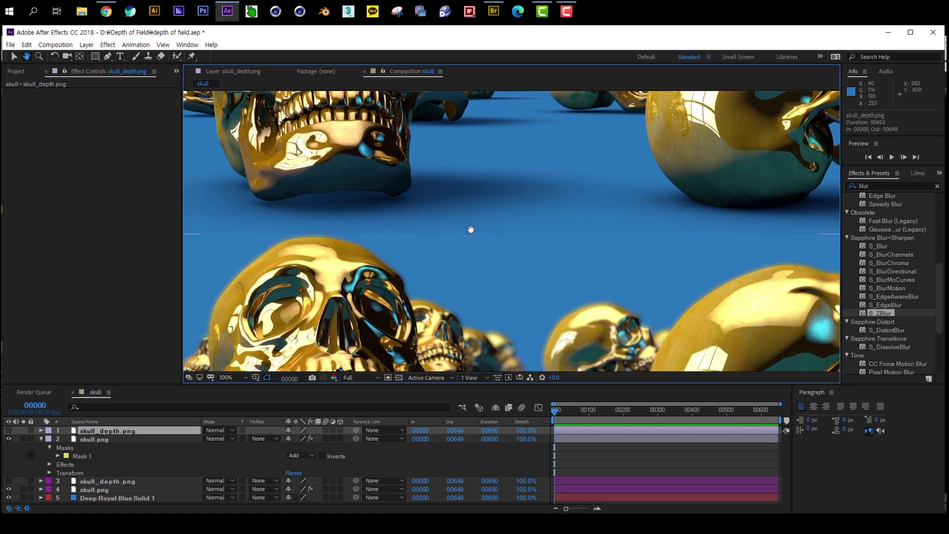
# Enable Camera Lens Blur on the upper skull.png in layer 2 with 1. skull_depth.png as its blur map layer.
pyautogui.click(112, 439)
pyautogui.click(8, 93)
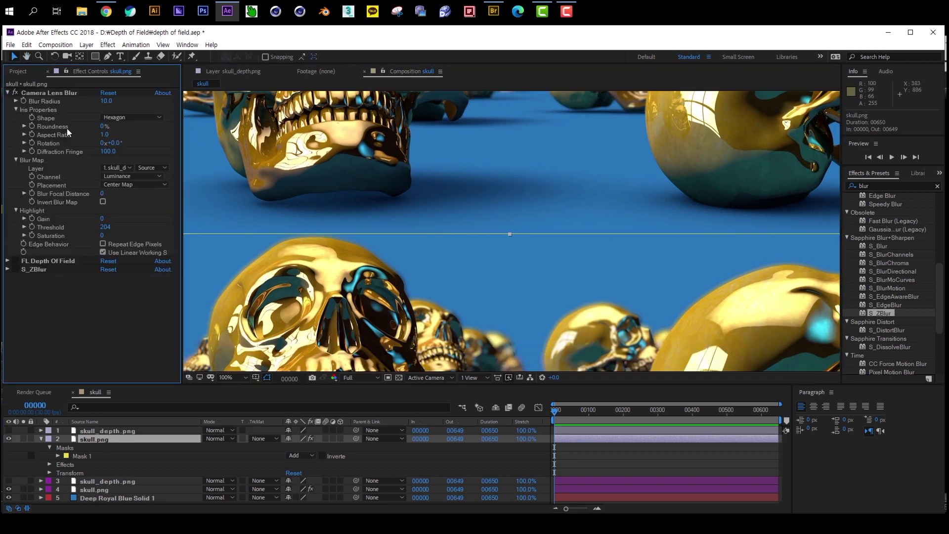
pyautogui.click(119, 168)
pyautogui.click(193, 194)
pyautogui.moveTo(487, 181); pyautogui.dragTo(452, 240)
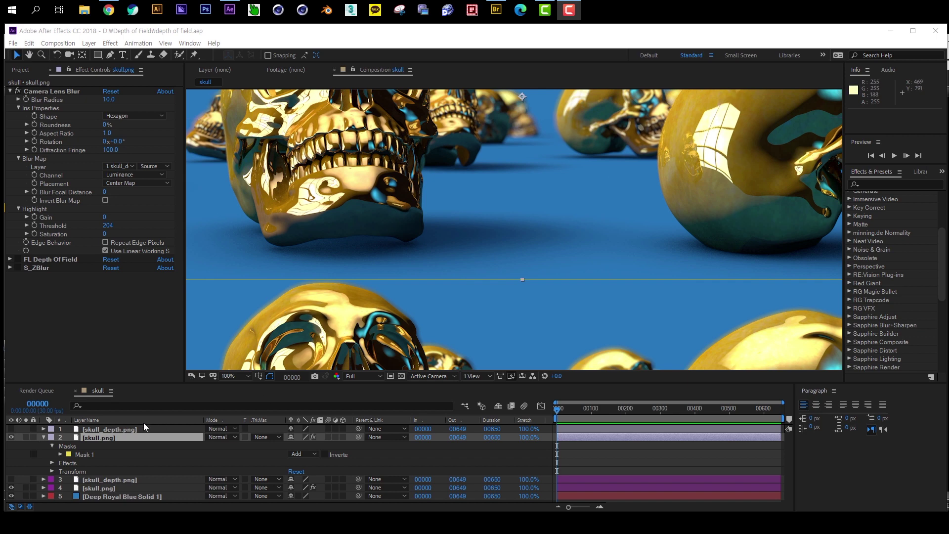
# Pre-compose the skull_depth.png in layer 1 as "skull_depth.png Comp", leaving all attributes in the skull composition.
pyautogui.click(135, 438)
pyautogui.click(156, 429)
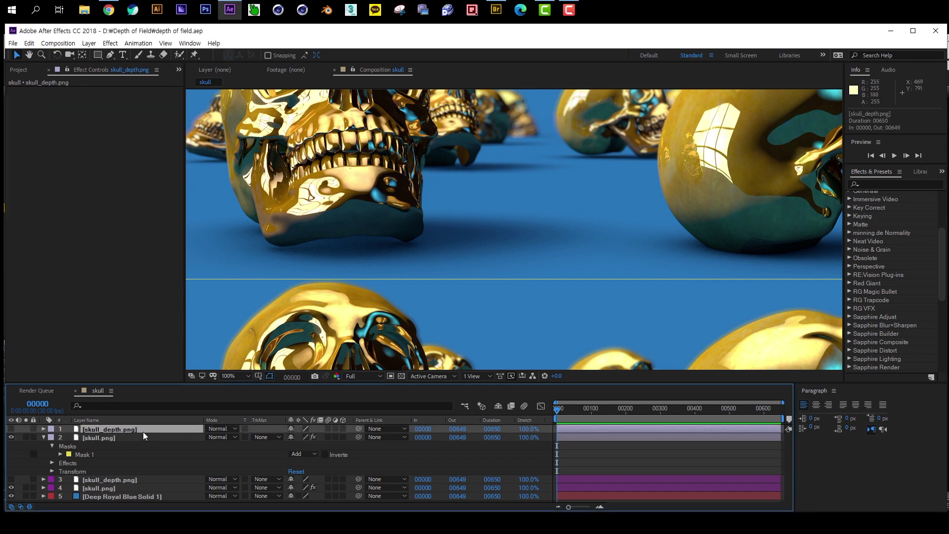
pyautogui.hotkey('ctrl', 'shift', 'c')
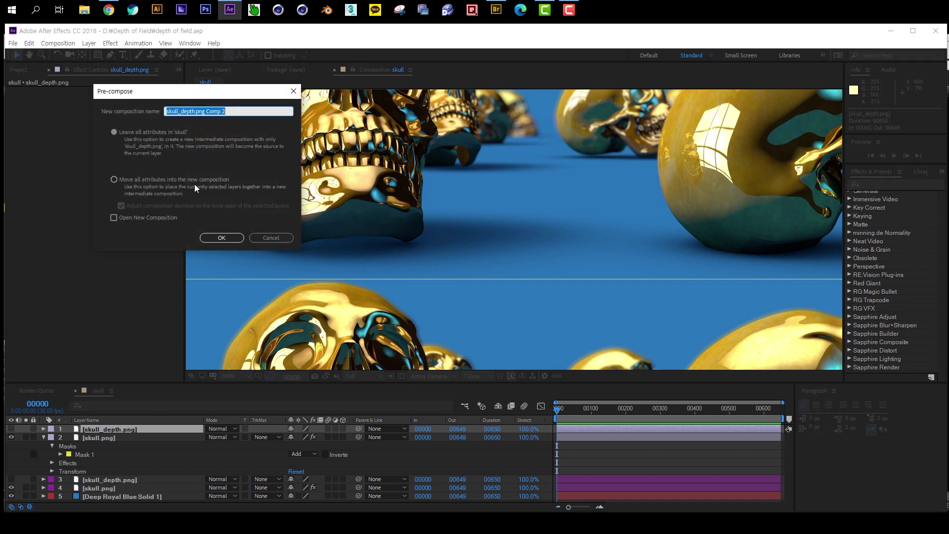
pyautogui.click(252, 111)
pyautogui.press('BackSpace')
pyautogui.press('BackSpace')
pyautogui.press('Return')
pyautogui.click(126, 429)
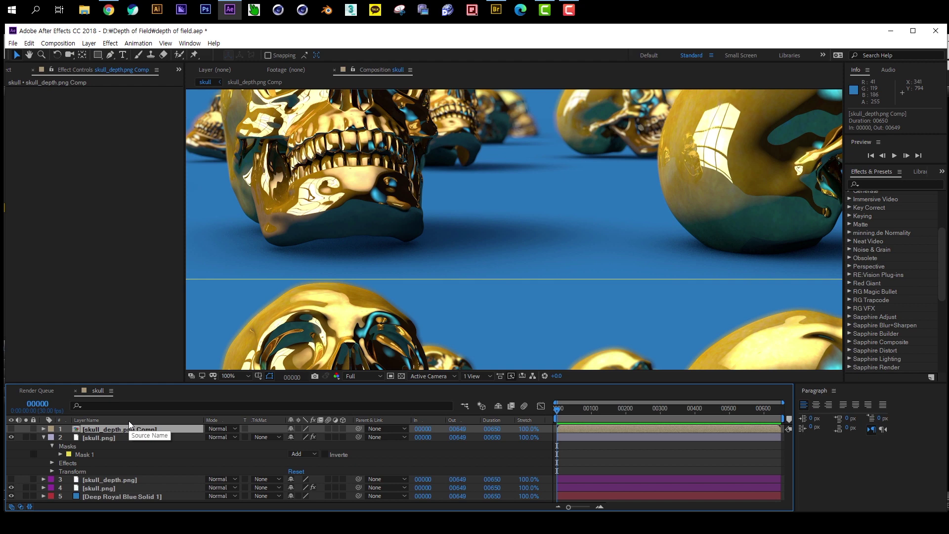
# Open skull_depth.png Comp and search the effects for "out" to locate FL Out Of Focus.
pyautogui.click(122, 438)
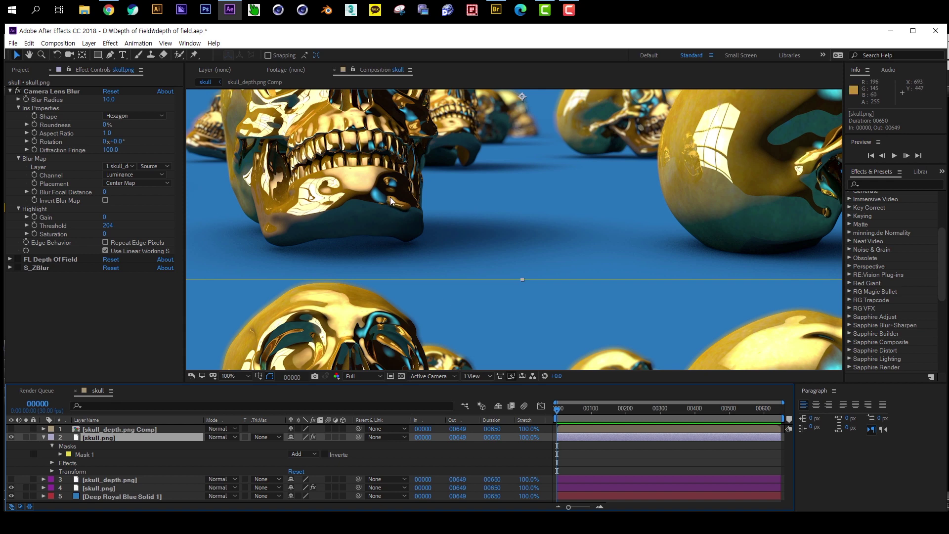
pyautogui.click(159, 431)
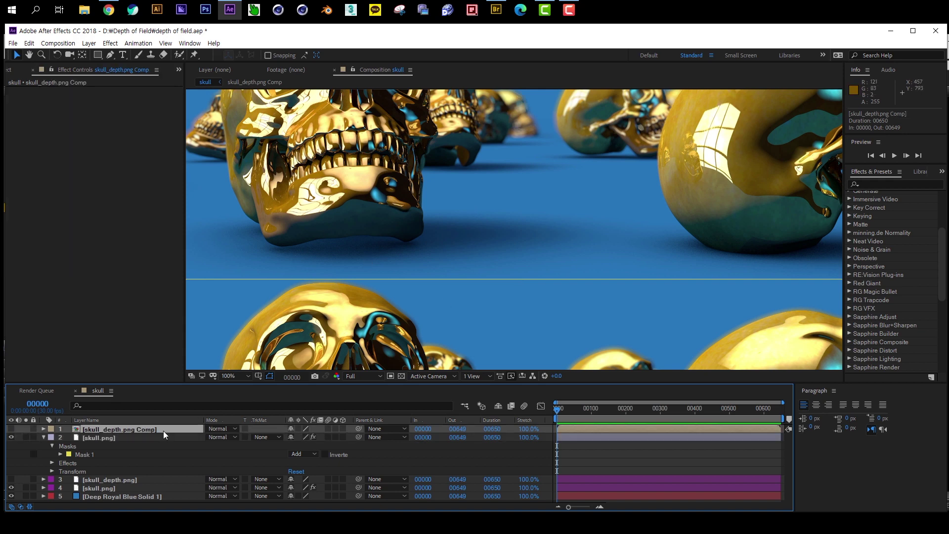
pyautogui.doubleClick(163, 432)
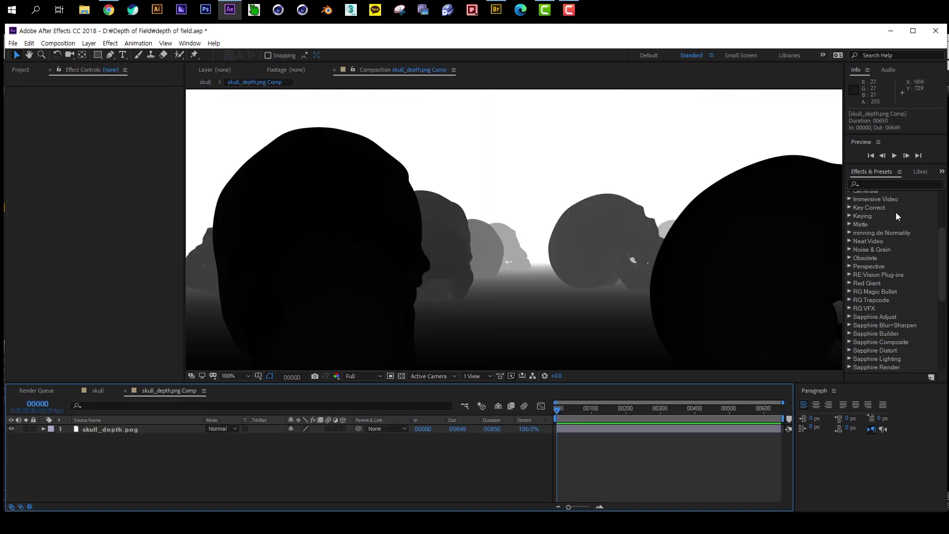
pyautogui.click(878, 183)
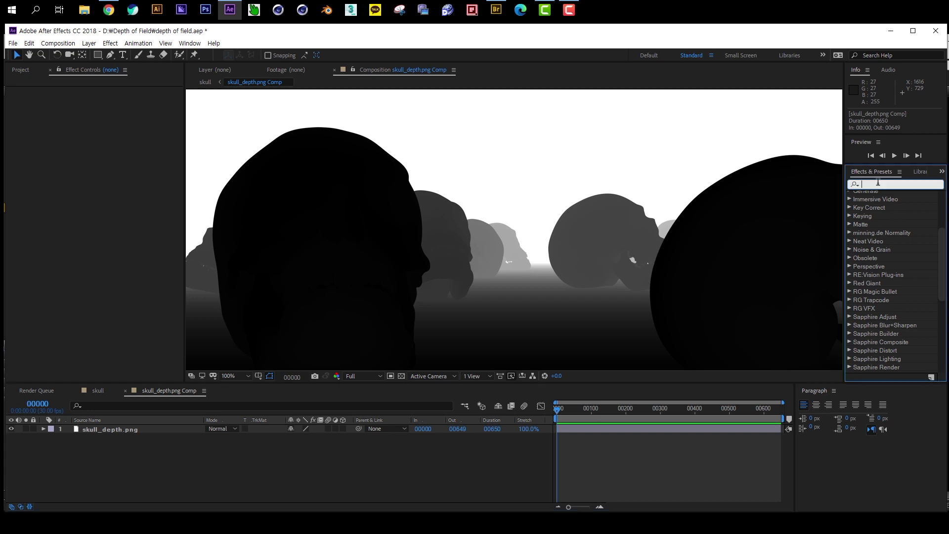
pyautogui.write('ou')
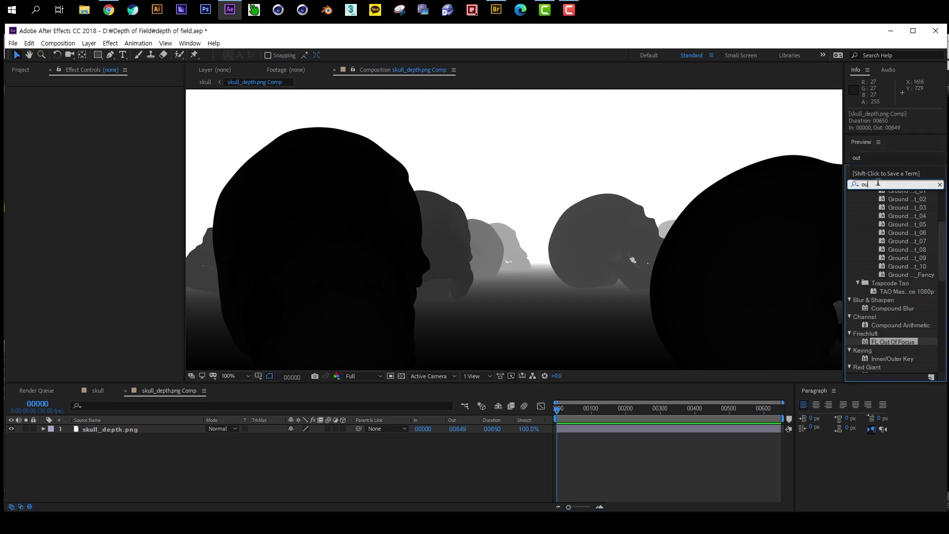
pyautogui.write('t')
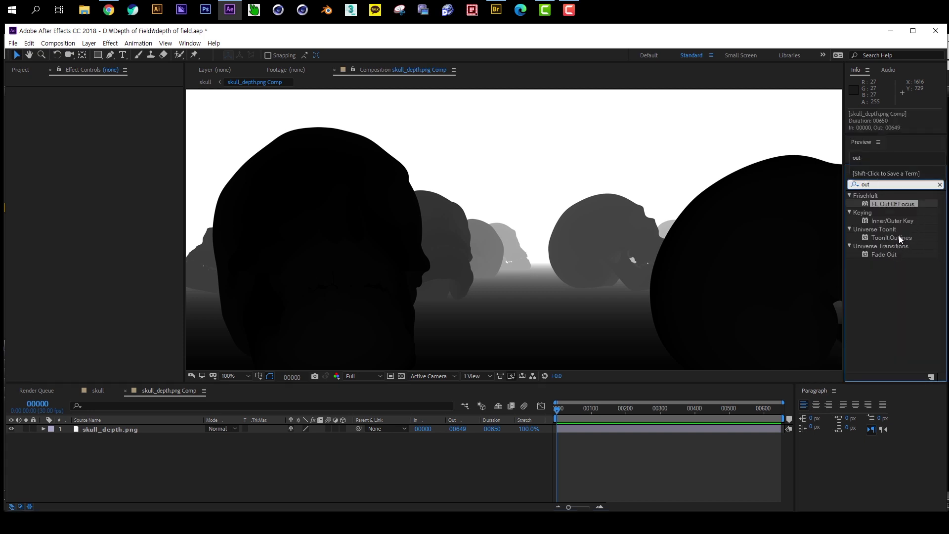
pyautogui.click(913, 204)
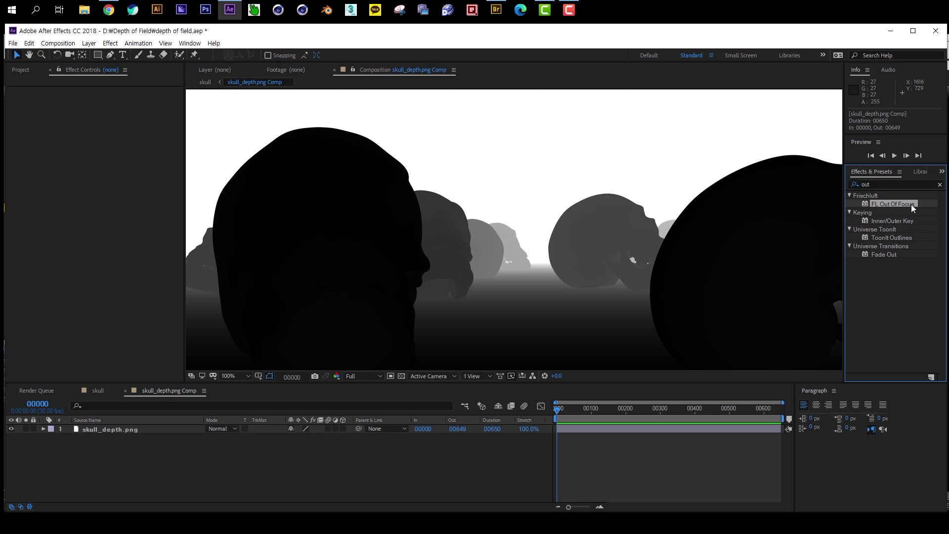
# Return to the skull composition with layer 2 selected, and switch to Chrome to view the frischluft search results for Lenscare.
pyautogui.click(109, 390)
pyautogui.click(102, 437)
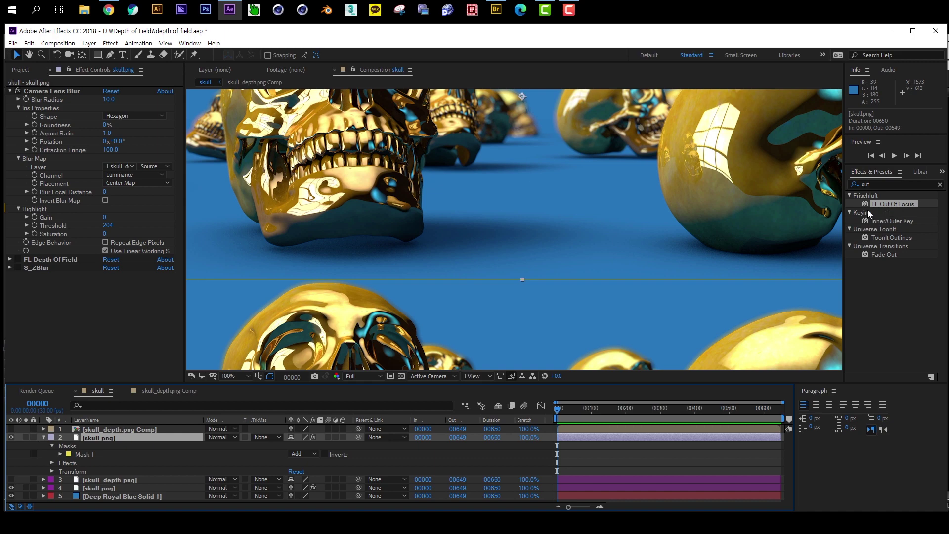
pyautogui.press('F10')
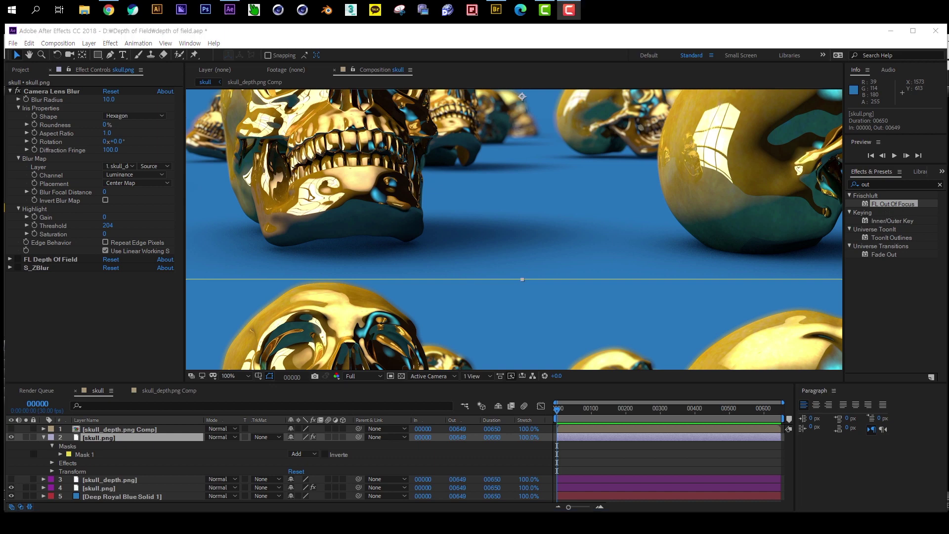
pyautogui.moveTo(948, 52); pyautogui.dragTo(622, 73)
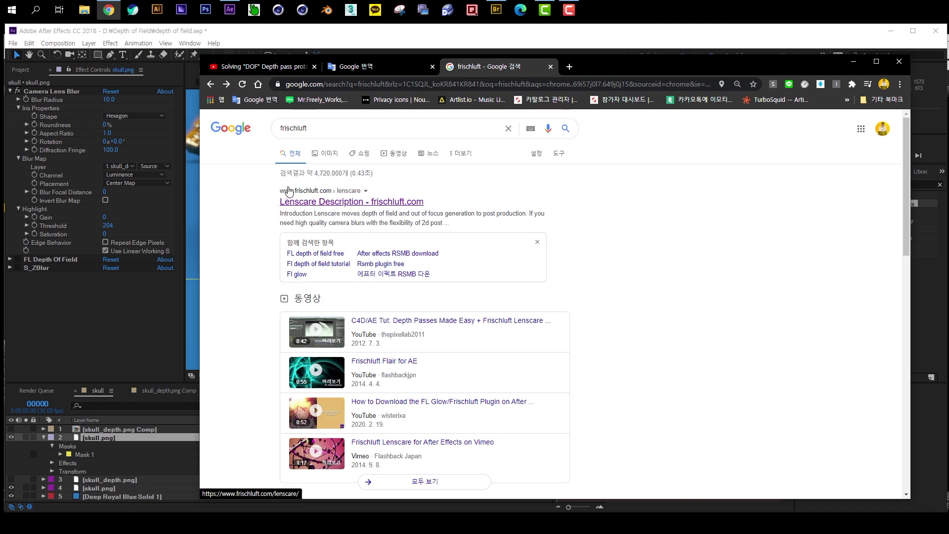
pyautogui.moveTo(329, 128); pyautogui.dragTo(234, 132)
pyautogui.click(241, 200)
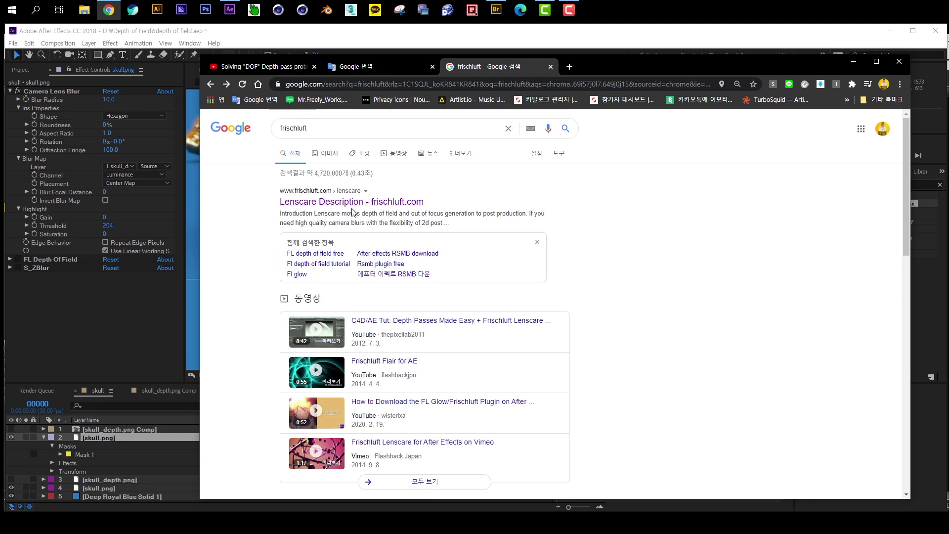
# Examine frischluft.com's Lenscare description page and its plugin download list, and return to After Effects.
pyautogui.click(406, 204)
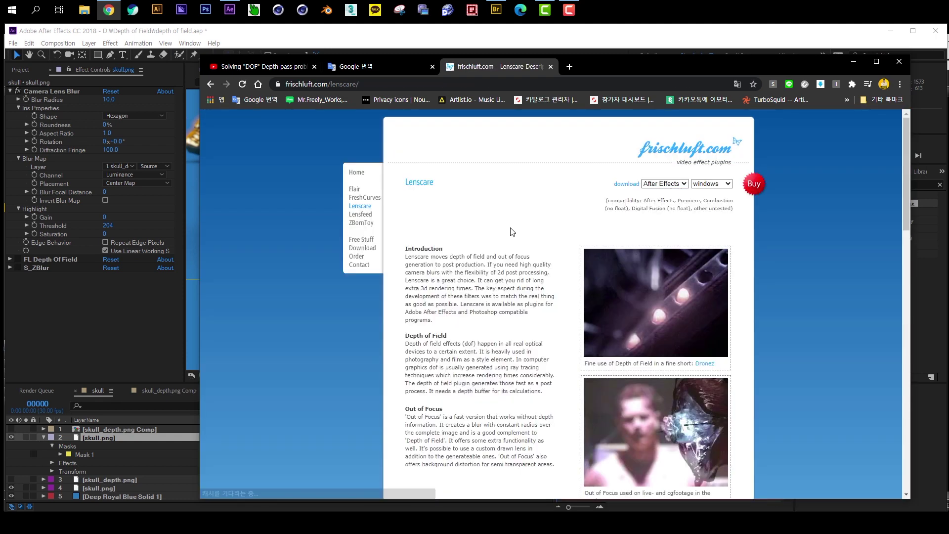
pyautogui.moveTo(360, 207)
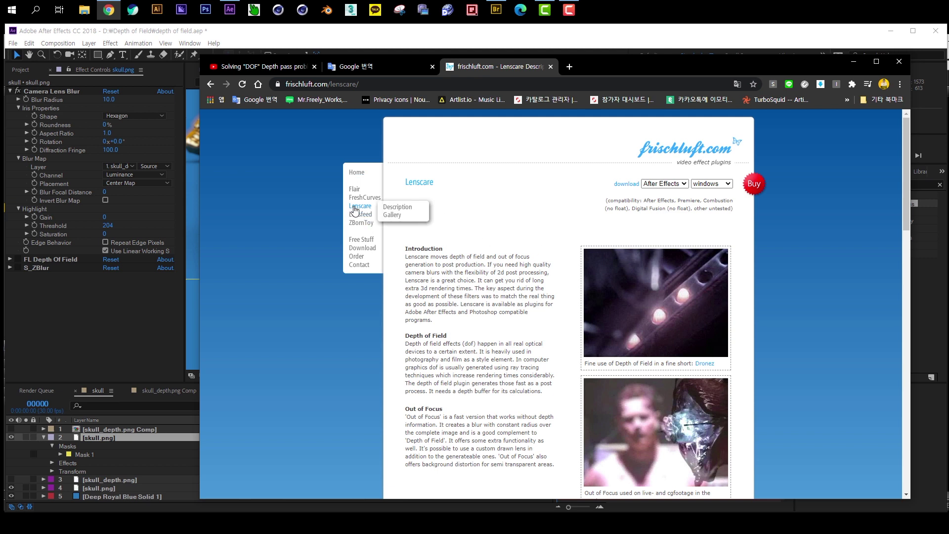
pyautogui.click(371, 210)
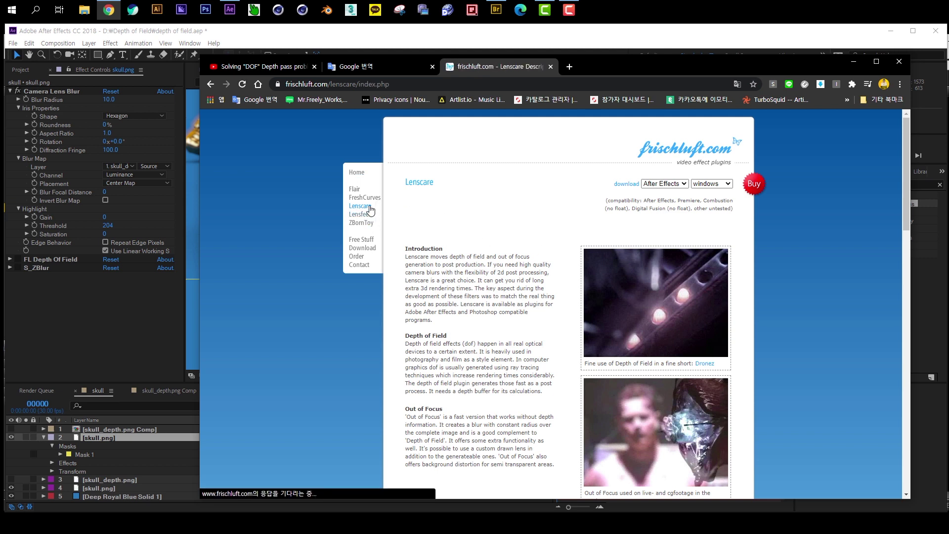
pyautogui.click(363, 248)
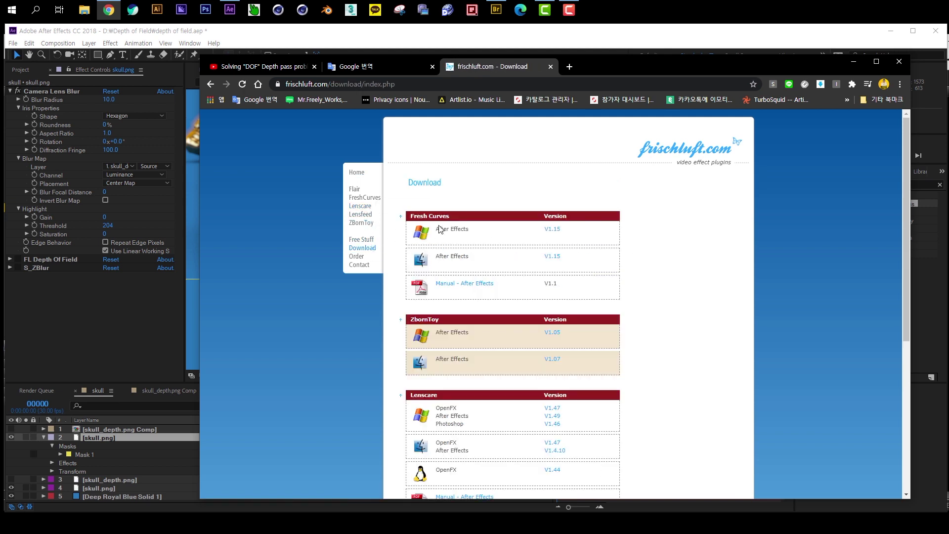
pyautogui.scroll(-4, 538, 332)
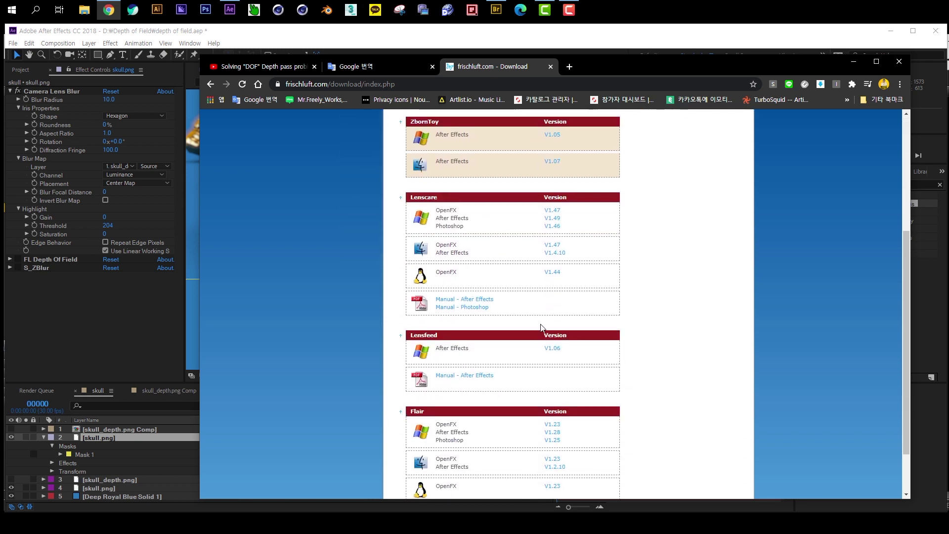
pyautogui.scroll(-1, 524, 329)
pyautogui.scroll(2, 510, 331)
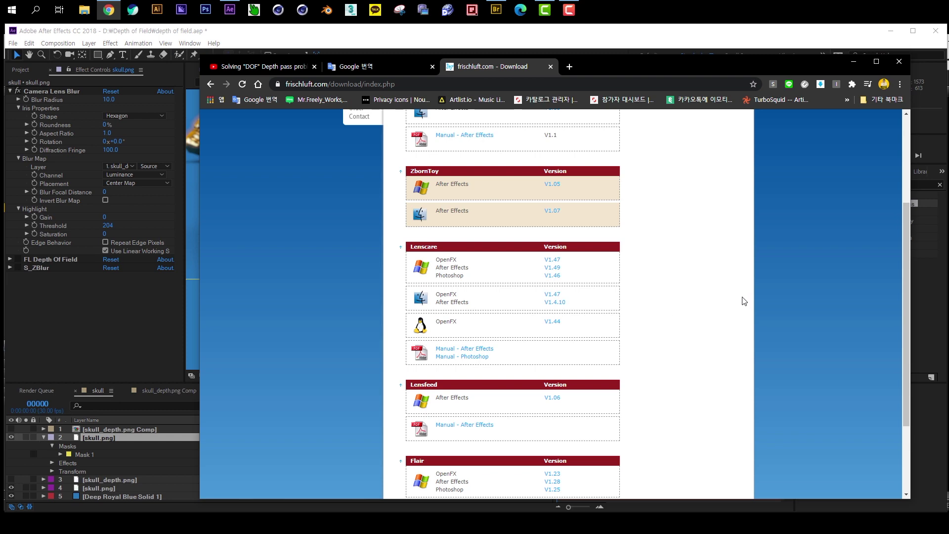
pyautogui.scroll(-2, 744, 301)
pyautogui.scroll(5, 741, 303)
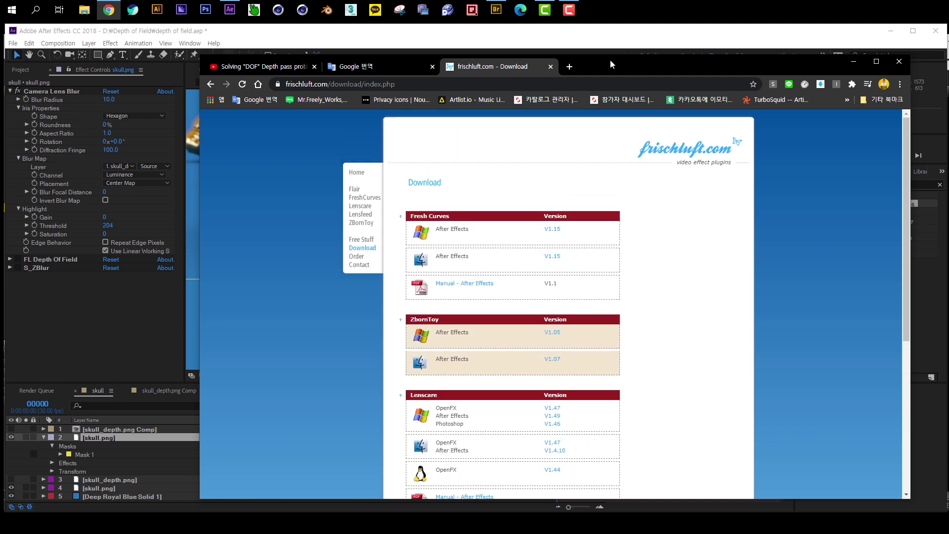
pyautogui.moveTo(610, 61); pyautogui.dragTo(948, 83)
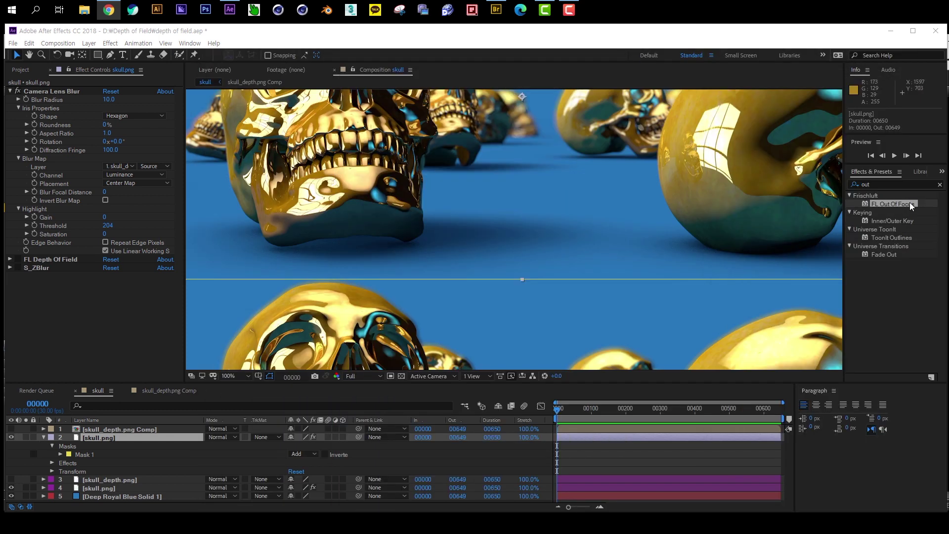
# Open skull_depth.png Comp and apply FL Out Of Focus with a radius of 5 to the skull_depth.png layer.
pyautogui.doubleClick(164, 429)
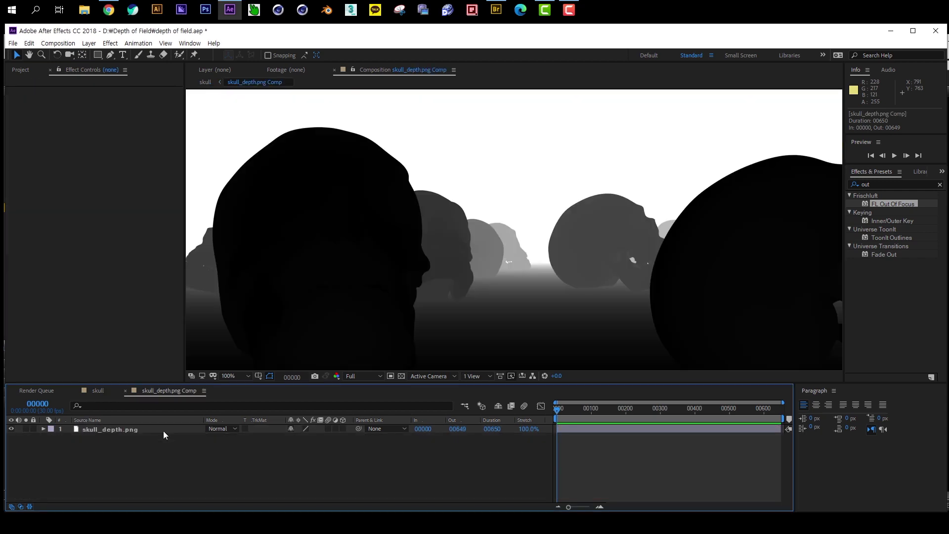
pyautogui.click(113, 429)
pyautogui.doubleClick(888, 205)
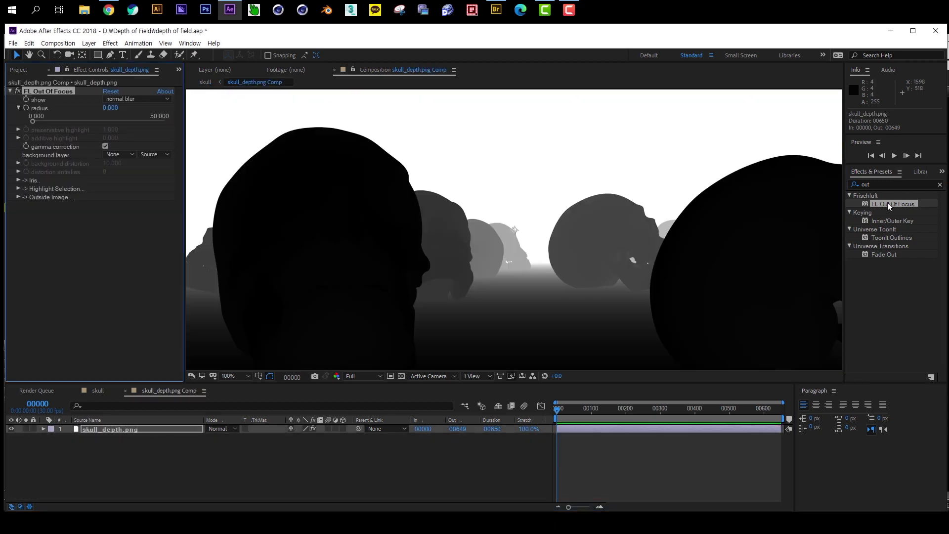
pyautogui.click(110, 108)
pyautogui.write('5')
pyautogui.press('Return')
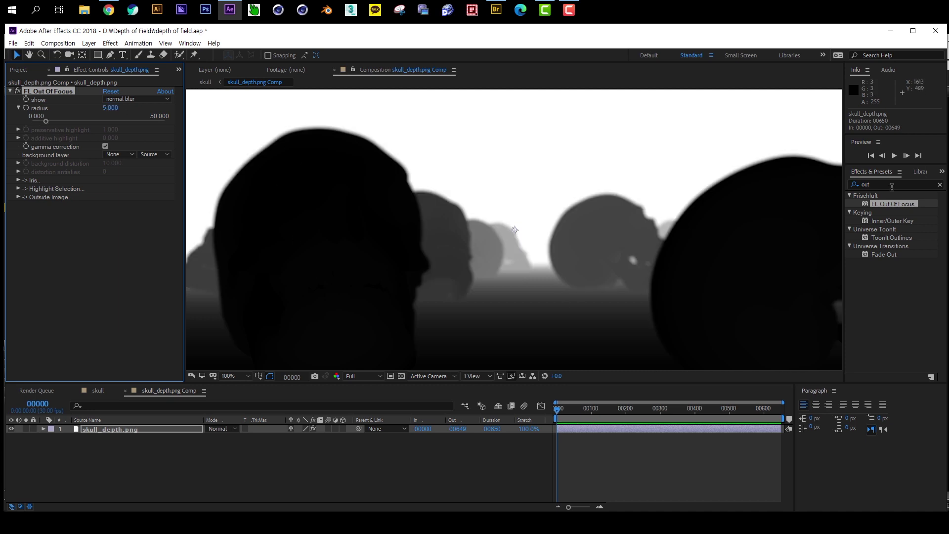
# Find CC Vector Blur in the effects and apply it to skull_depth.png with an Amount of -5.
pyautogui.click(890, 184)
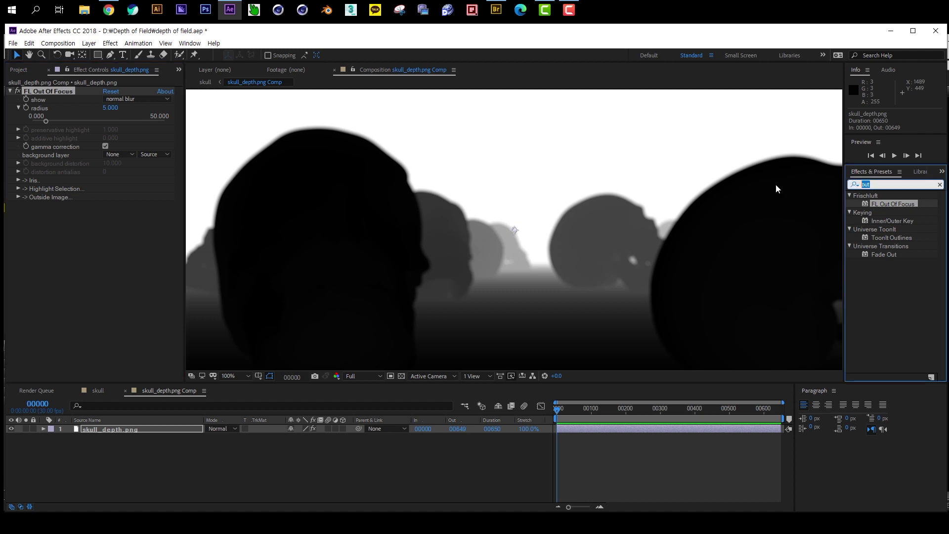
pyautogui.write('vecto')
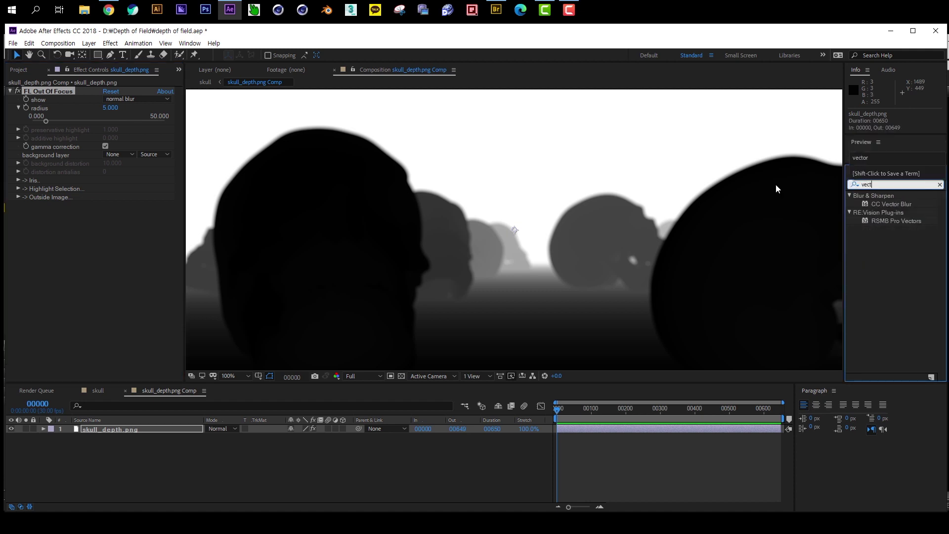
pyautogui.click(900, 204)
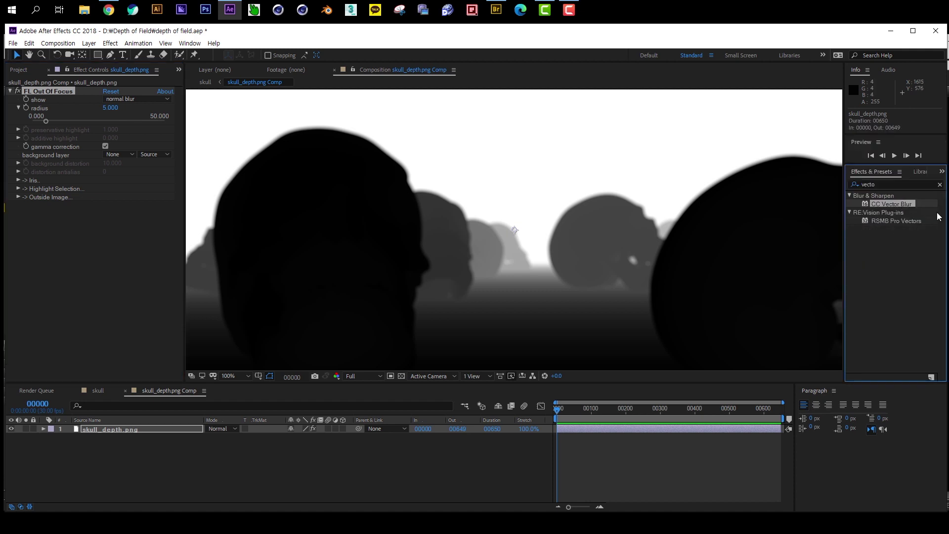
pyautogui.doubleClick(910, 207)
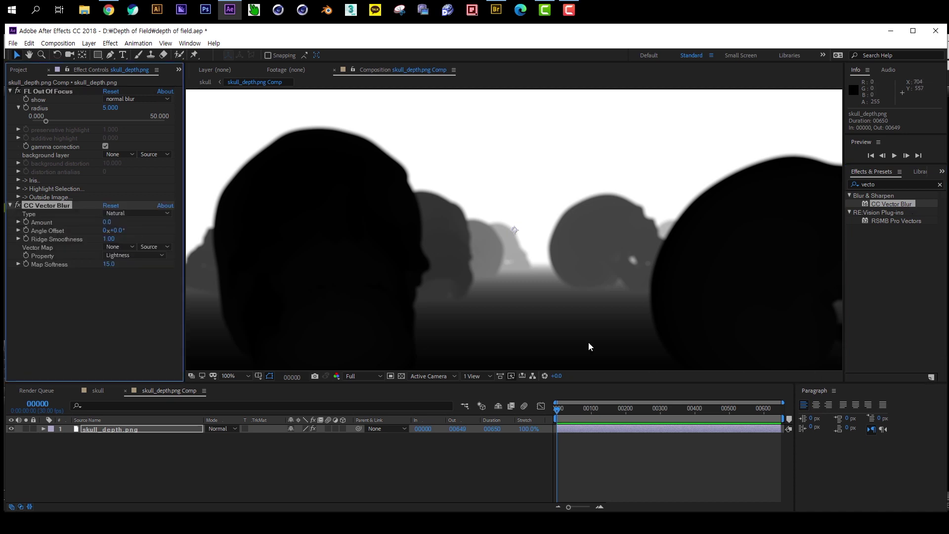
pyautogui.click(109, 222)
pyautogui.press('Return')
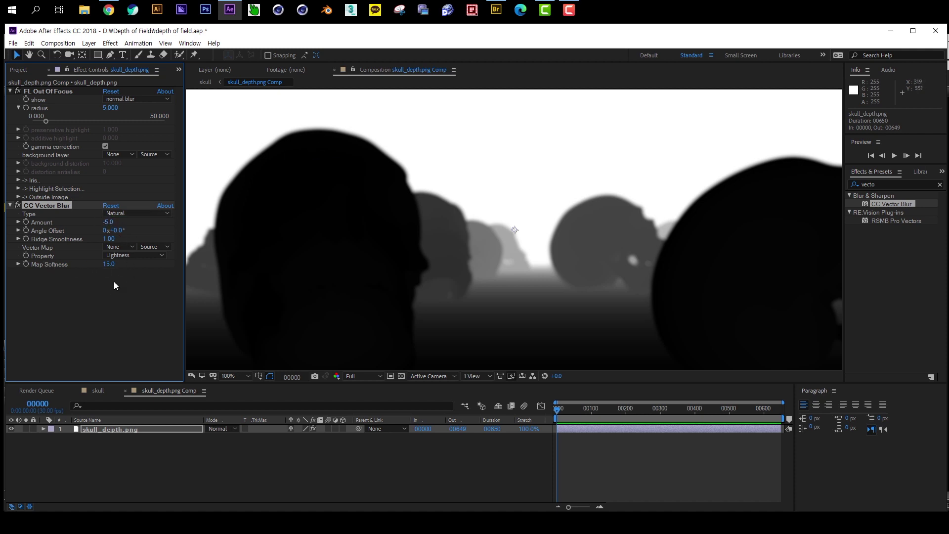
# Return to the skull composition and compare the blurred skull edges of the lower and upper copies up close.
pyautogui.click(98, 392)
pyautogui.moveTo(498, 176); pyautogui.dragTo(494, 248)
pyautogui.moveTo(474, 190); pyautogui.dragTo(467, 223)
pyautogui.moveTo(466, 301); pyautogui.dragTo(481, 163)
pyautogui.scroll(1, 462, 281)
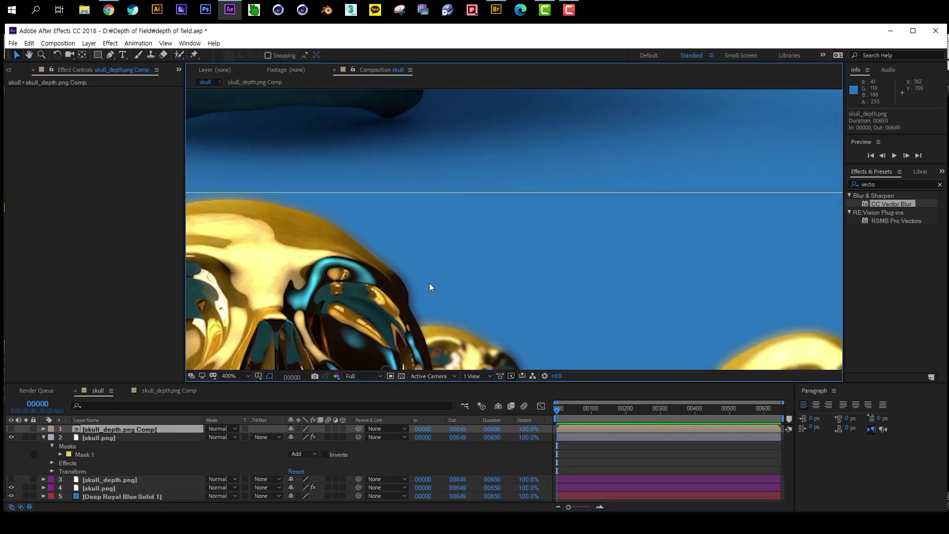
pyautogui.moveTo(429, 283); pyautogui.dragTo(296, 160)
pyautogui.moveTo(417, 278); pyautogui.dragTo(360, 170)
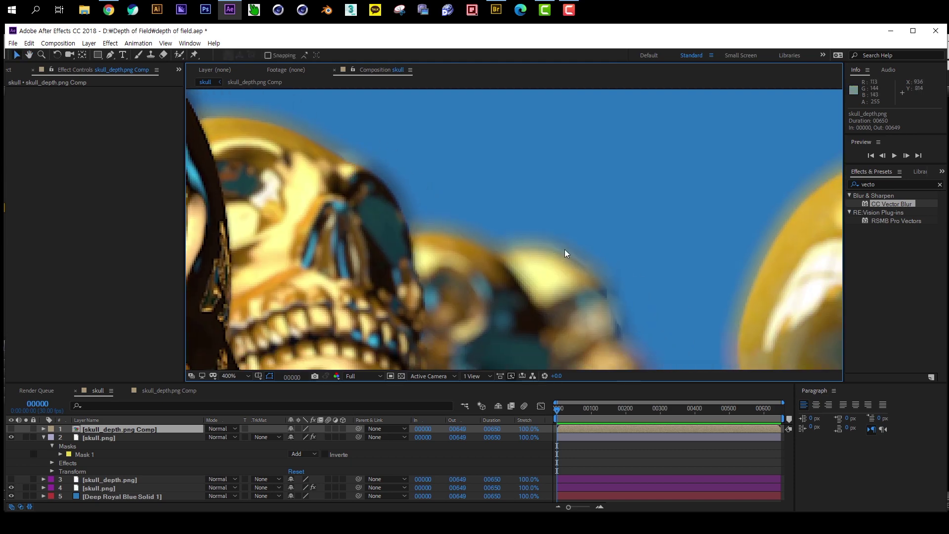
pyautogui.moveTo(559, 136); pyautogui.dragTo(565, 391)
pyautogui.moveTo(553, 133); pyautogui.dragTo(544, 420)
pyautogui.moveTo(543, 101); pyautogui.dragTo(674, 306)
pyautogui.moveTo(520, 165); pyautogui.dragTo(657, 383)
pyautogui.moveTo(389, 187); pyautogui.dragTo(459, 289)
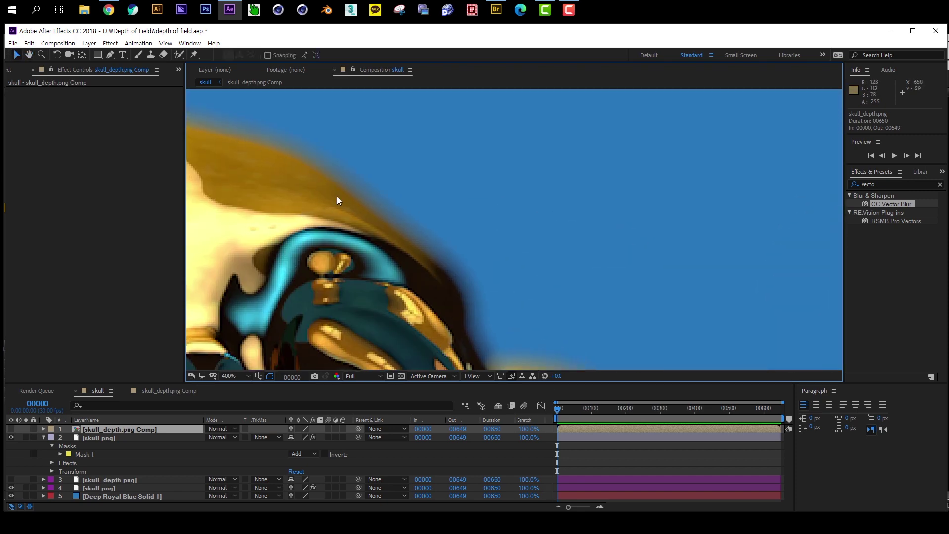
pyautogui.scroll(-4, 491, 252)
pyautogui.press('v')
# Set the Camera Lens Blur radius to 5 on both skull.png layers, 2 and 4.
pyautogui.click(119, 438)
pyautogui.click(110, 100)
pyautogui.press('Return')
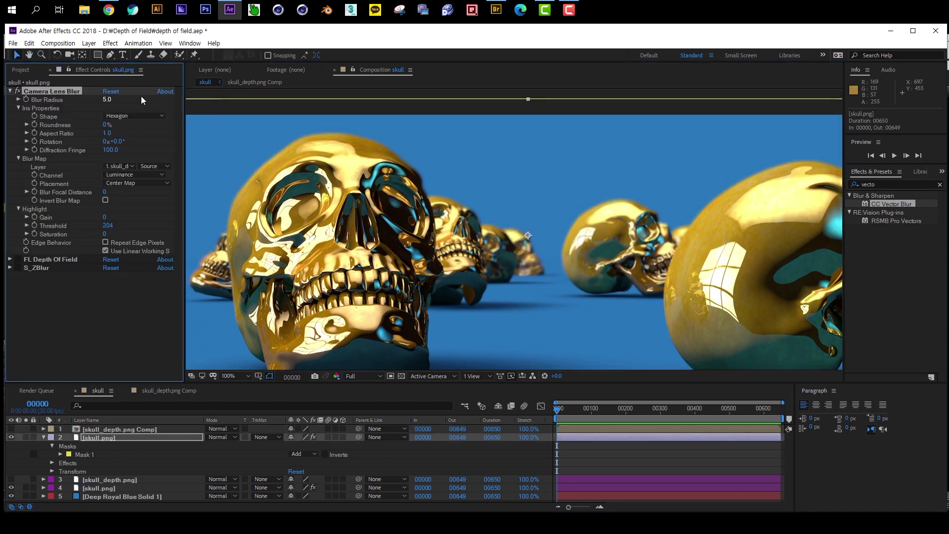
pyautogui.scroll(5, 569, 282)
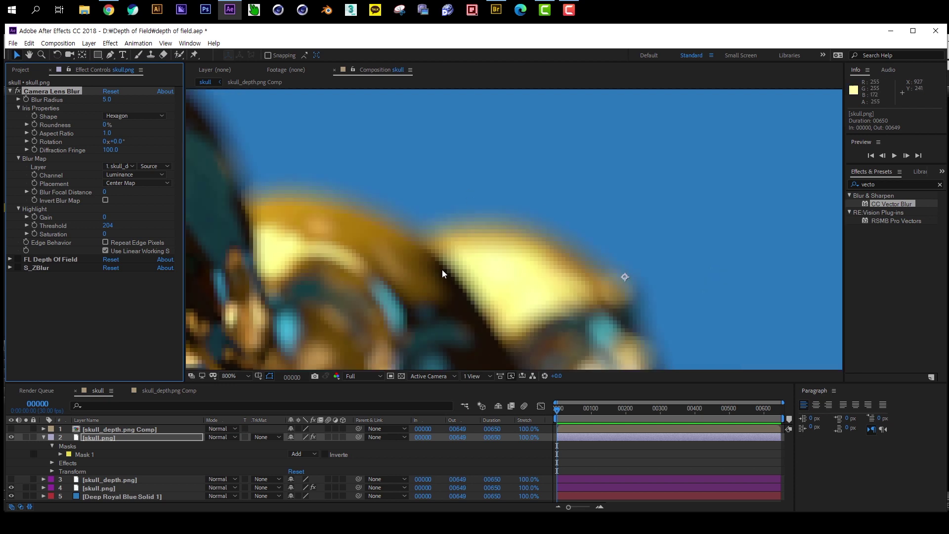
pyautogui.click(115, 488)
pyautogui.click(110, 100)
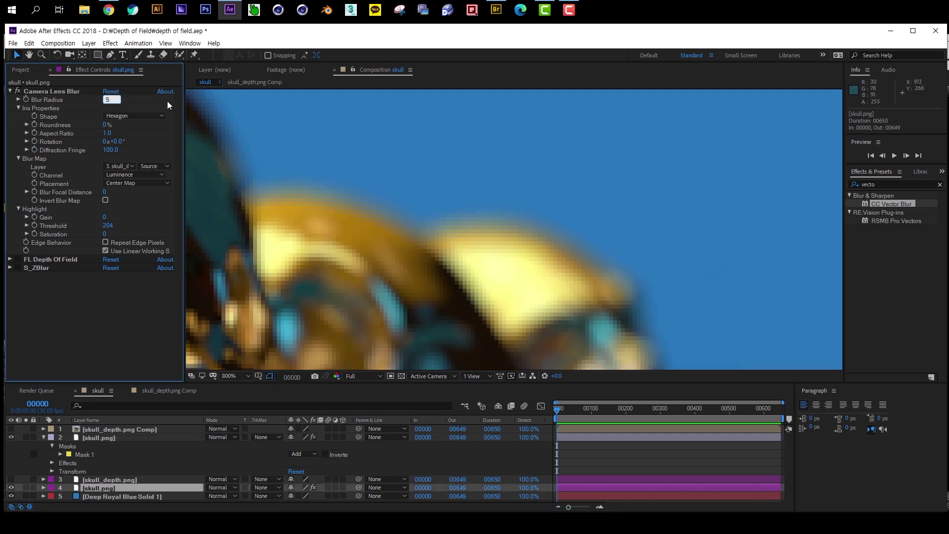
pyautogui.press('Return')
# Examine the Camera Lens Blur edges of the background skulls, comparing the lower copy with the upper one.
pyautogui.moveTo(572, 292); pyautogui.dragTo(564, 89)
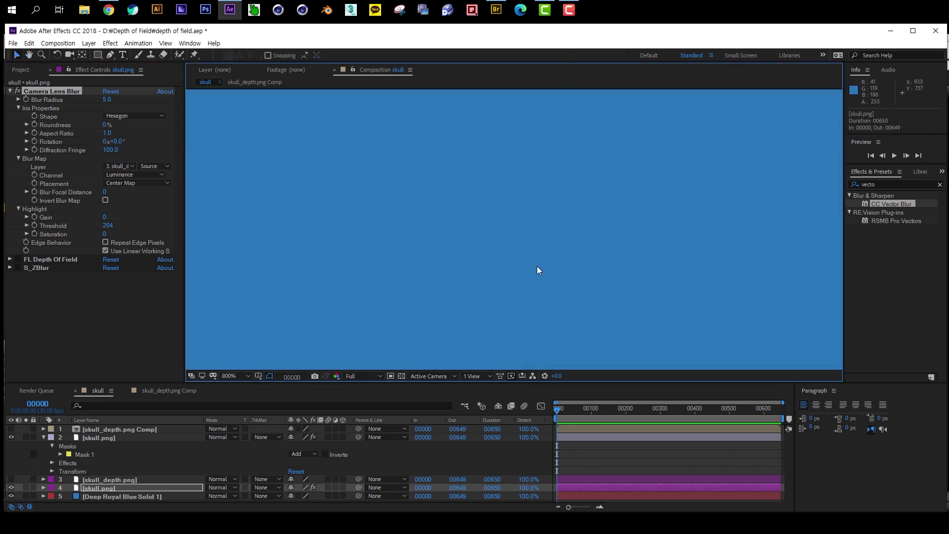
pyautogui.scroll(-2, 536, 265)
pyautogui.moveTo(547, 296); pyautogui.dragTo(526, 246)
pyautogui.scroll(1, 526, 246)
pyautogui.scroll(-1, 525, 246)
pyautogui.moveTo(549, 361); pyautogui.dragTo(549, 243)
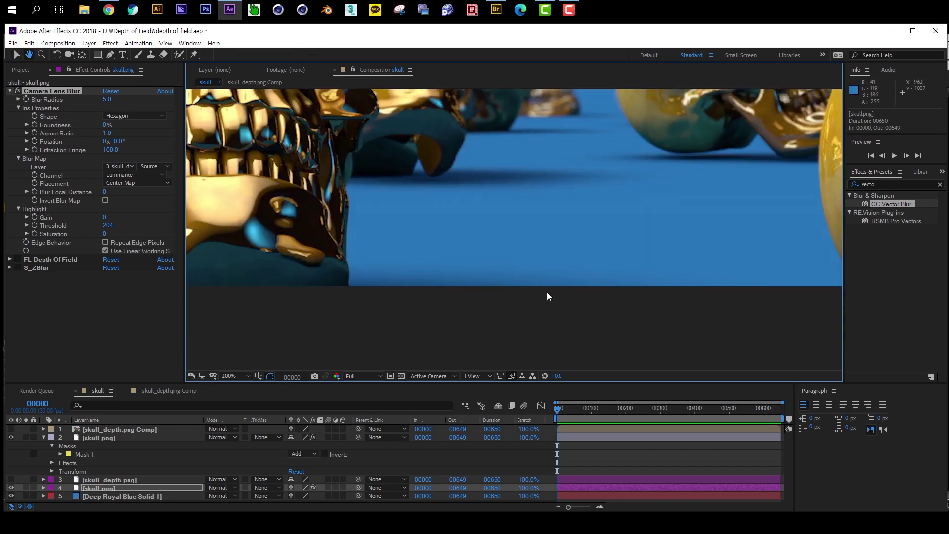
pyautogui.scroll(4, 549, 316)
pyautogui.moveTo(296, 124); pyautogui.dragTo(518, 230)
pyautogui.moveTo(544, 336); pyautogui.dragTo(535, 240)
pyautogui.moveTo(693, 297); pyautogui.dragTo(479, 203)
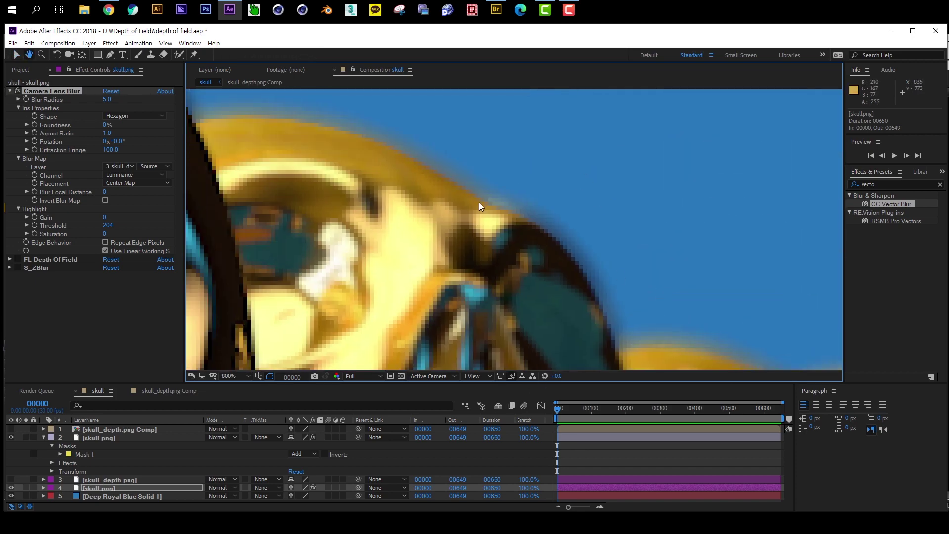
pyautogui.moveTo(578, 97)
pyautogui.mouseDown()
pyautogui.moveTo(547, 211)
pyautogui.moveTo(562, 459)
pyautogui.mouseUp()
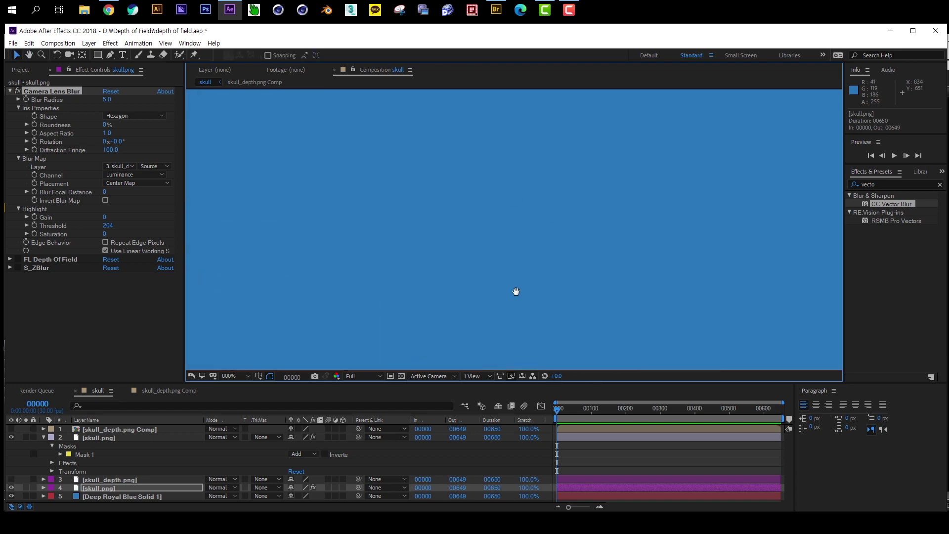
pyautogui.moveTo(515, 199); pyautogui.dragTo(524, 396)
pyautogui.moveTo(528, 255); pyautogui.dragTo(528, 480)
pyautogui.moveTo(494, 198); pyautogui.dragTo(529, 496)
pyautogui.moveTo(544, 148)
pyautogui.mouseDown()
pyautogui.moveTo(539, 339)
pyautogui.moveTo(489, 440)
pyautogui.mouseUp()
pyautogui.moveTo(593, 153)
pyautogui.mouseDown()
pyautogui.moveTo(520, 235)
pyautogui.moveTo(514, 455)
pyautogui.mouseUp()
pyautogui.moveTo(518, 325); pyautogui.dragTo(511, 330)
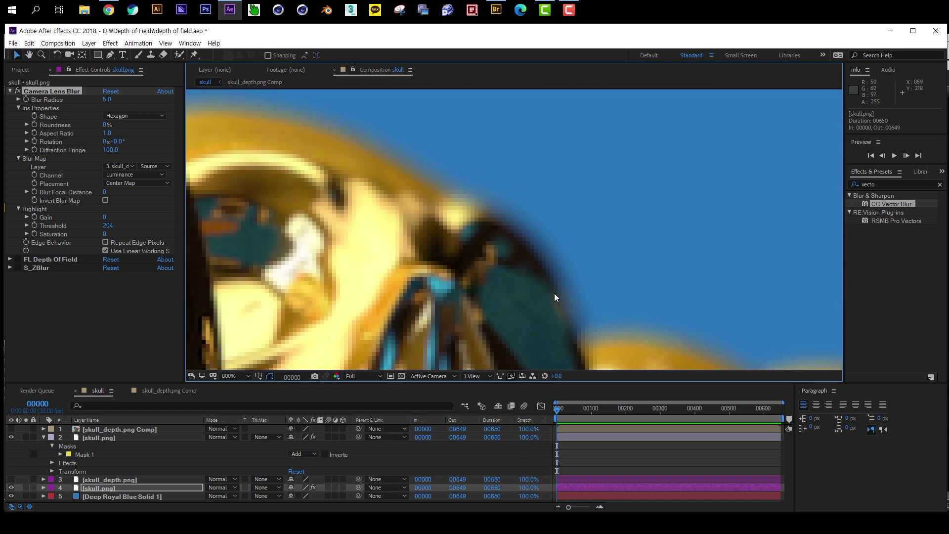
pyautogui.scroll(-3, 461, 229)
pyautogui.moveTo(515, 334); pyautogui.dragTo(477, 213)
# Disable Camera Lens Blur on both skull.png layers and enable FL Depth Of Field on layer 4.
pyautogui.click(17, 91)
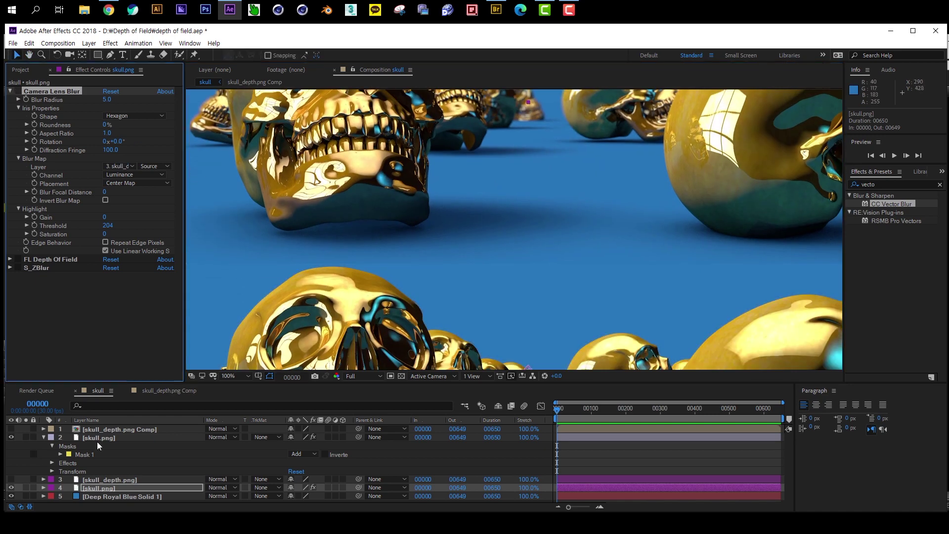
pyautogui.click(85, 490)
pyautogui.click(18, 259)
pyautogui.click(49, 261)
pyautogui.moveTo(552, 350); pyautogui.dragTo(532, 259)
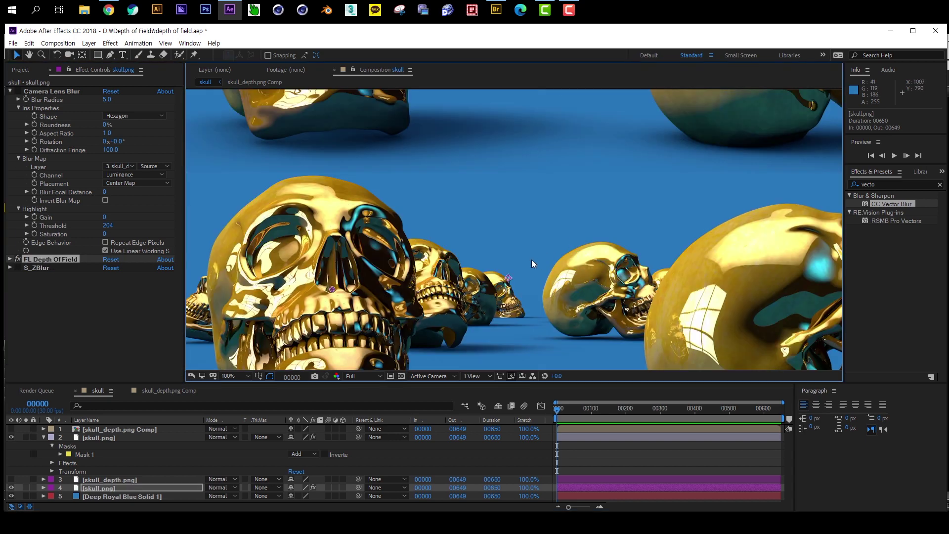
# Set layer 4's FL Depth Of Field depth layer to 3. skull_depth.png and inspect the lower skulls' edges.
pyautogui.click(10, 259)
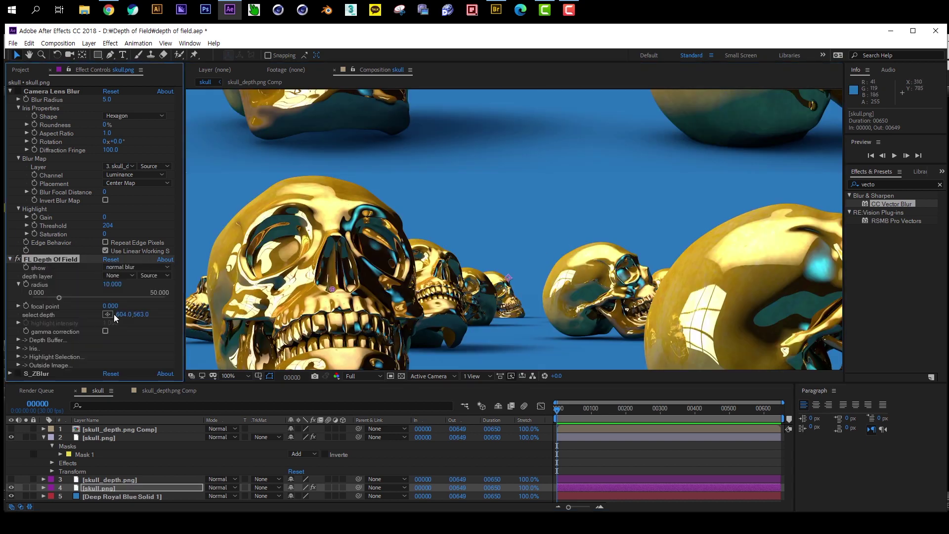
pyautogui.click(121, 276)
pyautogui.click(146, 324)
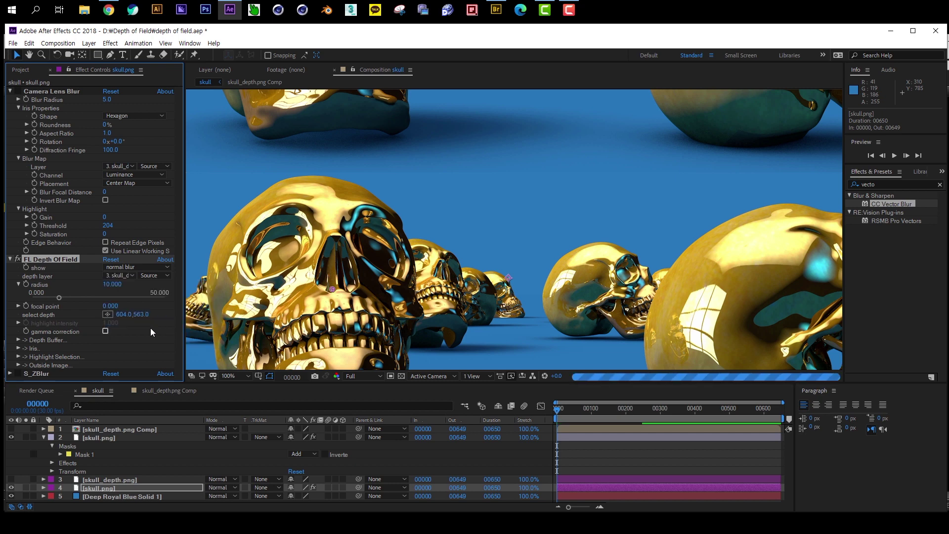
pyautogui.scroll(2, 413, 282)
pyautogui.moveTo(310, 253); pyautogui.dragTo(512, 275)
pyautogui.scroll(1, 325, 304)
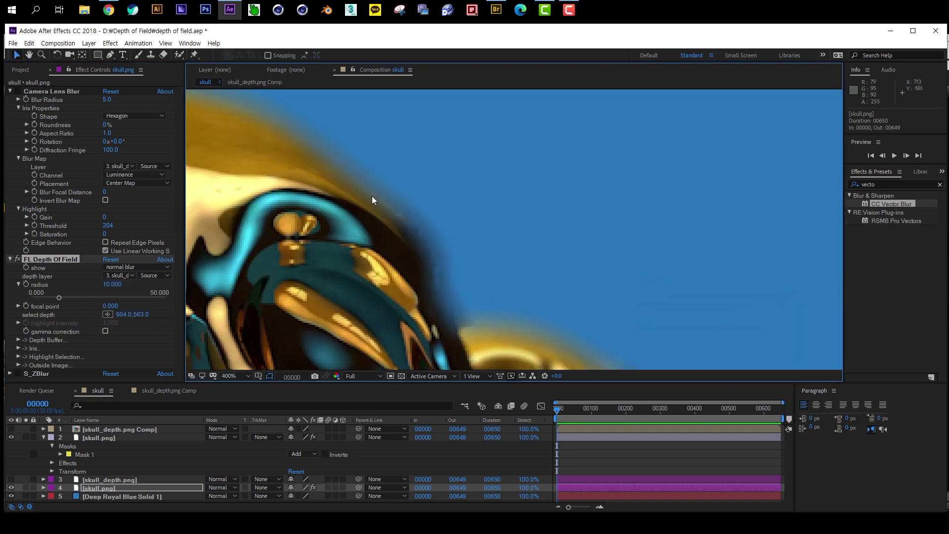
pyautogui.moveTo(608, 367); pyautogui.dragTo(459, 195)
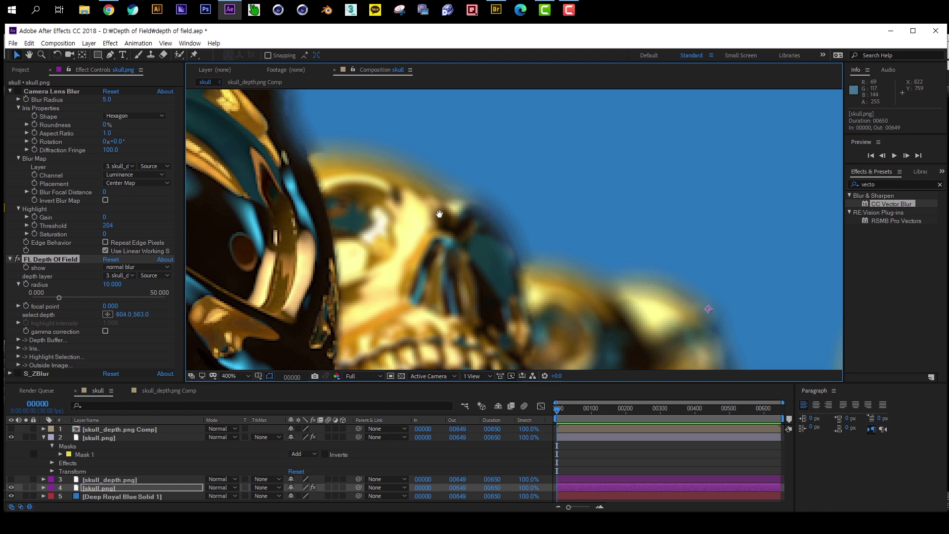
pyautogui.moveTo(439, 213); pyautogui.dragTo(449, 307)
# Enable layer 2's FL Depth Of Field with depth layer 1. skull_depth.png Comp and inspect the upper skulls' edges.
pyautogui.click(158, 430)
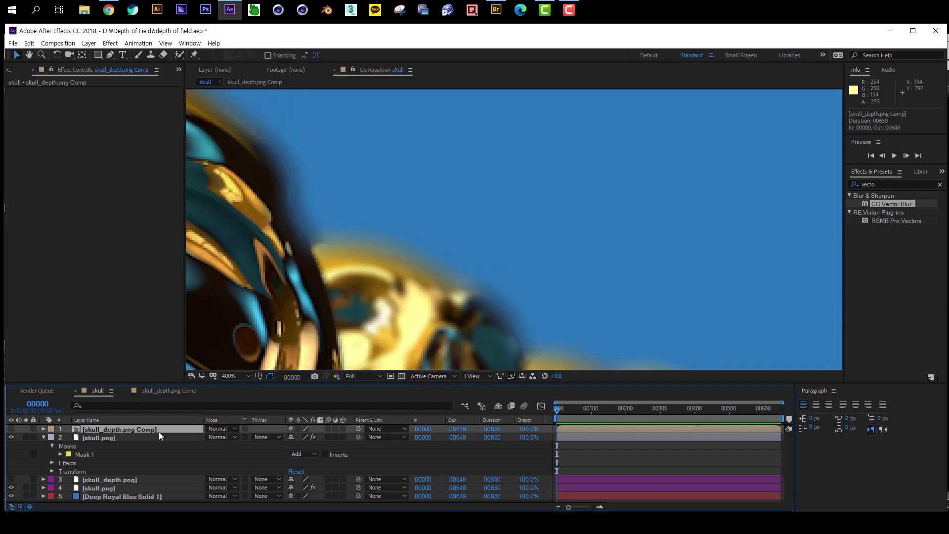
pyautogui.click(98, 437)
pyautogui.click(9, 91)
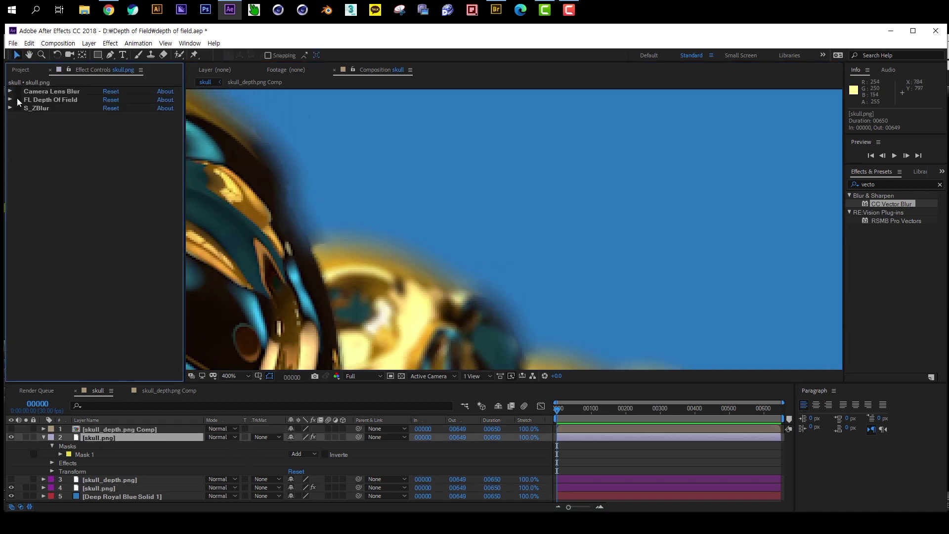
pyautogui.click(10, 99)
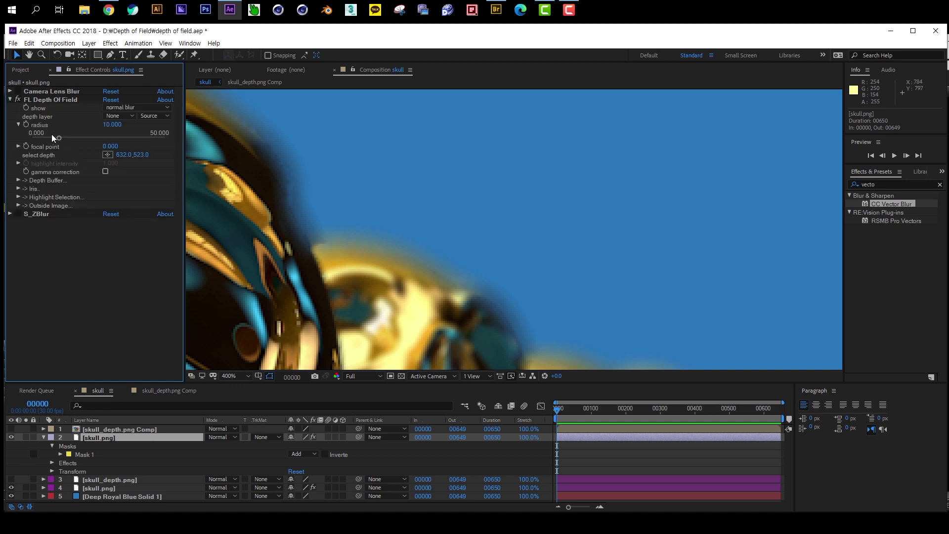
pyautogui.click(122, 117)
pyautogui.click(138, 140)
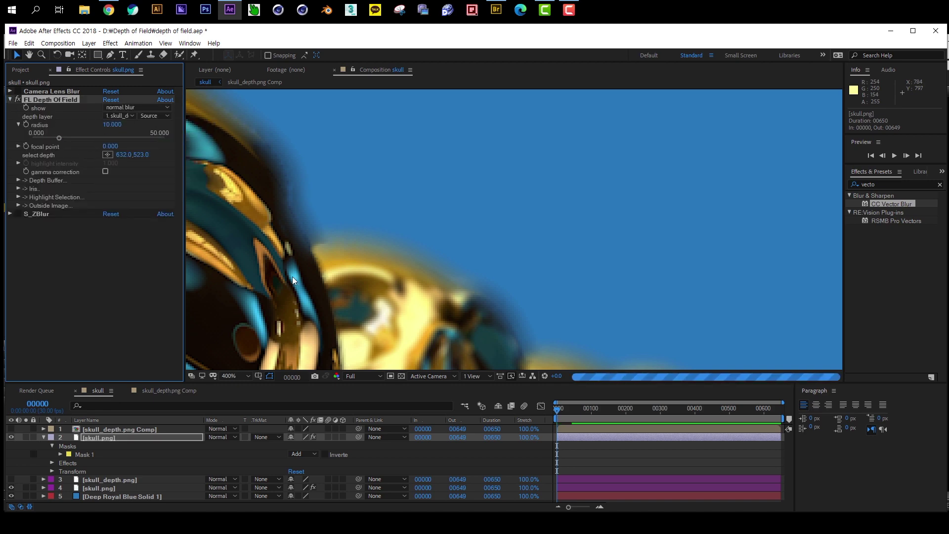
pyautogui.scroll(-4, 486, 289)
pyautogui.scroll(7, 491, 259)
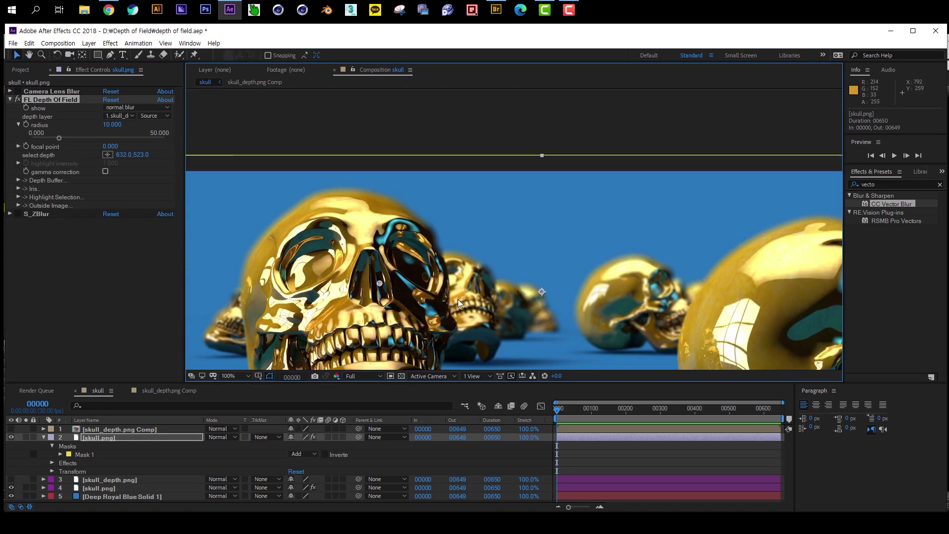
pyautogui.scroll(-4, 407, 342)
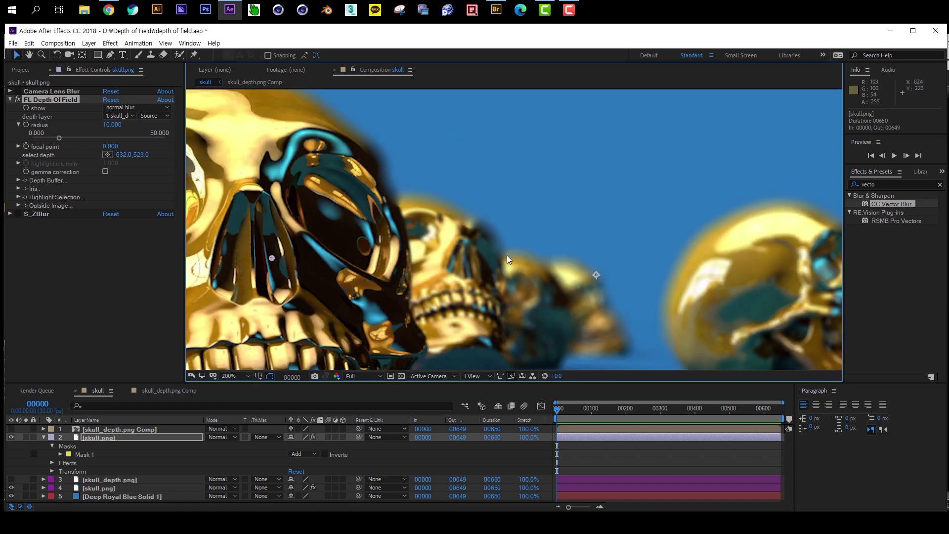
pyautogui.scroll(2, 494, 248)
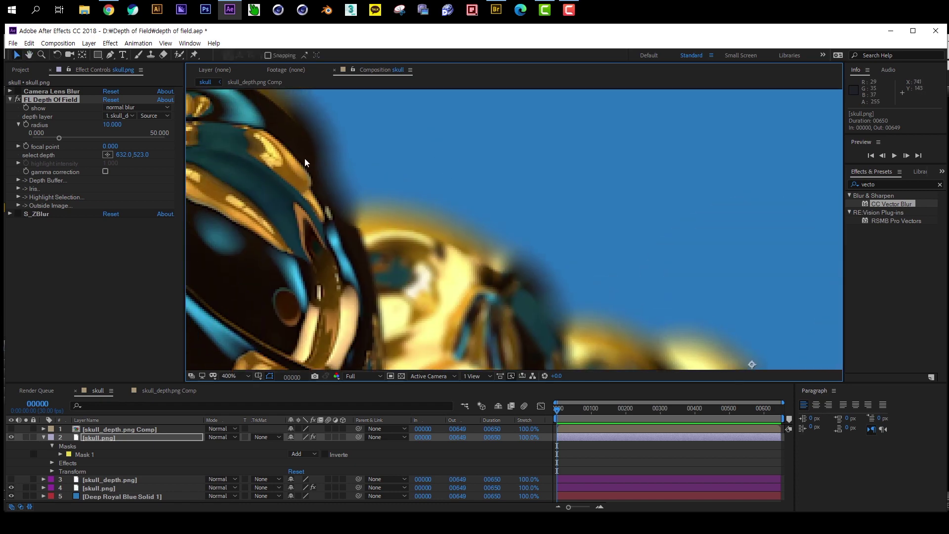
# Set layer 2's FL Depth Of Field radius to 5 and check the upper skulls' edges.
pyautogui.moveTo(368, 173); pyautogui.dragTo(465, 255)
pyautogui.click(112, 124)
pyautogui.press('Return')
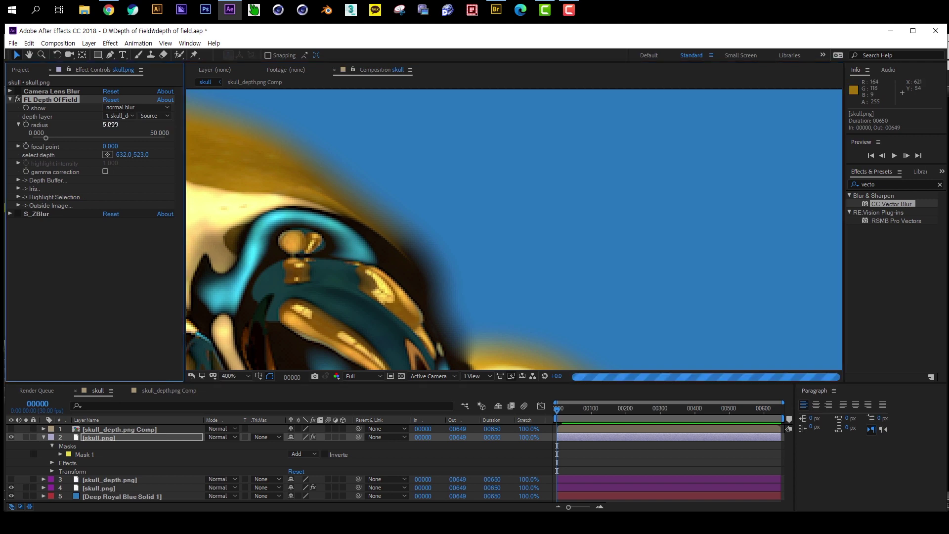
pyautogui.moveTo(396, 256); pyautogui.dragTo(370, 167)
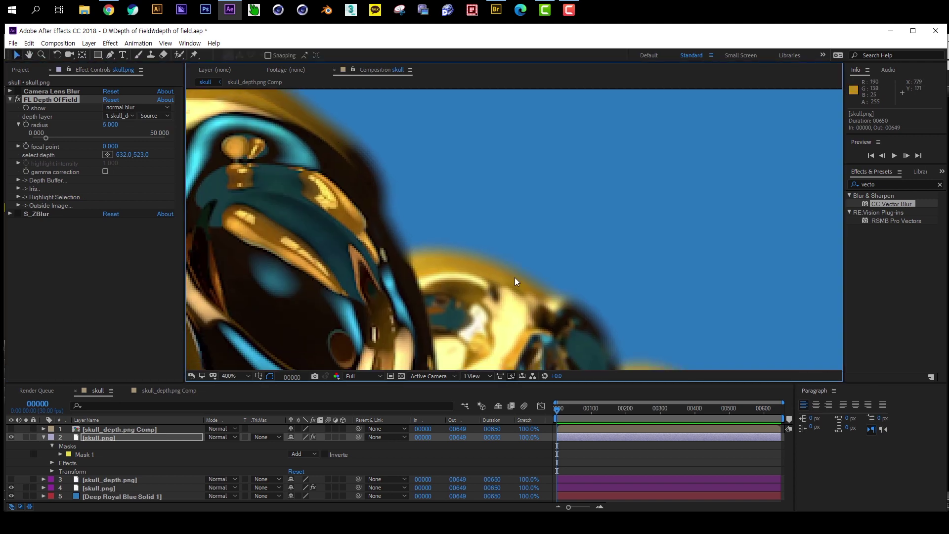
pyautogui.moveTo(481, 268); pyautogui.dragTo(376, 169)
pyautogui.moveTo(452, 304); pyautogui.dragTo(365, 253)
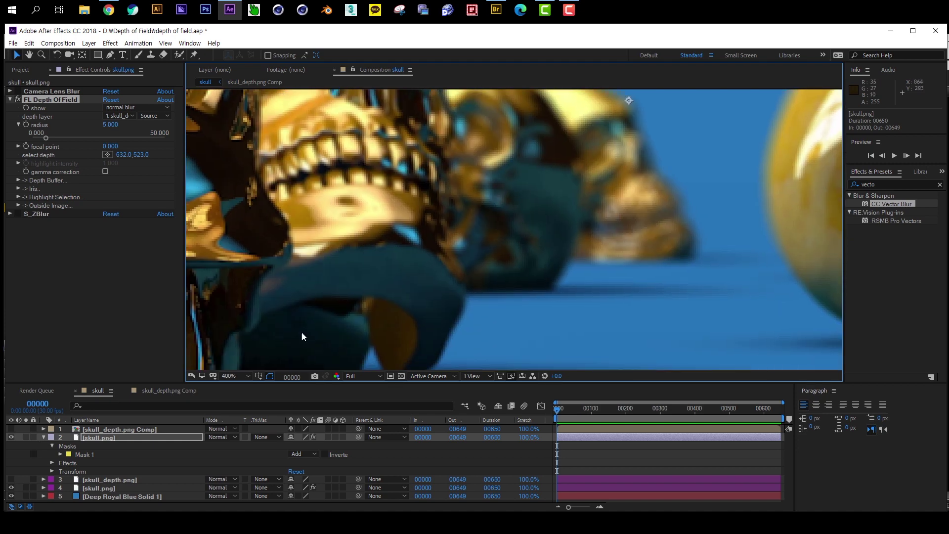
# Set layer 4's FL Depth Of Field radius to 5 and compare the lower skulls' edges with the upper ones.
pyautogui.click(106, 488)
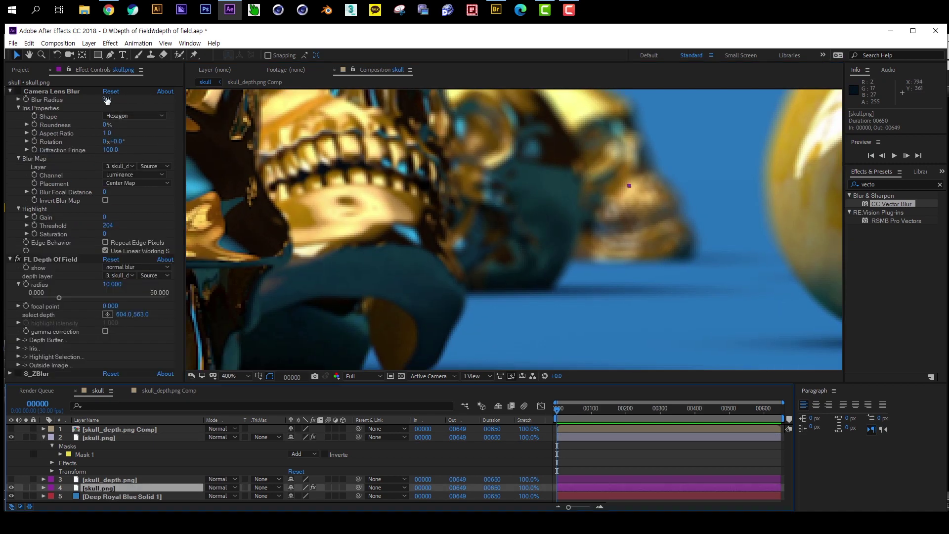
pyautogui.click(110, 284)
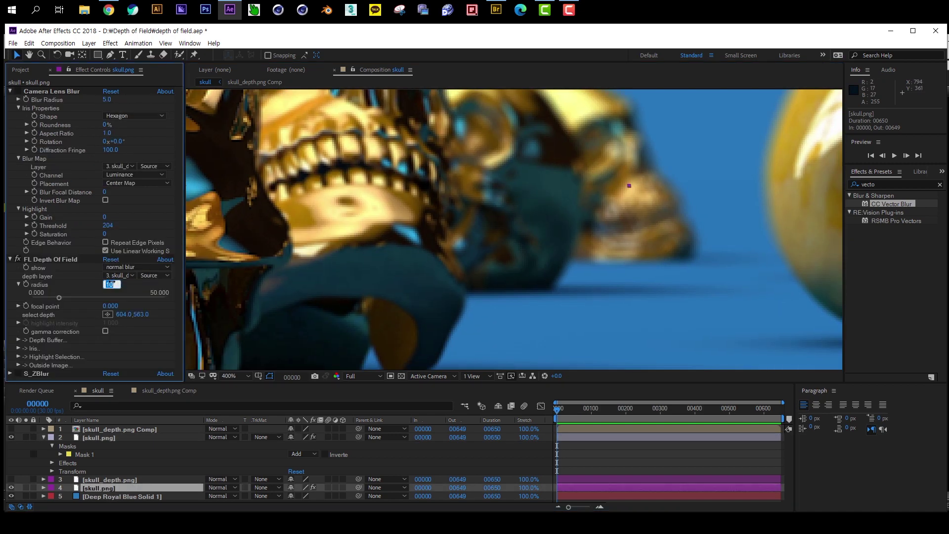
pyautogui.press('Return')
pyautogui.scroll(-1, 470, 288)
pyautogui.moveTo(488, 114); pyautogui.dragTo(501, 306)
pyautogui.moveTo(502, 363); pyautogui.dragTo(503, 274)
pyautogui.scroll(2, 503, 272)
pyautogui.moveTo(438, 155); pyautogui.dragTo(536, 348)
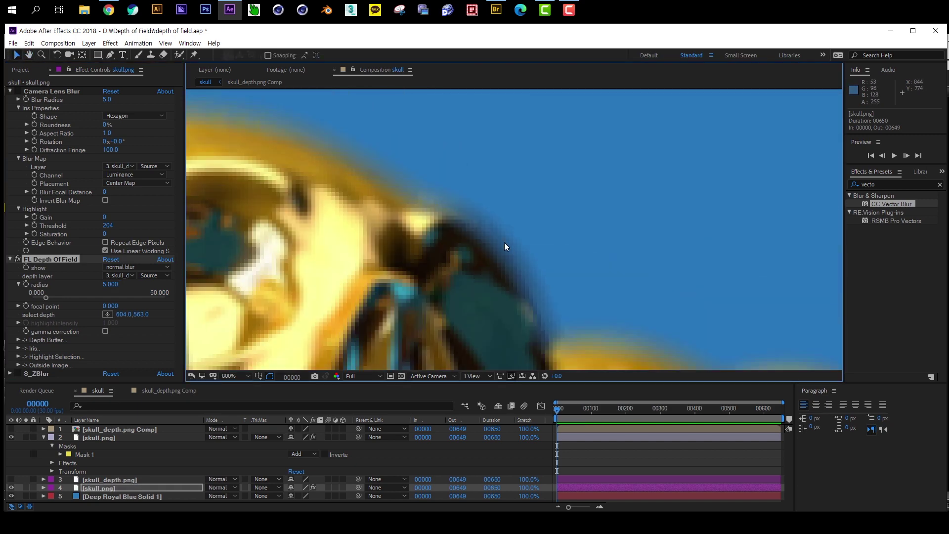
pyautogui.scroll(-2, 505, 247)
pyautogui.scroll(2, 524, 271)
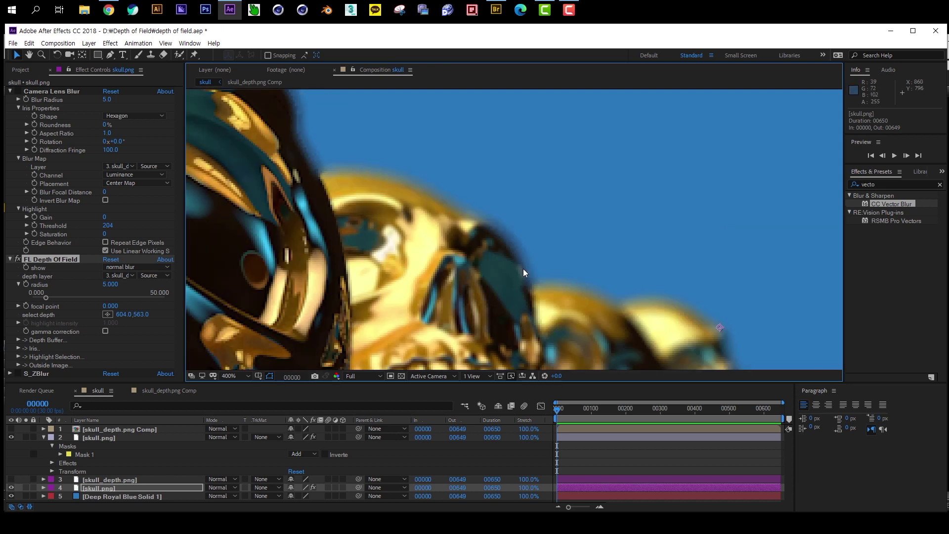
pyautogui.moveTo(540, 310); pyautogui.dragTo(517, 272)
pyautogui.press('v')
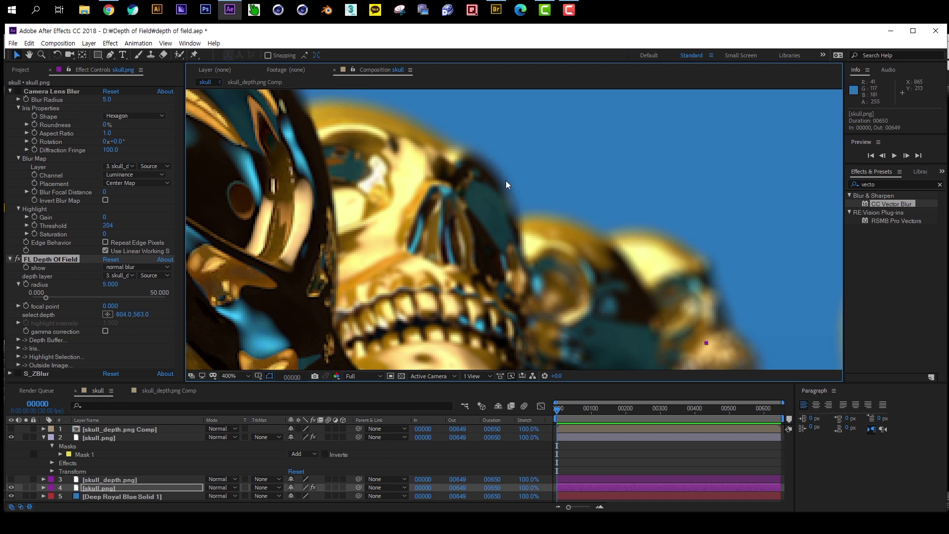
# Disable FL Depth Of Field on skull.png layer 4 and enable S_ZBlur on it instead.
pyautogui.click(9, 90)
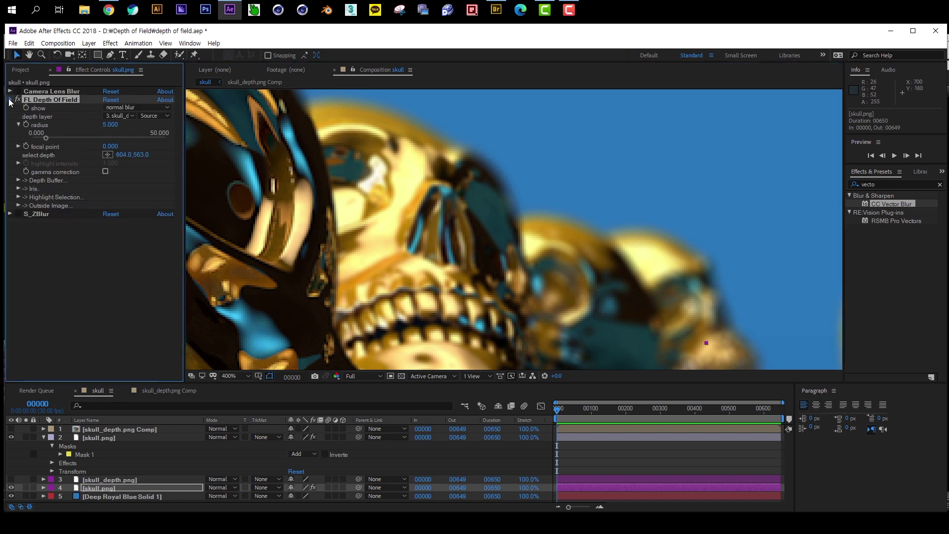
pyautogui.click(9, 99)
pyautogui.click(98, 486)
pyautogui.click(17, 108)
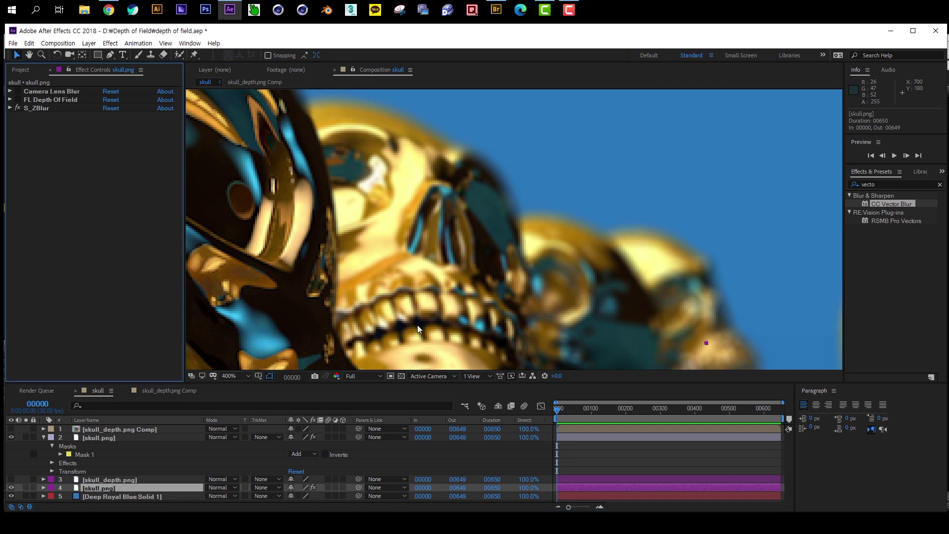
pyautogui.hotkey('alt', 'Tab')
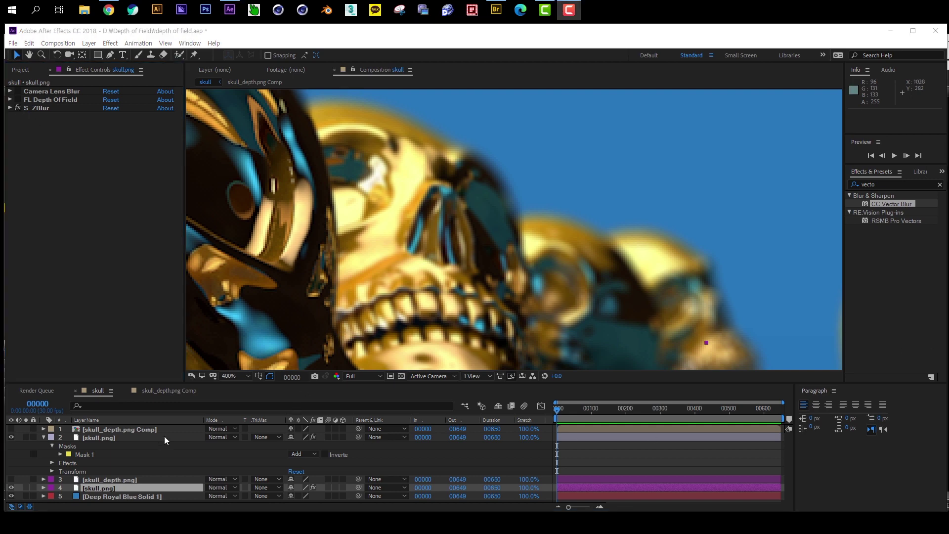
pyautogui.hotkey('alt', 'Tab')
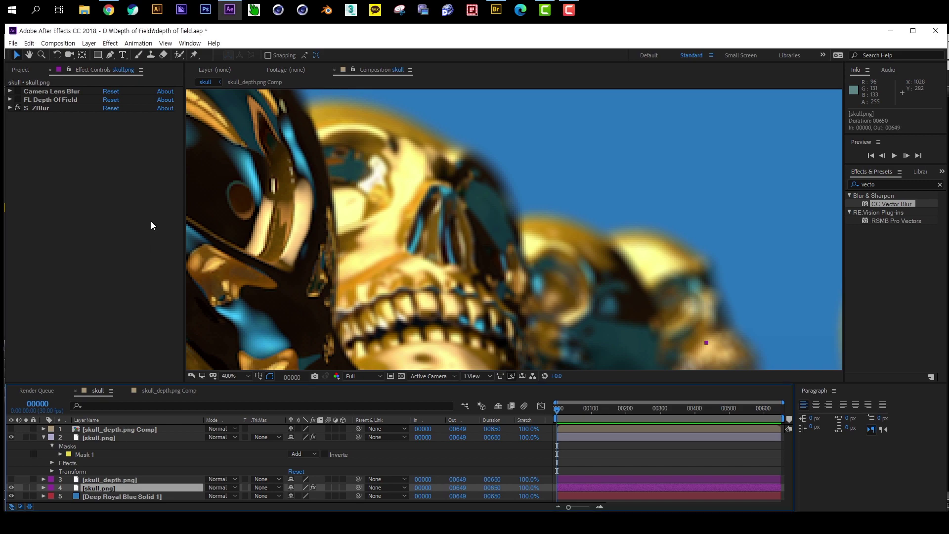
# Set layer 4's S_ZBlur ZBuffer to 3. skull_depth.png and inspect the blurred edges of the lower skulls.
pyautogui.scroll(-4, 368, 249)
pyautogui.scroll(4, 432, 293)
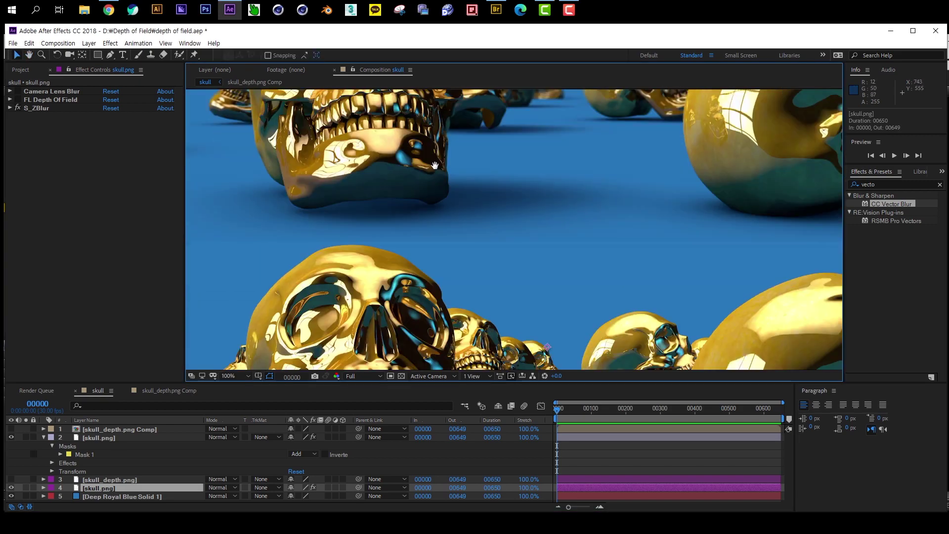
pyautogui.moveTo(452, 239); pyautogui.dragTo(462, 303)
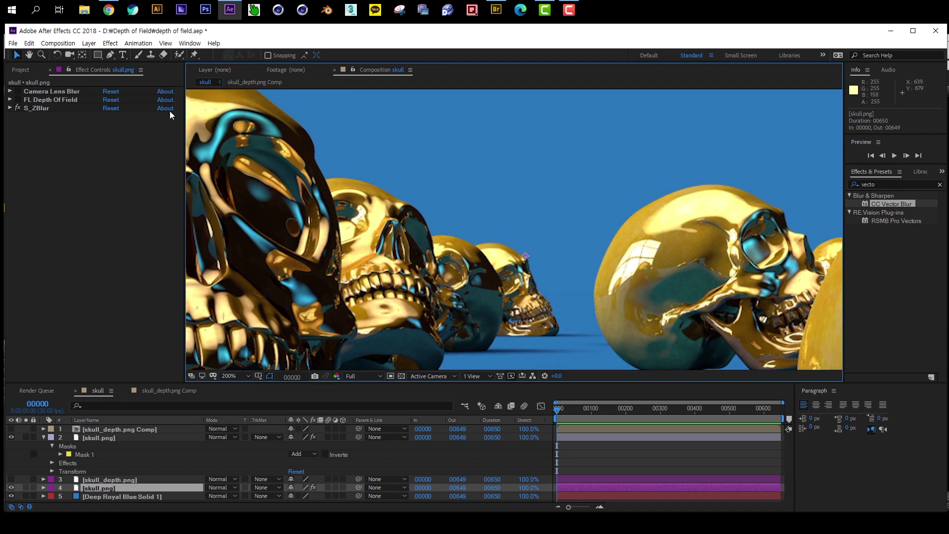
pyautogui.click(10, 108)
pyautogui.click(126, 132)
pyautogui.click(165, 181)
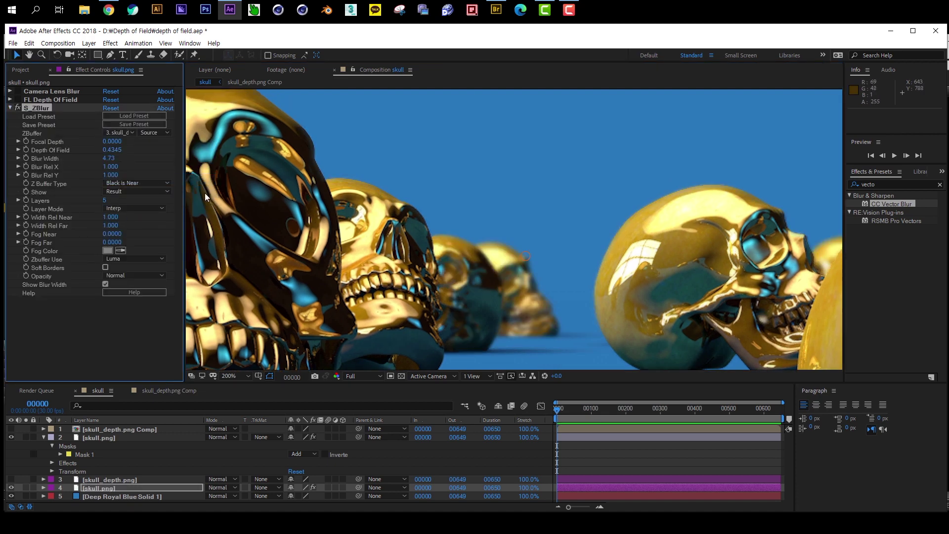
pyautogui.scroll(2, 504, 260)
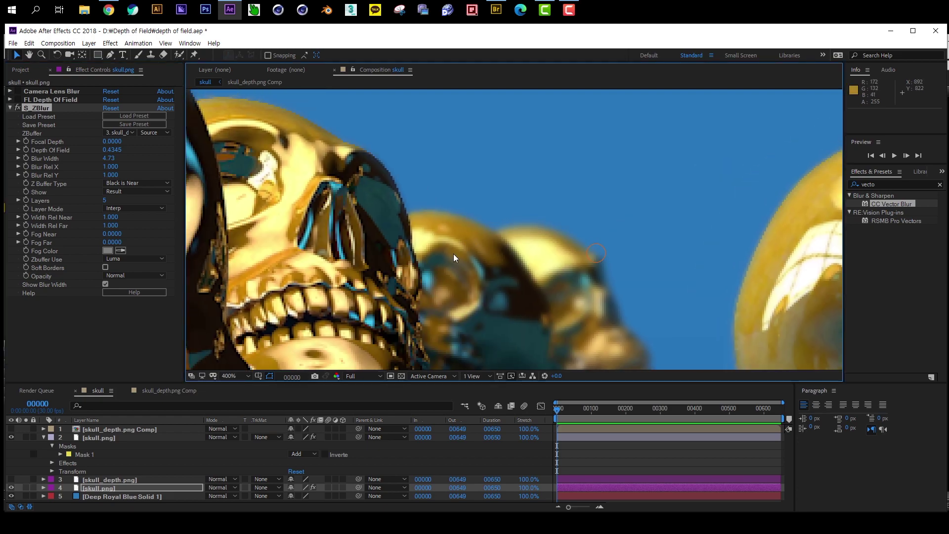
pyautogui.scroll(-2, 554, 265)
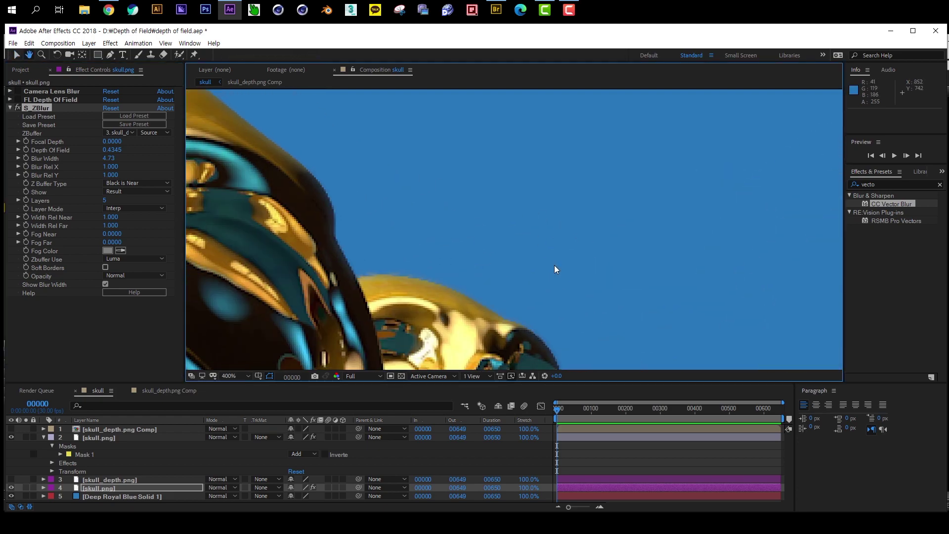
pyautogui.moveTo(595, 303); pyautogui.dragTo(522, 219)
pyautogui.moveTo(474, 356); pyautogui.dragTo(494, 99)
pyautogui.moveTo(494, 227); pyautogui.dragTo(493, 355)
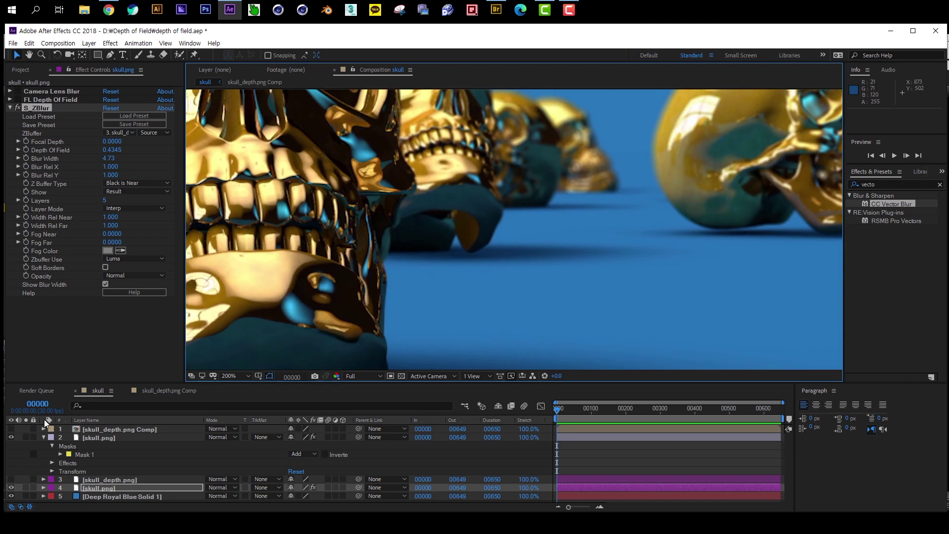
# Enable S_ZBlur on skull.png layer 2 and set its ZBuffer to 1. skull_depth.png Comp.
pyautogui.click(114, 438)
pyautogui.click(10, 213)
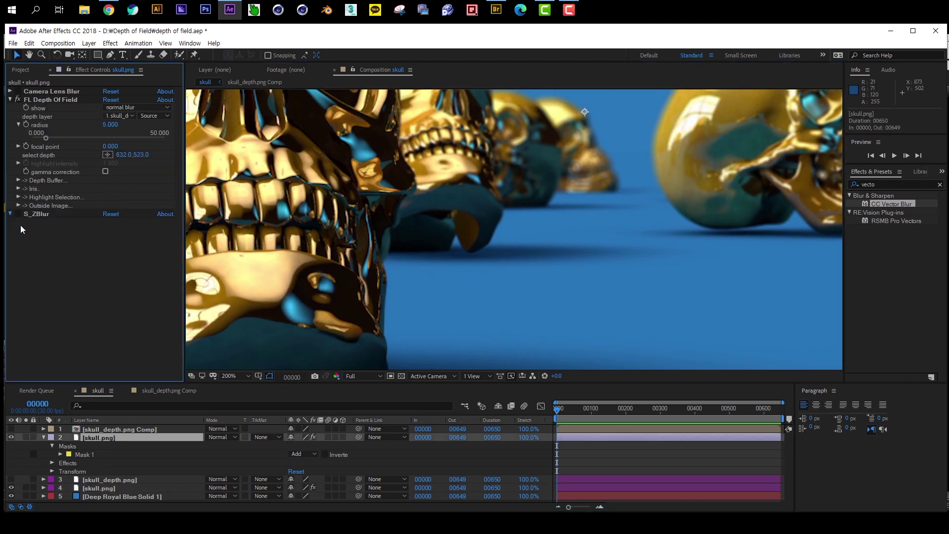
pyautogui.click(120, 204)
pyautogui.click(126, 228)
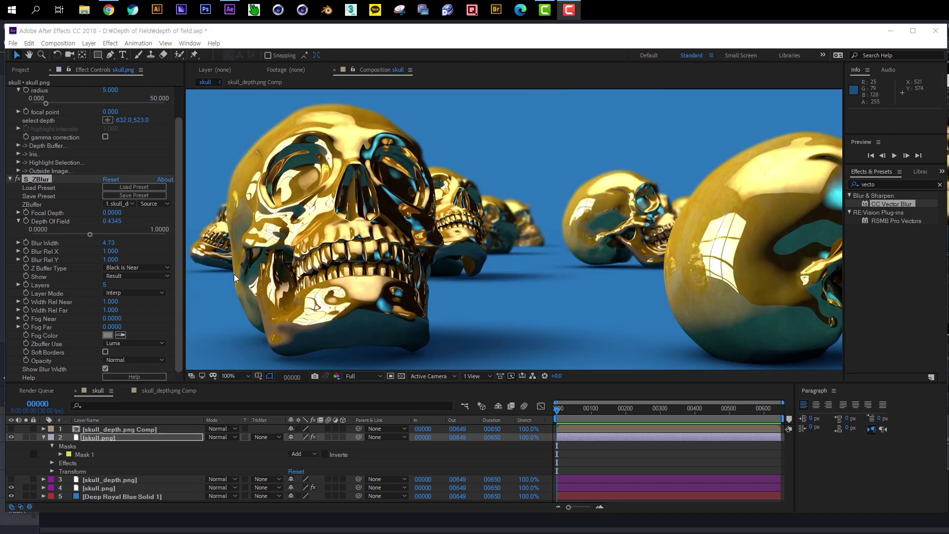
# Examine the S_ZBlur edges and background skulls of the upper copy, comparing them with the lower copy.
pyautogui.moveTo(418, 200); pyautogui.dragTo(427, 258)
pyautogui.moveTo(272, 212); pyautogui.dragTo(471, 246)
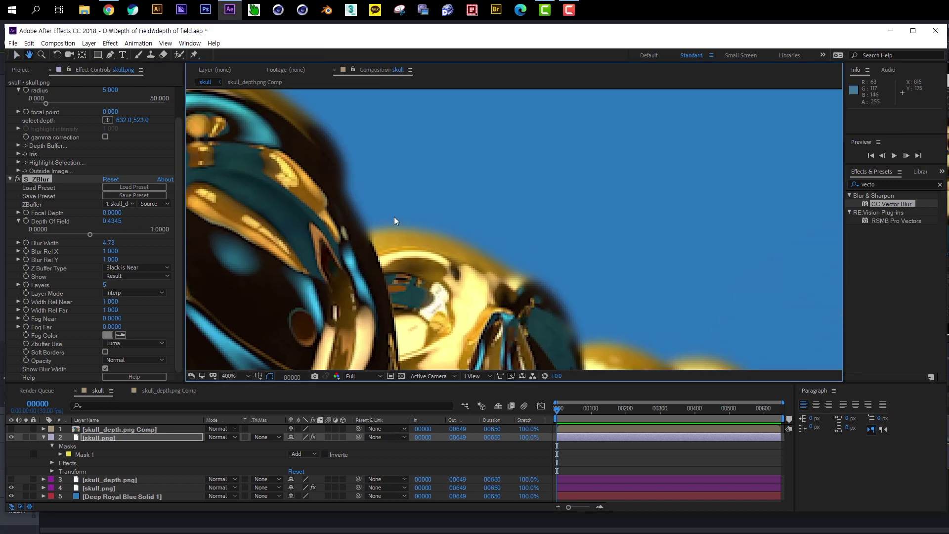
pyautogui.moveTo(277, 128); pyautogui.dragTo(352, 186)
pyautogui.moveTo(582, 317); pyautogui.dragTo(336, 116)
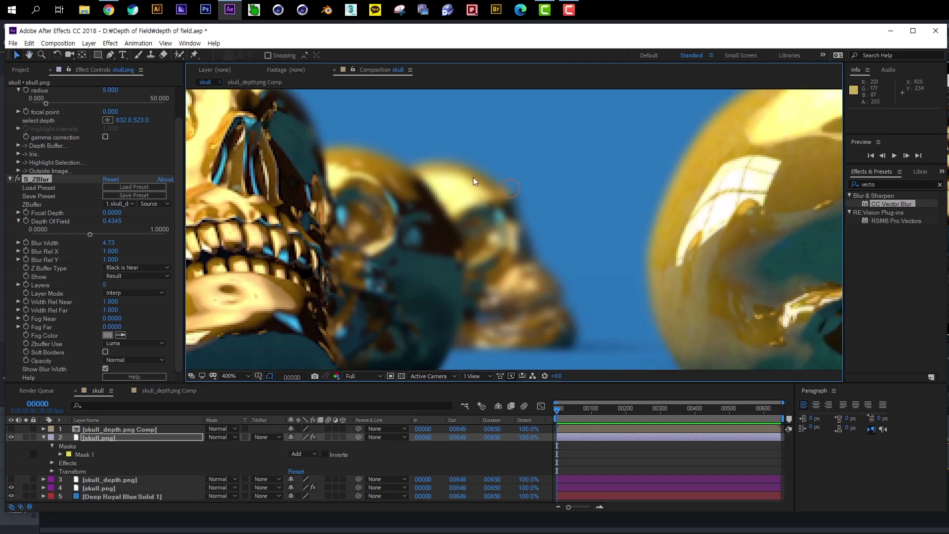
pyautogui.scroll(-4, 497, 290)
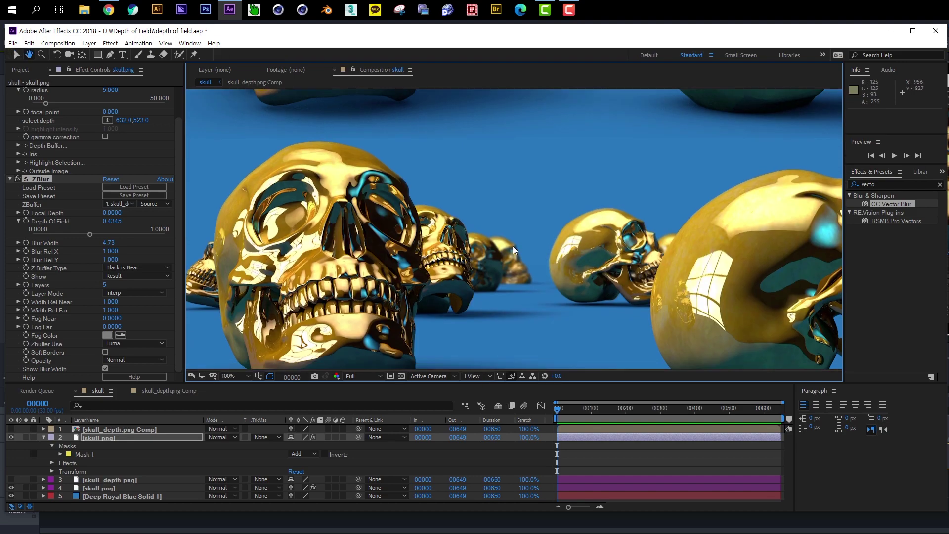
pyautogui.scroll(2, 511, 260)
pyautogui.moveTo(416, 247); pyautogui.dragTo(511, 295)
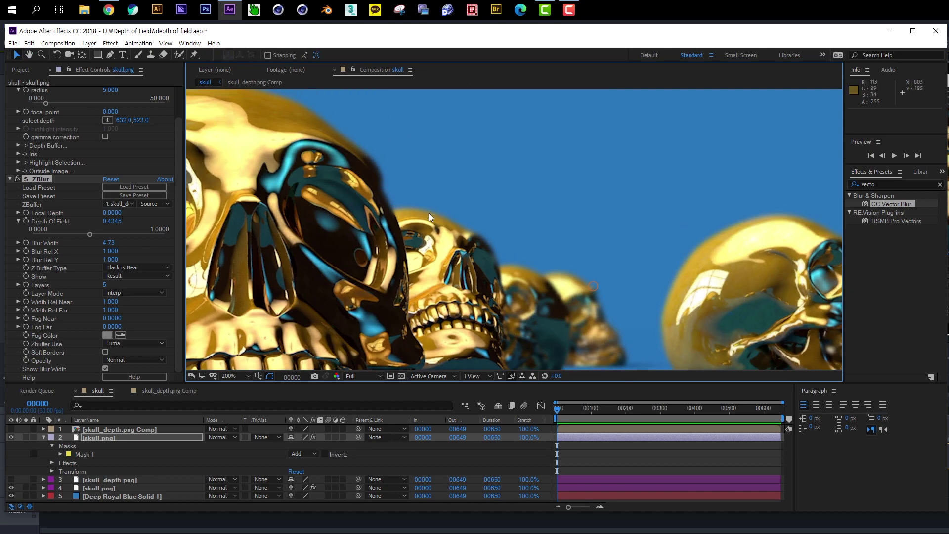
pyautogui.scroll(-1, 510, 237)
pyautogui.moveTo(374, 313); pyautogui.dragTo(342, 350)
pyautogui.scroll(1, 436, 258)
pyautogui.moveTo(436, 258); pyautogui.dragTo(440, 273)
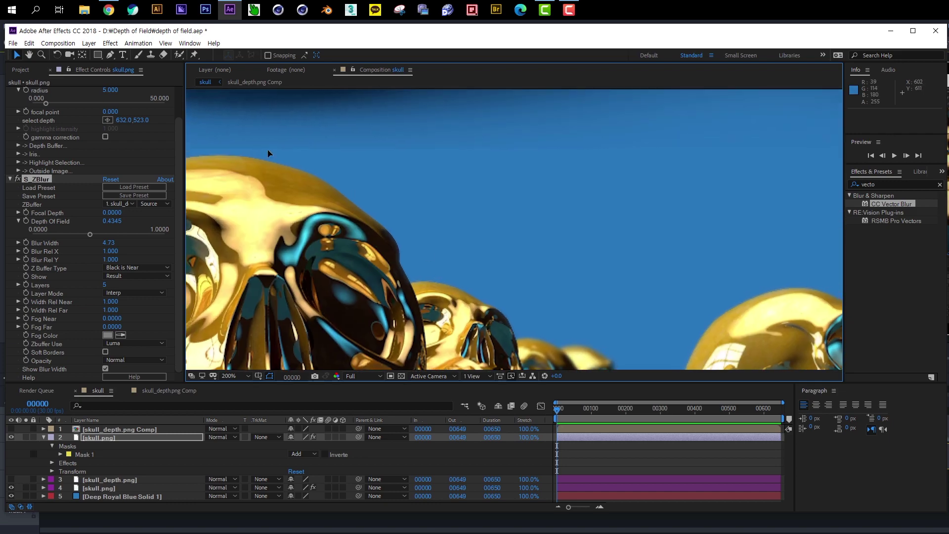
pyautogui.moveTo(587, 296); pyautogui.dragTo(503, 209)
pyautogui.moveTo(623, 346); pyautogui.dragTo(569, 124)
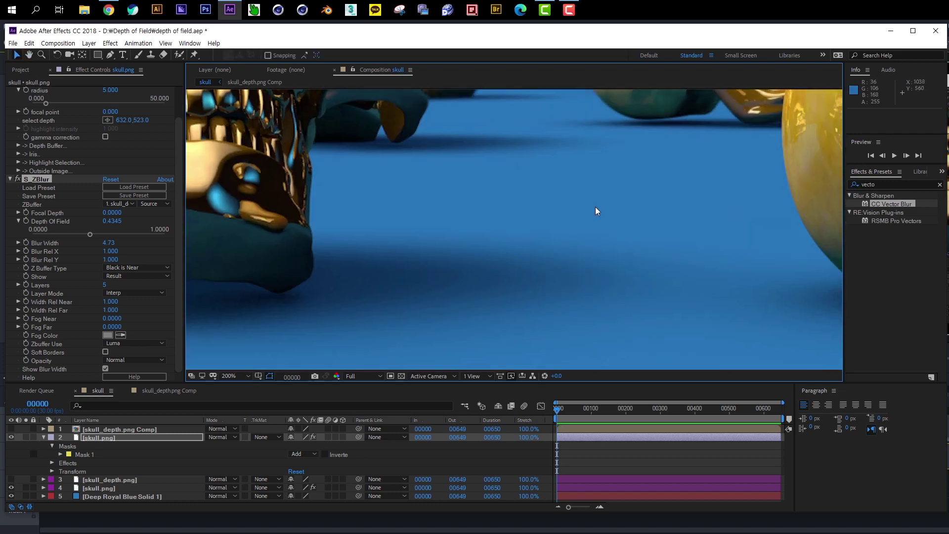
pyautogui.moveTo(600, 158); pyautogui.dragTo(603, 351)
pyautogui.moveTo(435, 224); pyautogui.dragTo(493, 258)
# In skull_depth.png Comp, set the CC Vector Blur Amount to -1 and the FL Out Of Focus radius to 1.
pyautogui.doubleClick(169, 428)
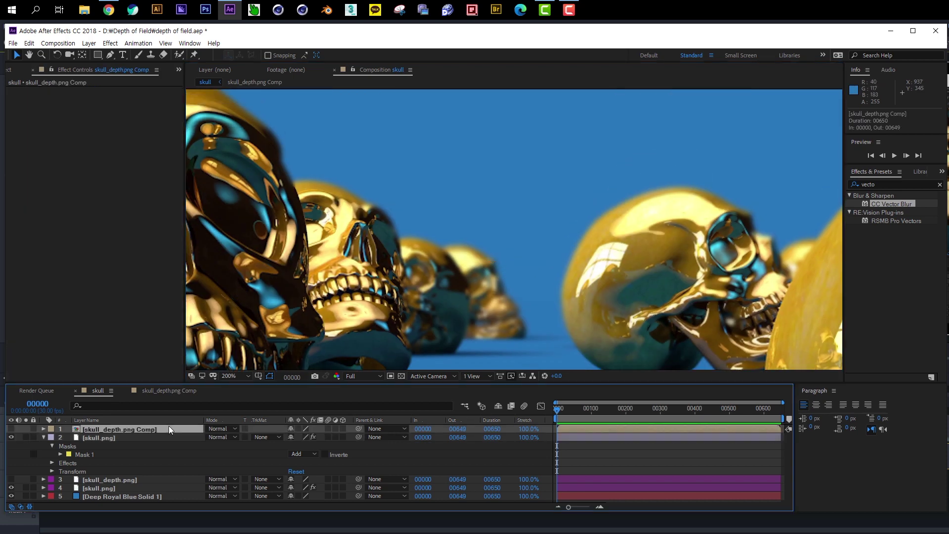
pyautogui.click(109, 223)
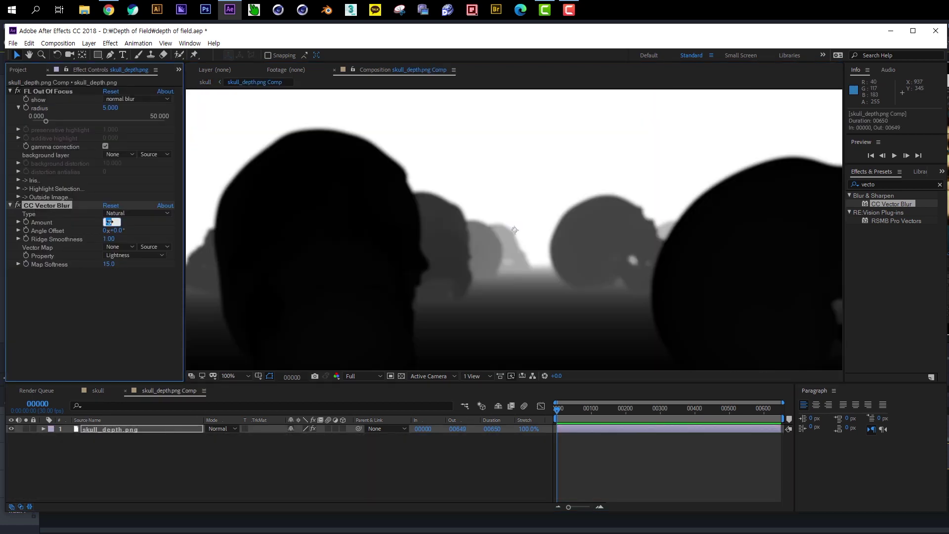
pyautogui.write('-1')
pyautogui.press('Return')
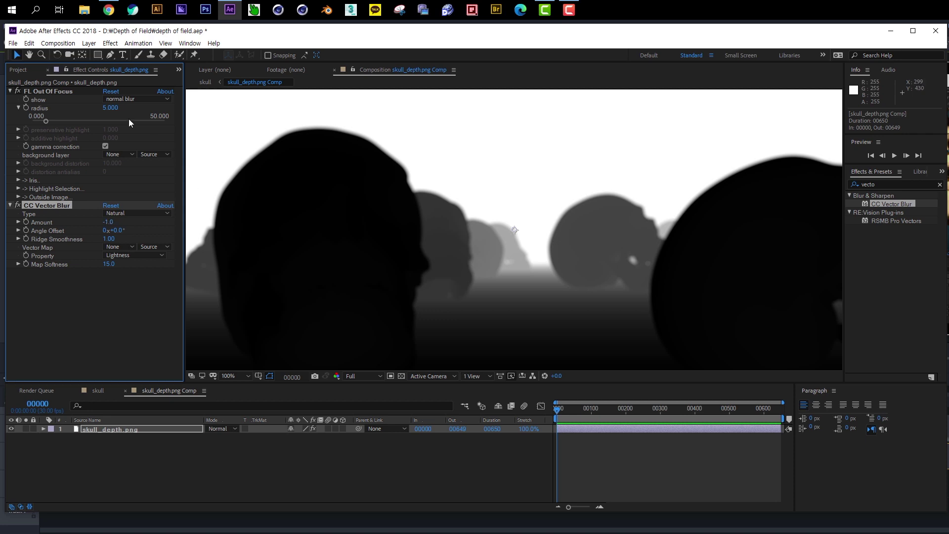
pyautogui.click(112, 108)
pyautogui.write('2')
pyautogui.press('Return')
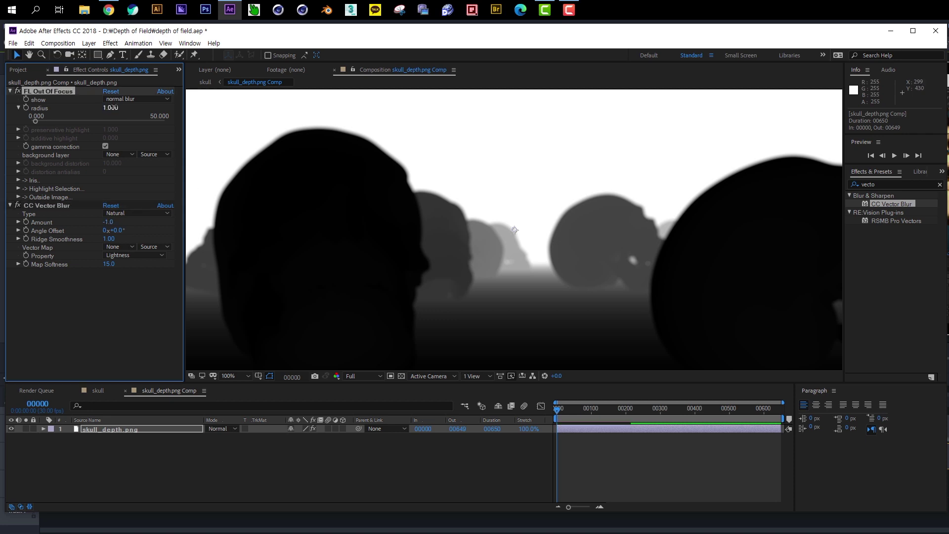
pyautogui.click(92, 392)
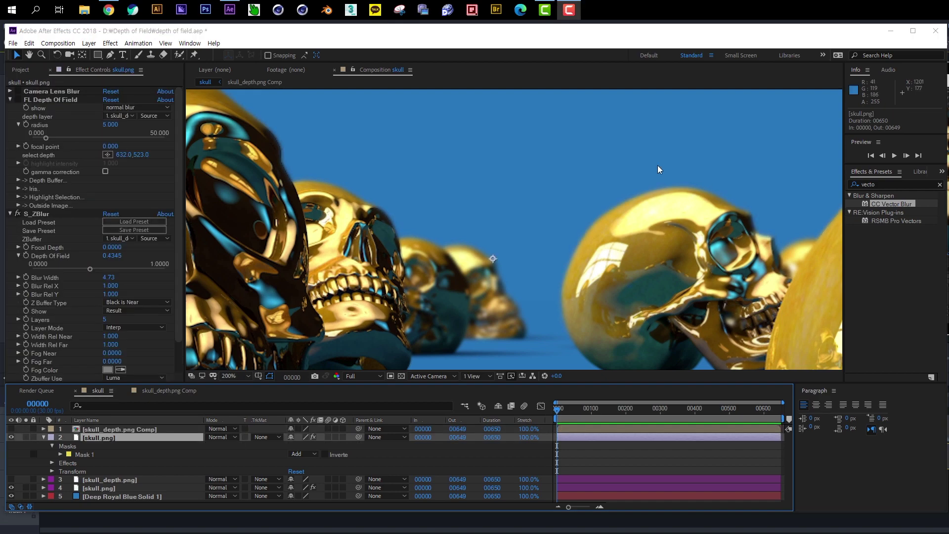
# Inspect the S_ZBlur edges of the upper front skull and the background skulls in the skull composition.
pyautogui.moveTo(415, 251); pyautogui.dragTo(579, 274)
pyautogui.scroll(-1, 579, 274)
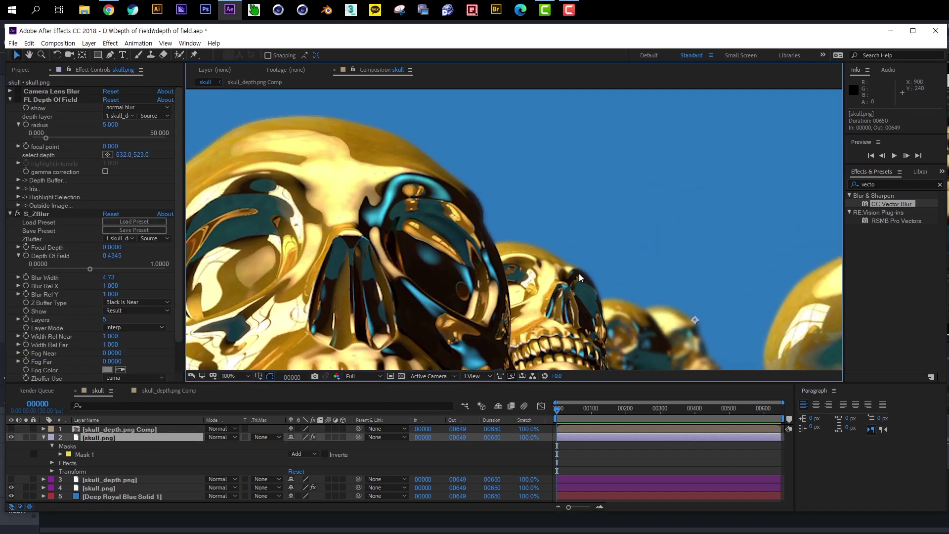
pyautogui.moveTo(524, 289); pyautogui.dragTo(506, 315)
pyautogui.scroll(2, 505, 315)
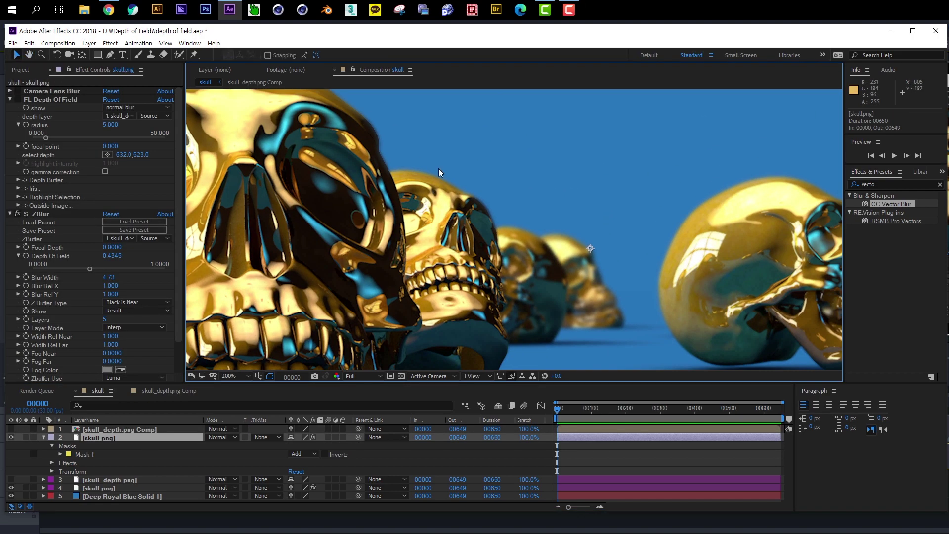
pyautogui.moveTo(545, 273)
pyautogui.mouseDown()
pyautogui.moveTo(498, 113)
pyautogui.moveTo(476, 132)
pyautogui.moveTo(449, 263)
pyautogui.moveTo(527, 301)
pyautogui.moveTo(547, 239)
pyautogui.moveTo(542, 270)
pyautogui.mouseUp()
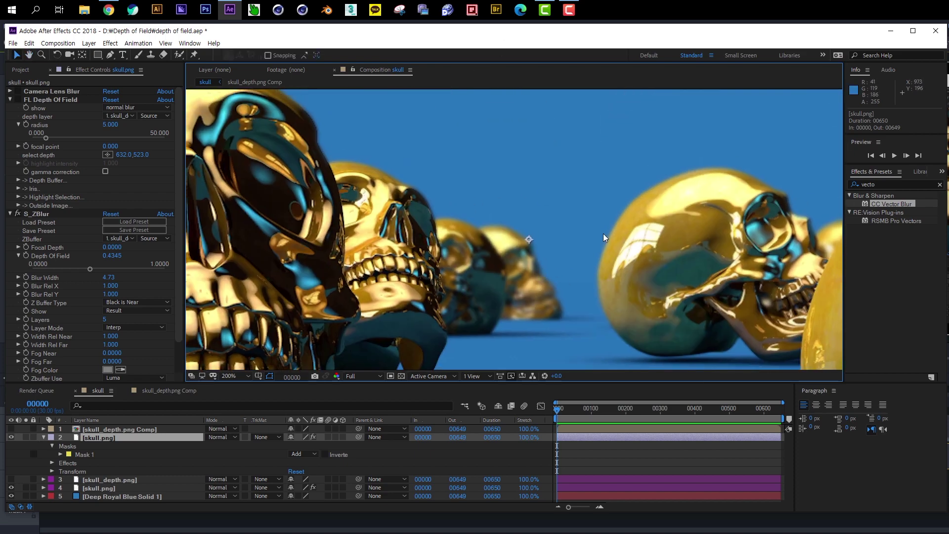
pyautogui.moveTo(584, 197)
pyautogui.mouseDown()
pyautogui.moveTo(536, 174)
pyautogui.moveTo(574, 254)
pyautogui.moveTo(583, 208)
pyautogui.mouseUp()
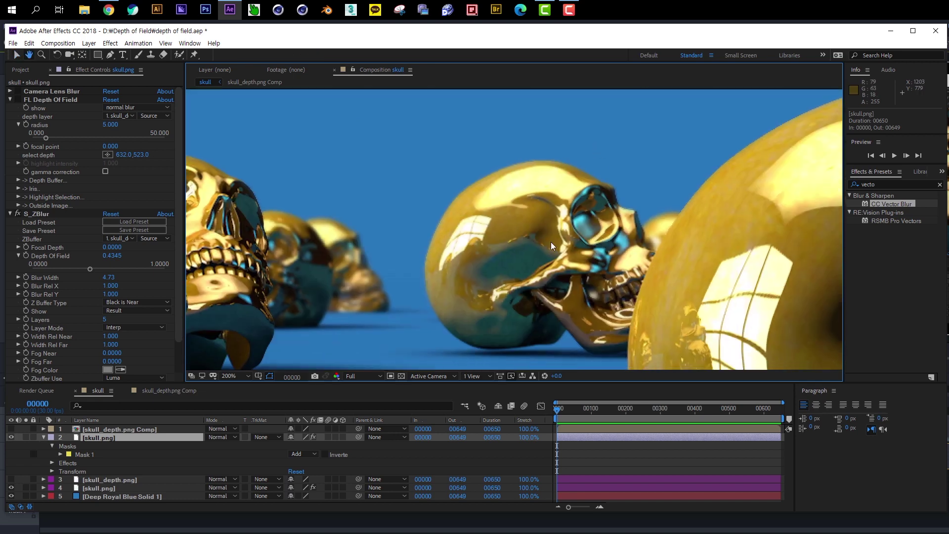
# Disable FL Out Of Focus and CC Vector Blur in skull_depth.png Comp and return to the skull composition.
pyautogui.click(141, 430)
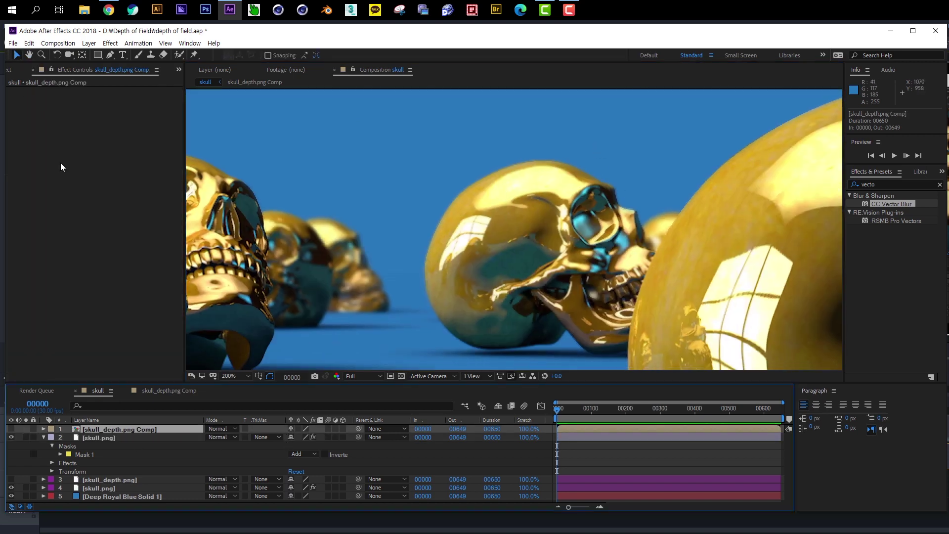
pyautogui.doubleClick(116, 430)
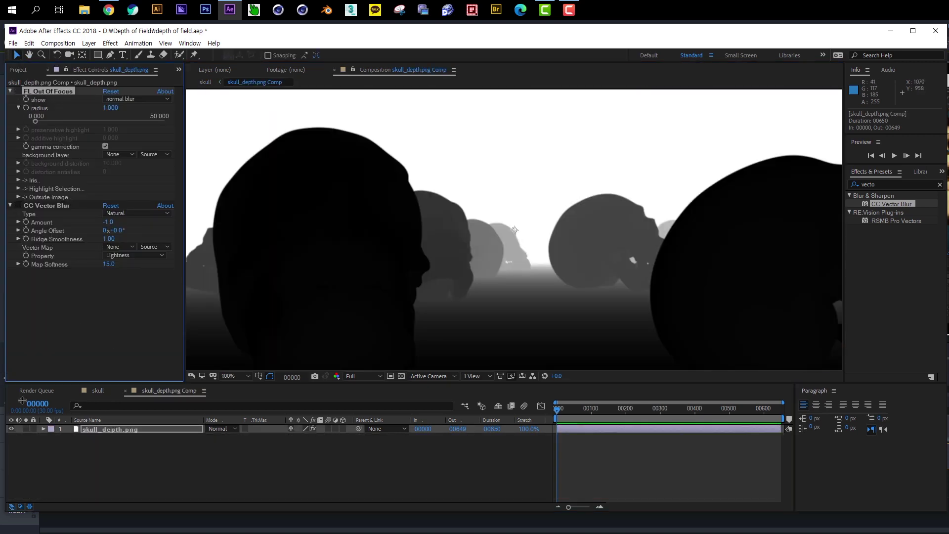
pyautogui.click(97, 391)
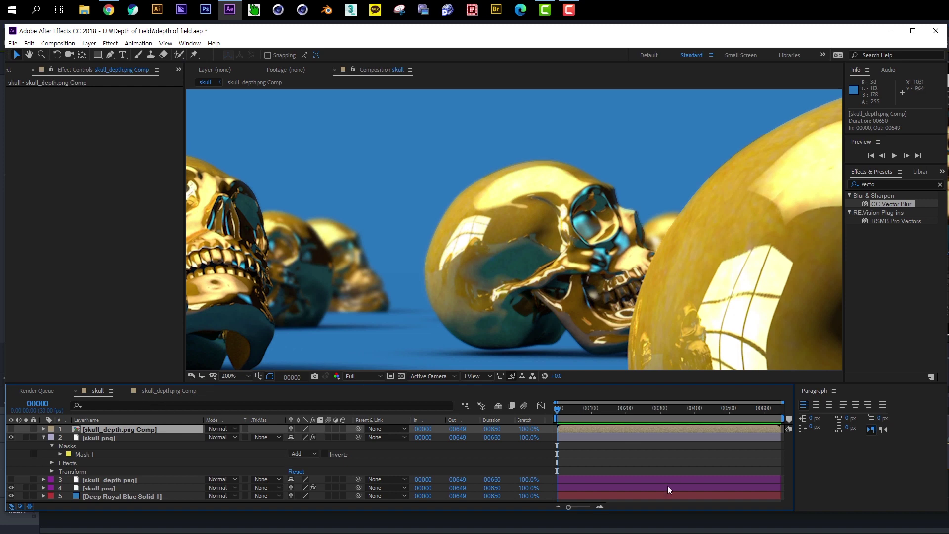
# Collapse the FL Depth Of Field settings on skull.png layer 2.
pyautogui.click(124, 436)
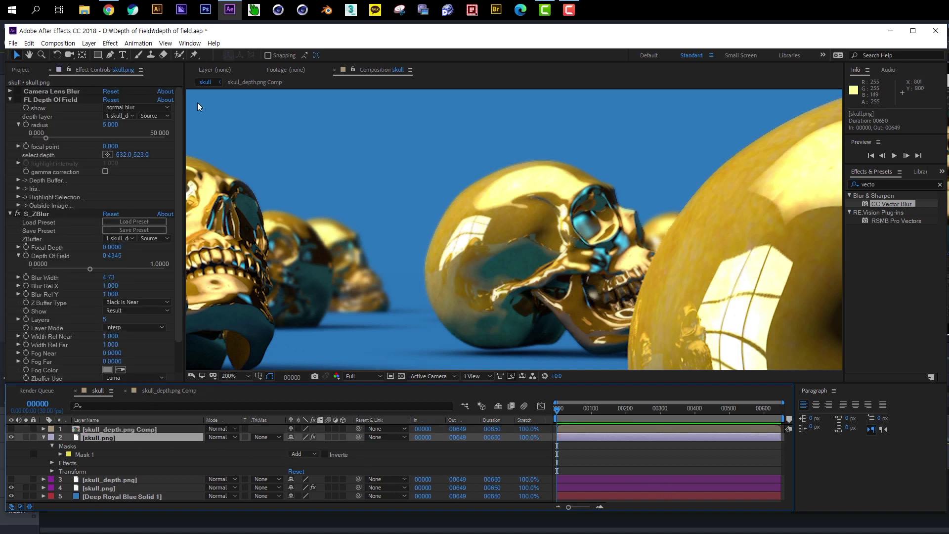
pyautogui.click(54, 91)
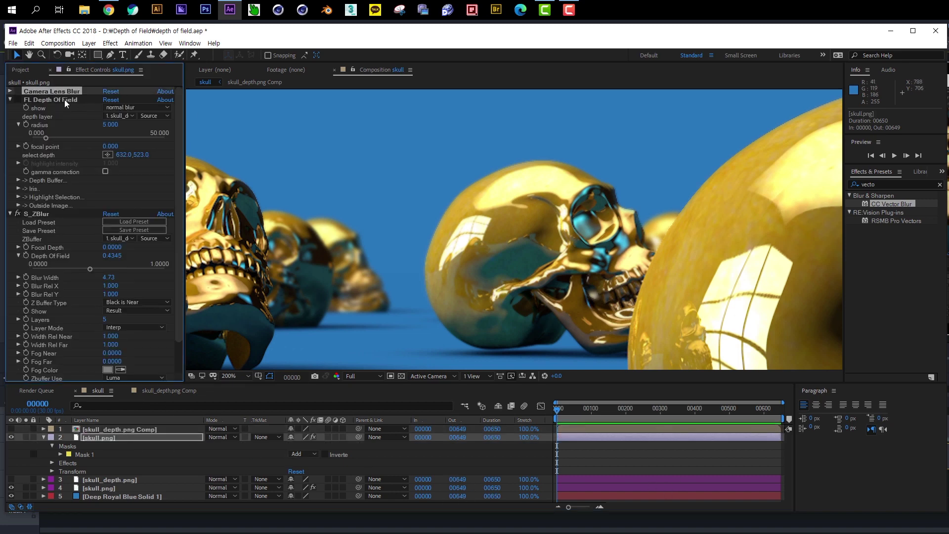
pyautogui.click(64, 99)
pyautogui.click(10, 99)
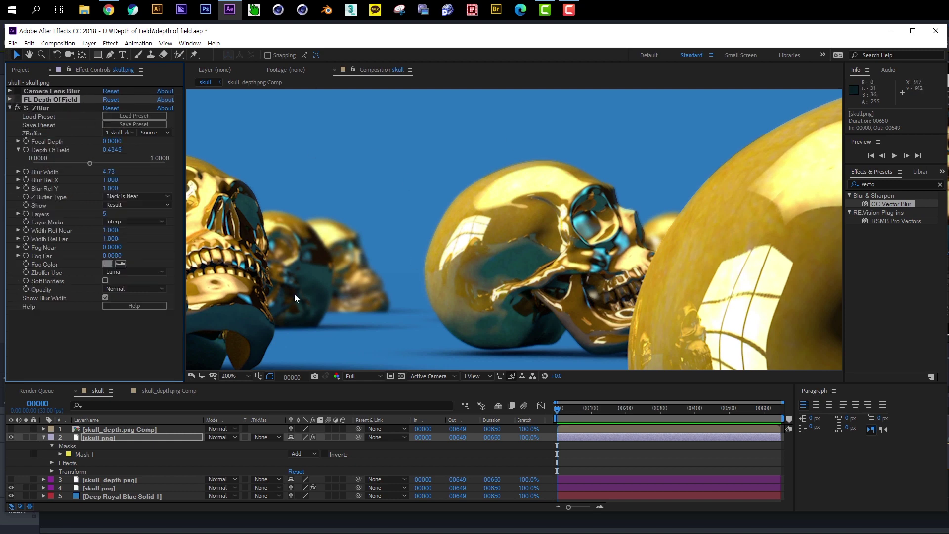
# Examine the S_ZBlur result across the upper skull copy and compare it with the lower copy.
pyautogui.moveTo(295, 294); pyautogui.dragTo(453, 278)
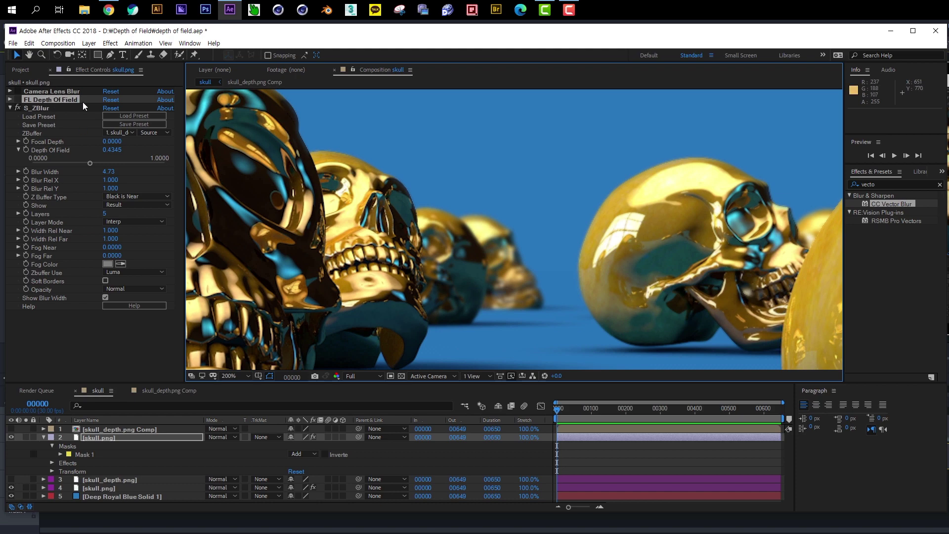
pyautogui.moveTo(217, 99); pyautogui.dragTo(289, 180)
pyautogui.moveTo(341, 202); pyautogui.dragTo(364, 159)
pyautogui.moveTo(396, 297); pyautogui.dragTo(376, 119)
pyautogui.moveTo(423, 354); pyautogui.dragTo(454, 266)
pyautogui.scroll(-1, 477, 207)
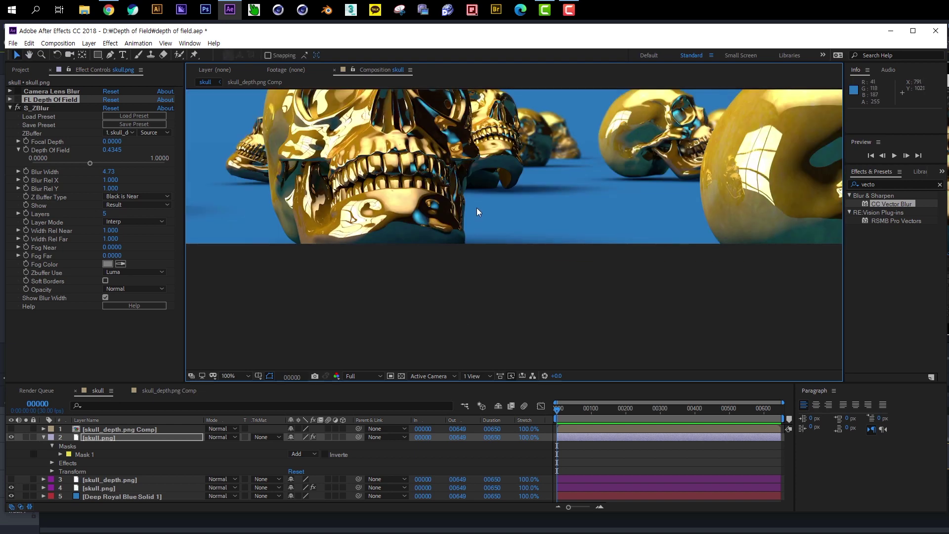
pyautogui.moveTo(477, 208); pyautogui.dragTo(472, 373)
pyautogui.scroll(-1, 461, 290)
pyautogui.moveTo(488, 252); pyautogui.dragTo(468, 290)
pyautogui.press('v')
pyautogui.click(247, 277)
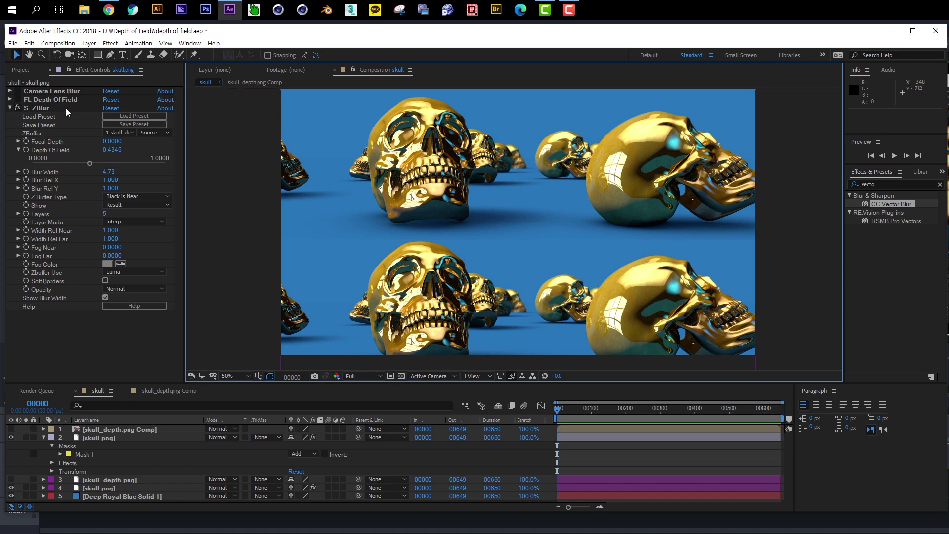
pyautogui.scroll(2, 479, 209)
pyautogui.moveTo(401, 170); pyautogui.dragTo(480, 271)
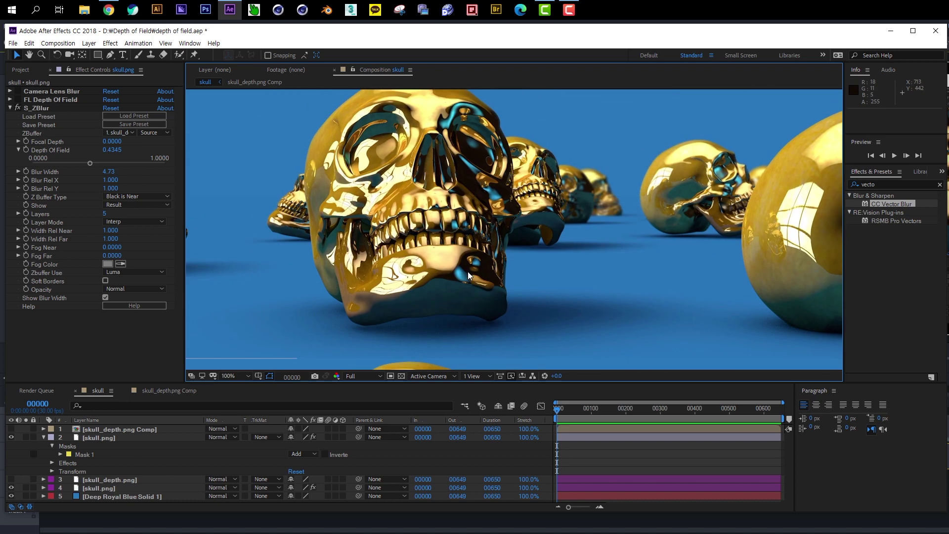
pyautogui.moveTo(342, 361); pyautogui.dragTo(502, 283)
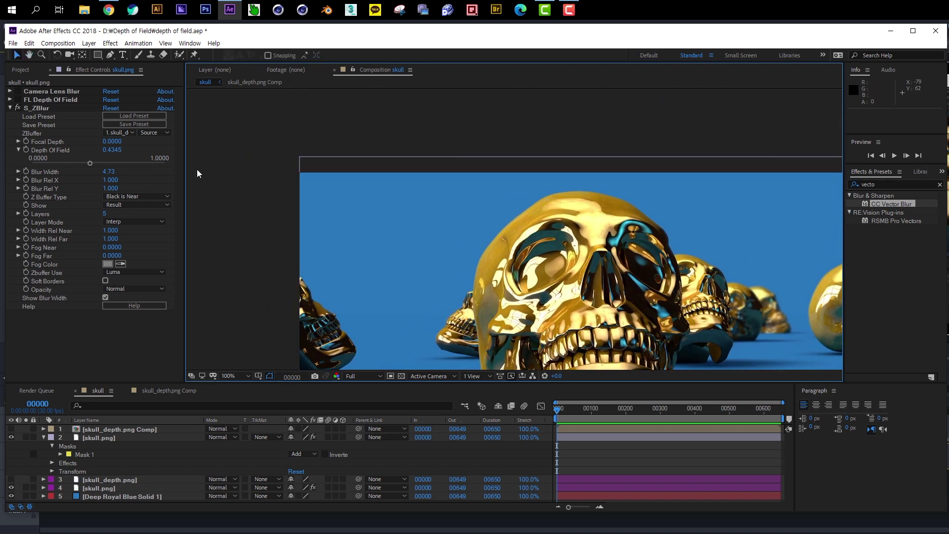
# Search the effects for "depth" and "blur", and locate S_ZBlur under Sapphire Blur+Sharpen.
pyautogui.click(39, 109)
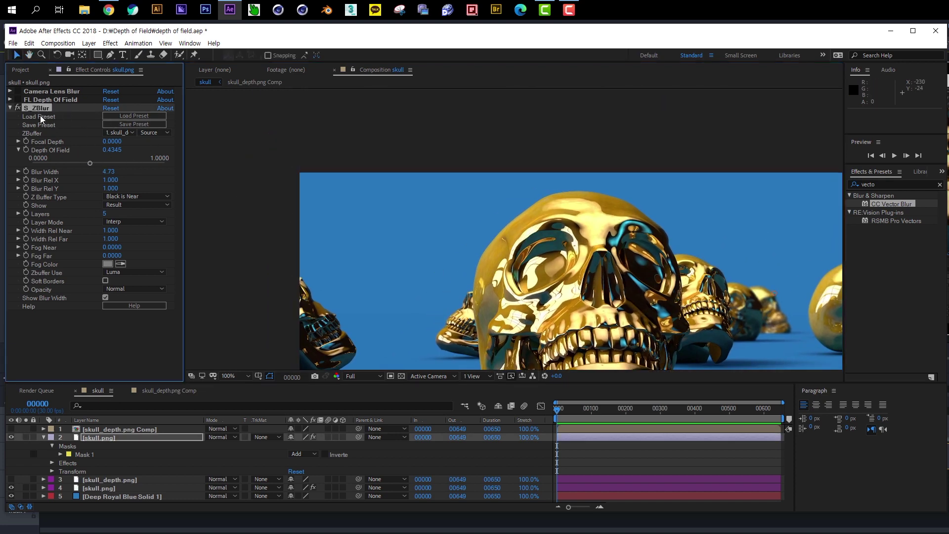
pyautogui.click(873, 184)
pyautogui.write('de')
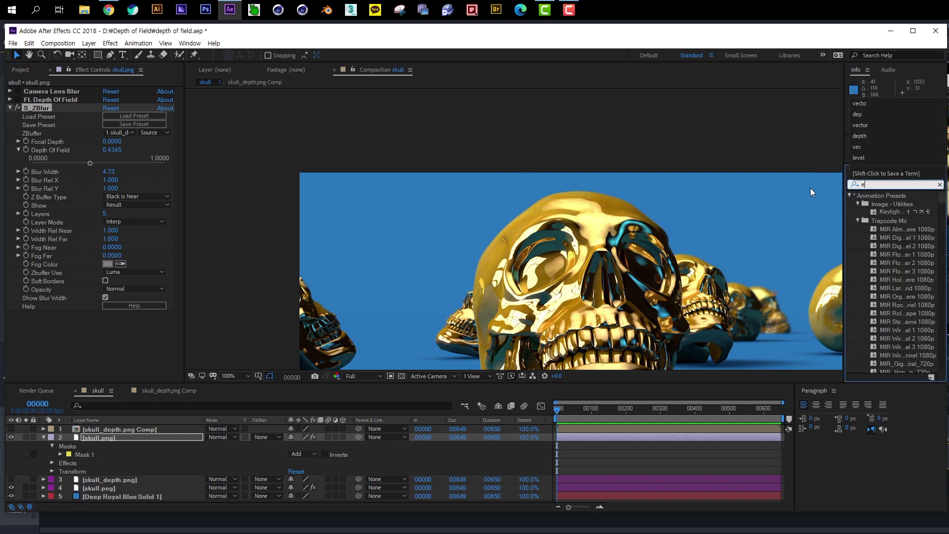
pyautogui.write('pth')
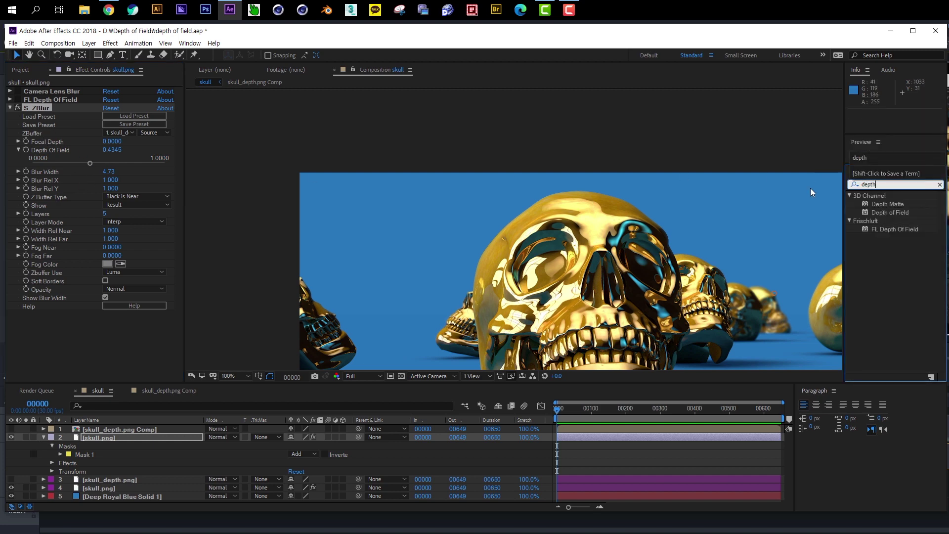
pyautogui.press('BackSpace')
pyautogui.press('BackSpace')
pyautogui.press('BackSpace')
pyautogui.press('BackSpace')
pyautogui.press('BackSpace')
pyautogui.write('blur')
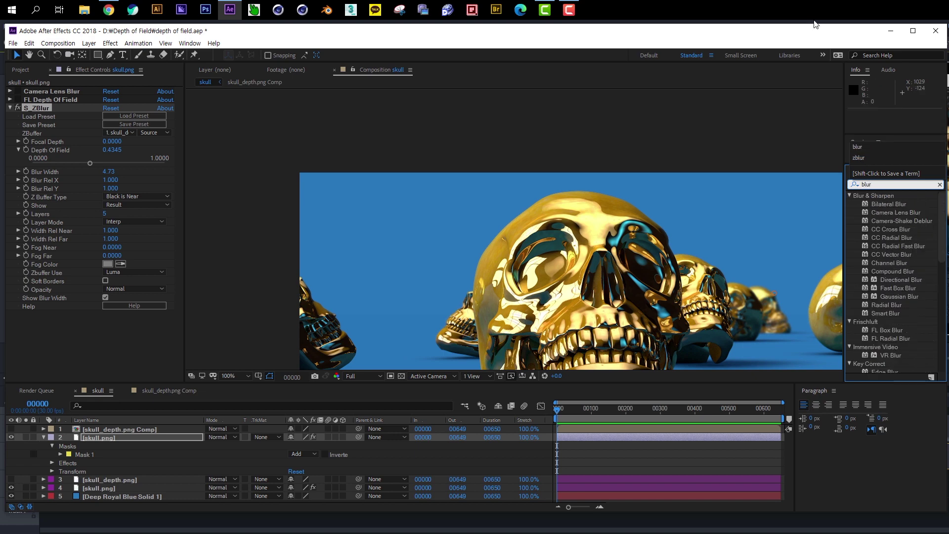
pyautogui.scroll(-10, 902, 260)
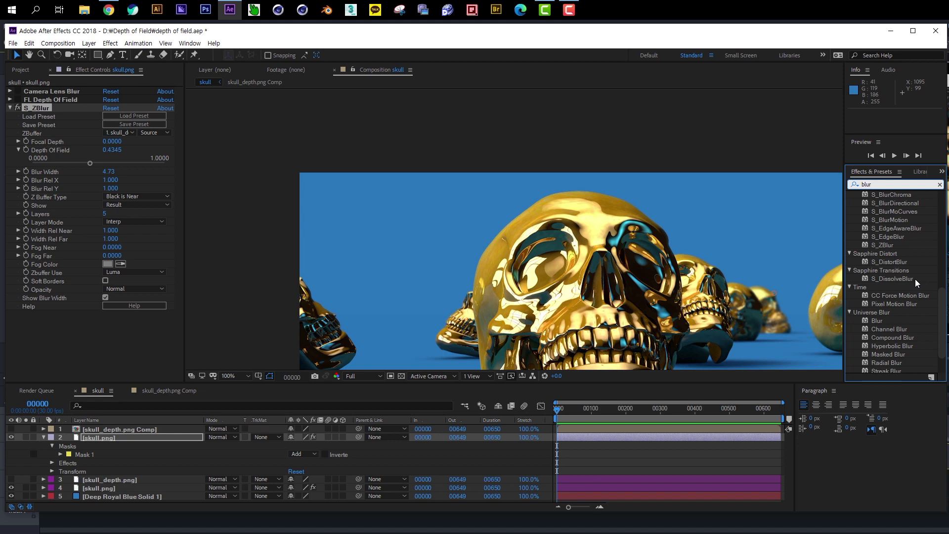
pyautogui.scroll(1, 915, 279)
pyautogui.click(889, 266)
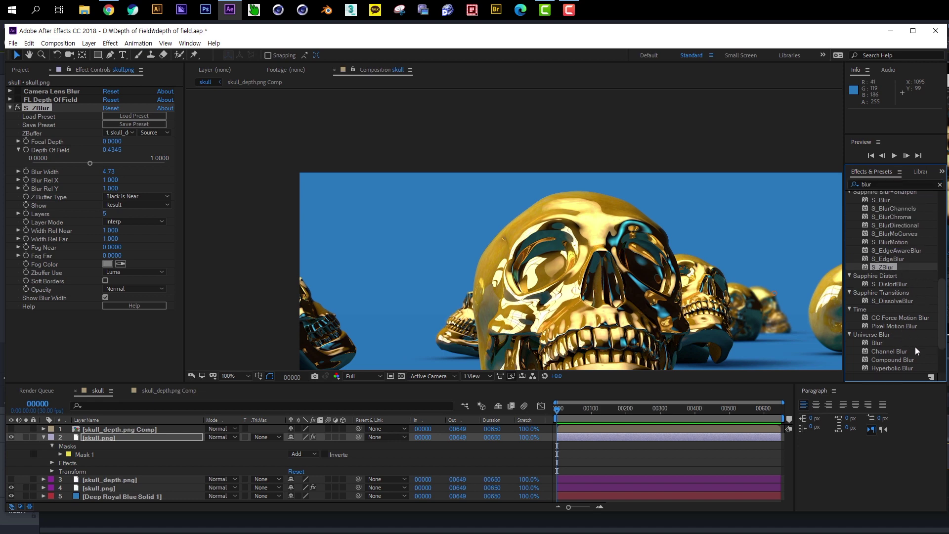
# Search the effects for "defo" and locate S_ZDefocus under Sapphire Blur+Sharpen.
pyautogui.scroll(2, 915, 346)
pyautogui.click(893, 184)
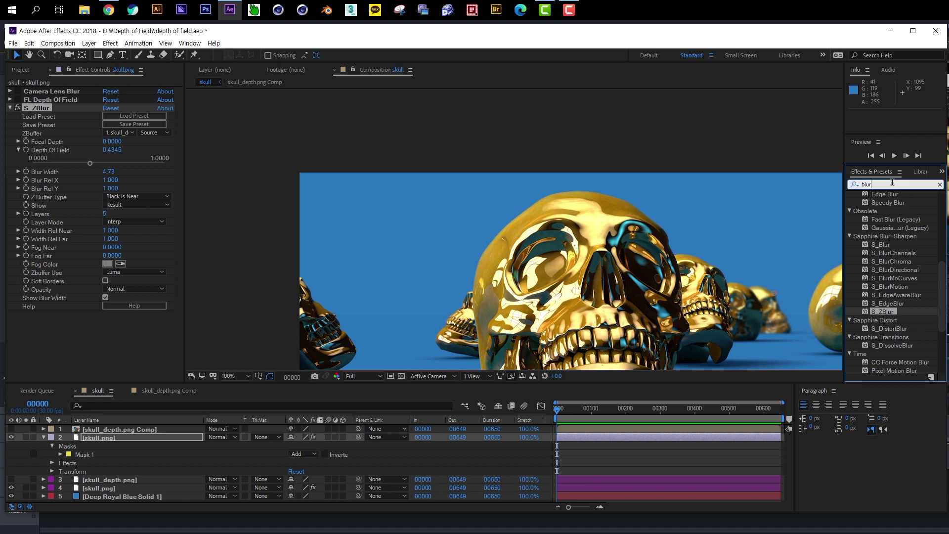
pyautogui.press('BackSpace')
pyautogui.press('BackSpace')
pyautogui.press('BackSpace')
pyautogui.press('BackSpace')
pyautogui.write('defo')
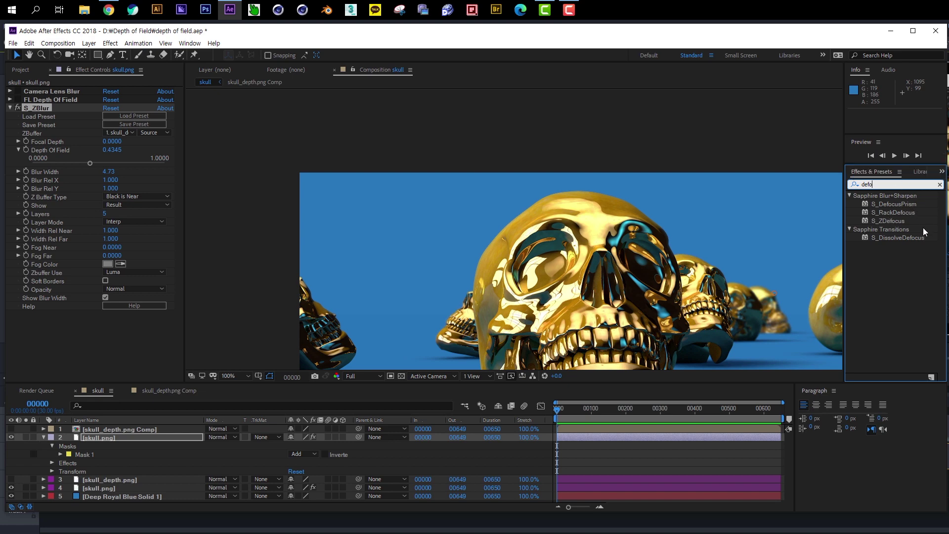
pyautogui.click(891, 222)
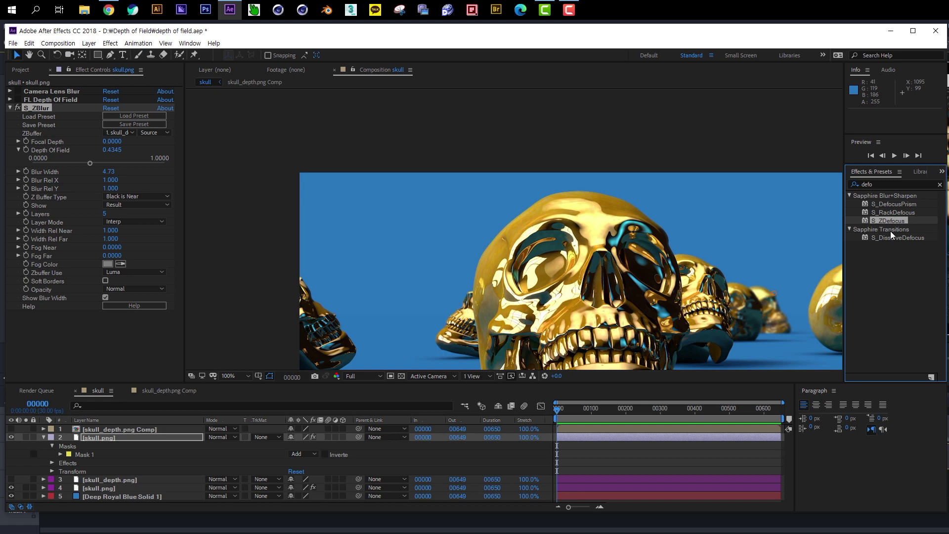
# Collapse the S_ZBlur settings on skull.png layer 2 and select FL Depth Of Field.
pyautogui.moveTo(514, 298); pyautogui.dragTo(498, 196)
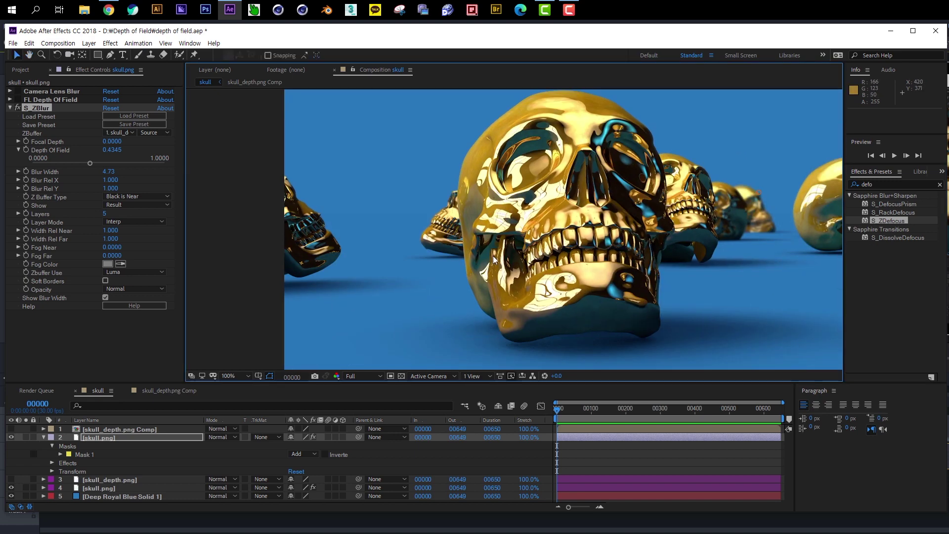
pyautogui.scroll(-2, 494, 259)
pyautogui.moveTo(490, 257); pyautogui.dragTo(385, 273)
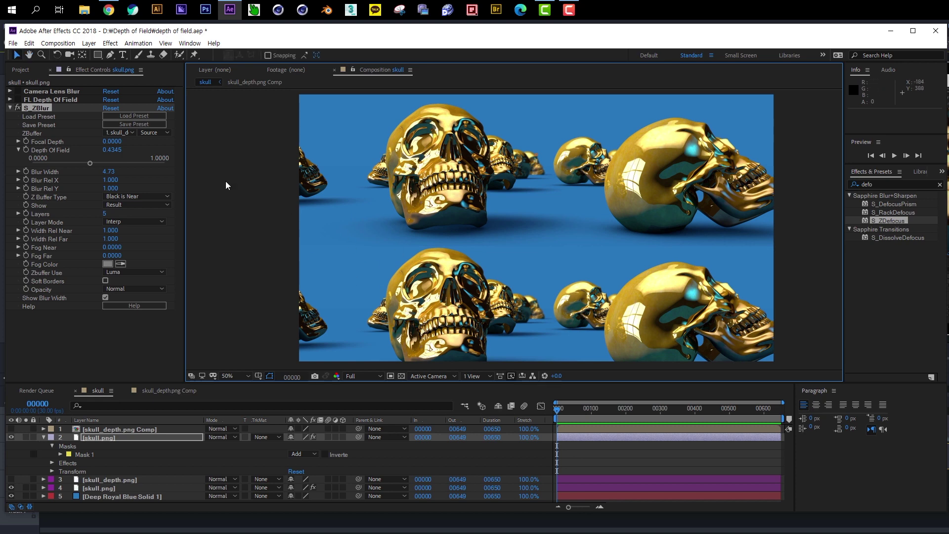
pyautogui.click(11, 108)
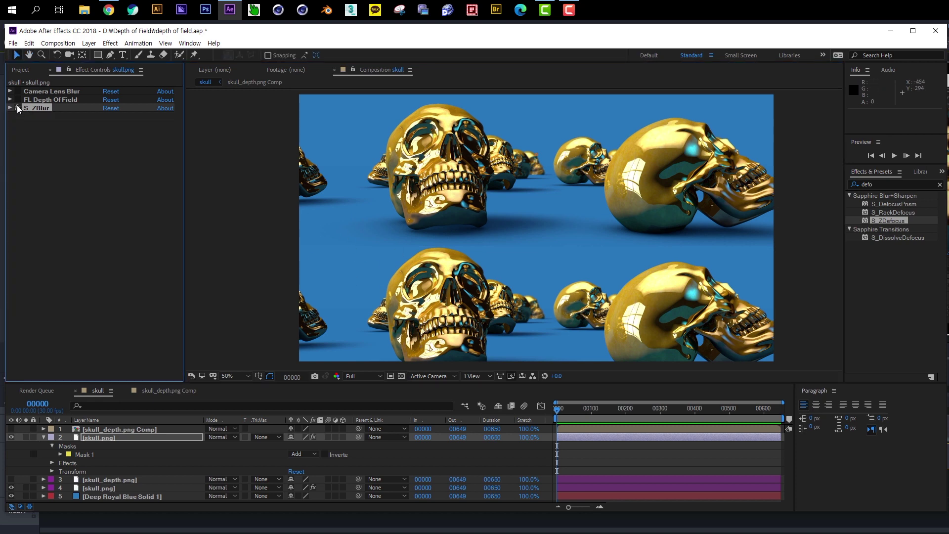
pyautogui.click(52, 100)
# Review the depth map and its blur effects in skull_depth.png Comp, then view both skull copies in the skull composition.
pyautogui.doubleClick(122, 430)
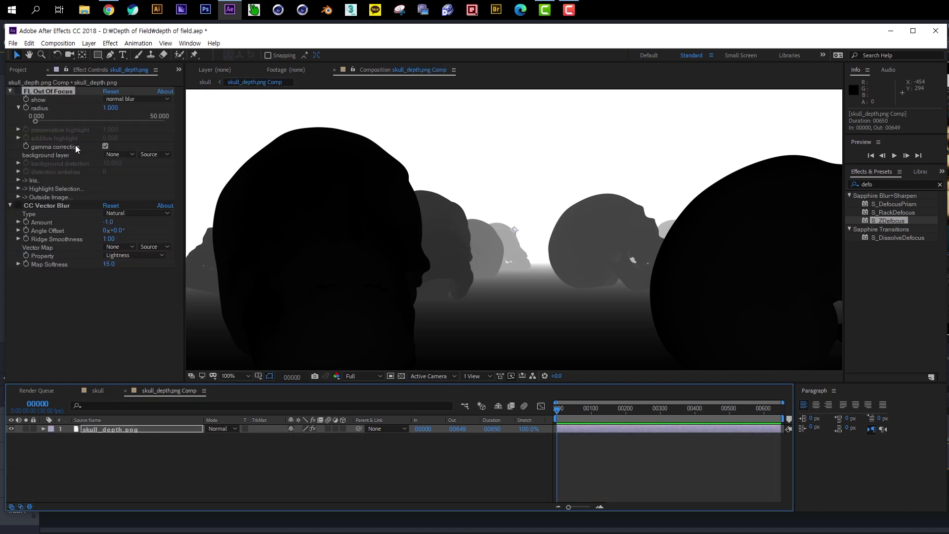
pyautogui.click(100, 391)
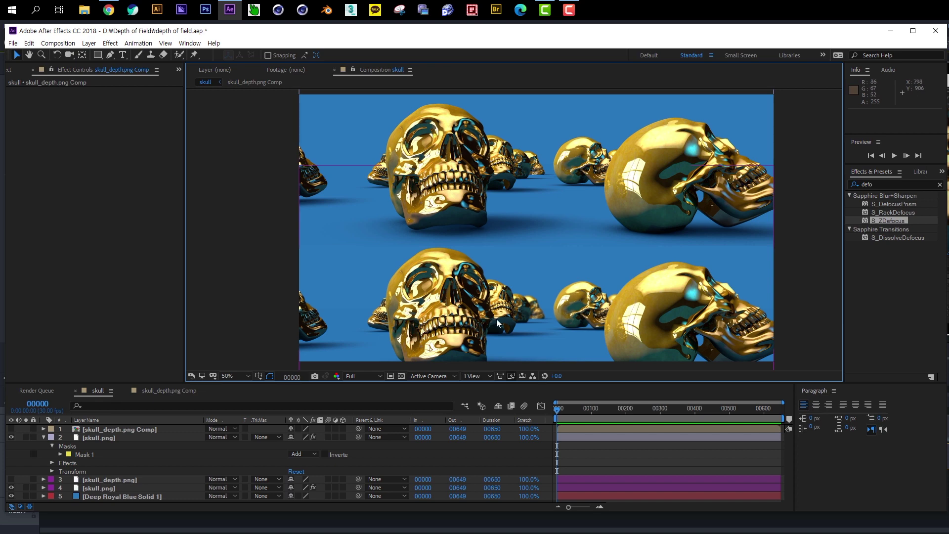
pyautogui.scroll(-1, 508, 312)
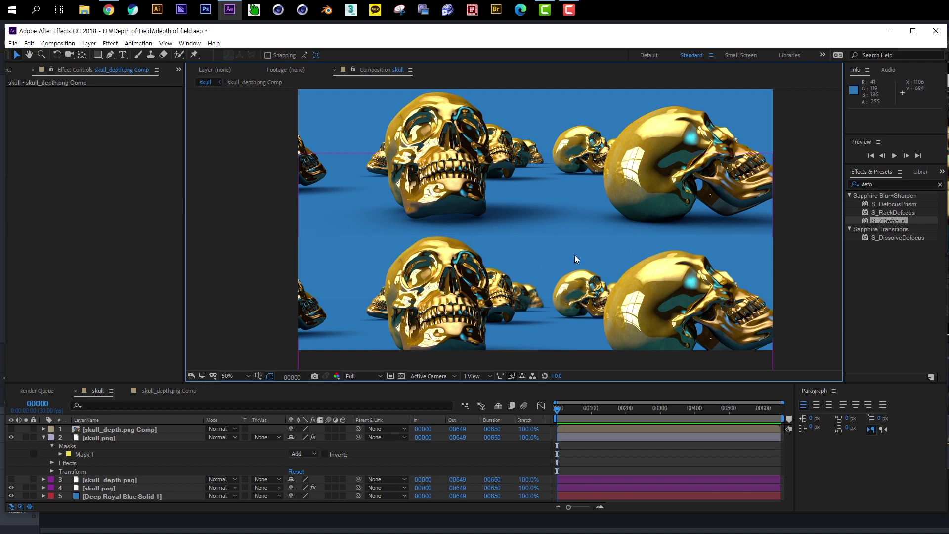
pyautogui.moveTo(488, 264); pyautogui.dragTo(482, 260)
pyautogui.press('v')
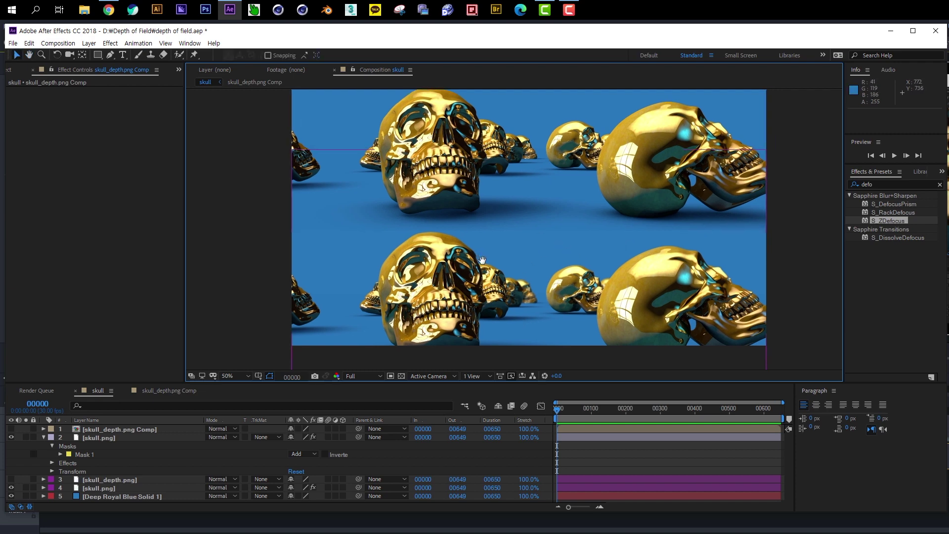